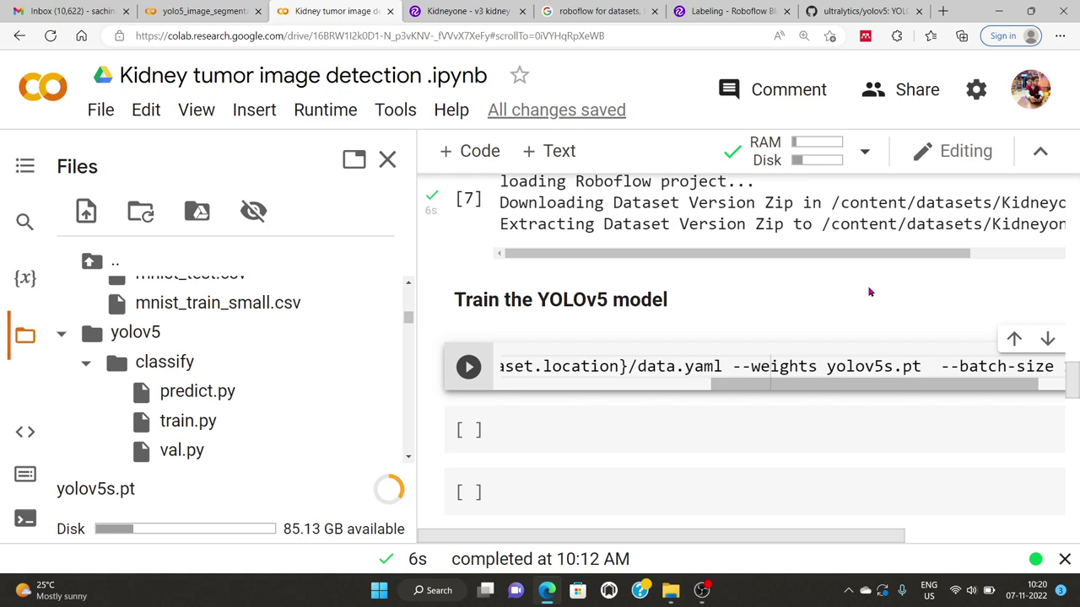
- Enter %load_ext tensorboard as the first line of the empty code cell below the YOLOv5 training command
{"action": "left_click", "coordinate": [387, 161]}
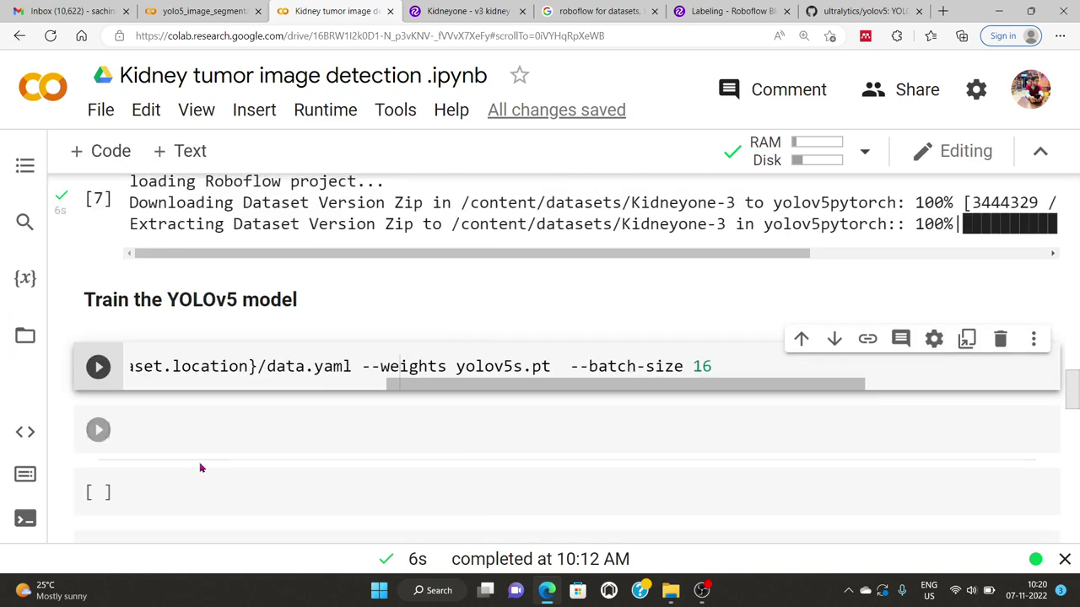
{"action": "left_click", "coordinate": [156, 425]}
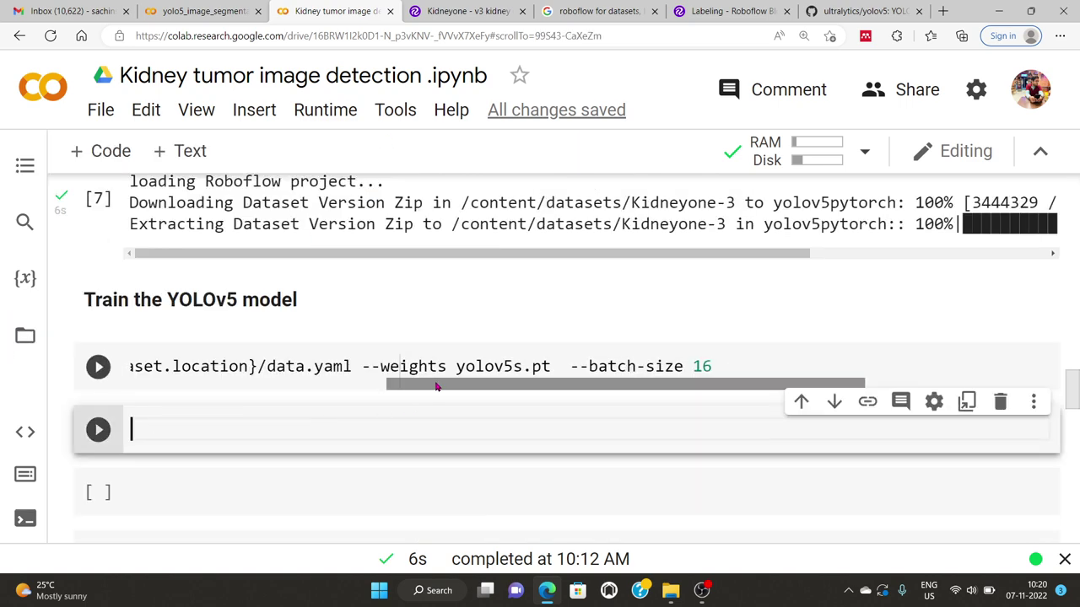
{"action": "left_click_drag", "start_coordinate": [420, 385], "coordinate": [163, 384]}
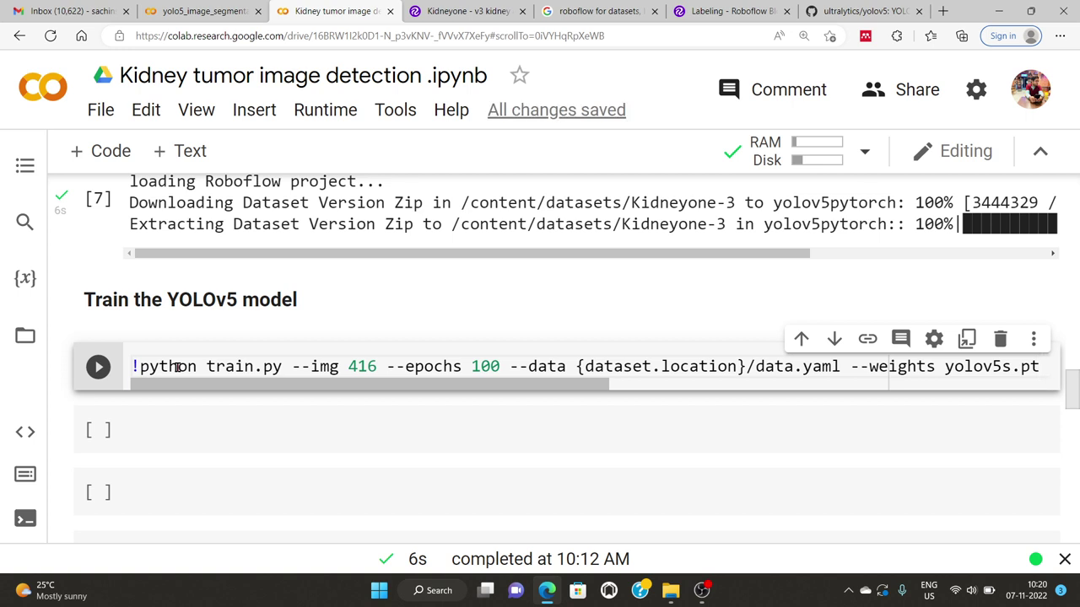
{"action": "left_click", "coordinate": [177, 430]}
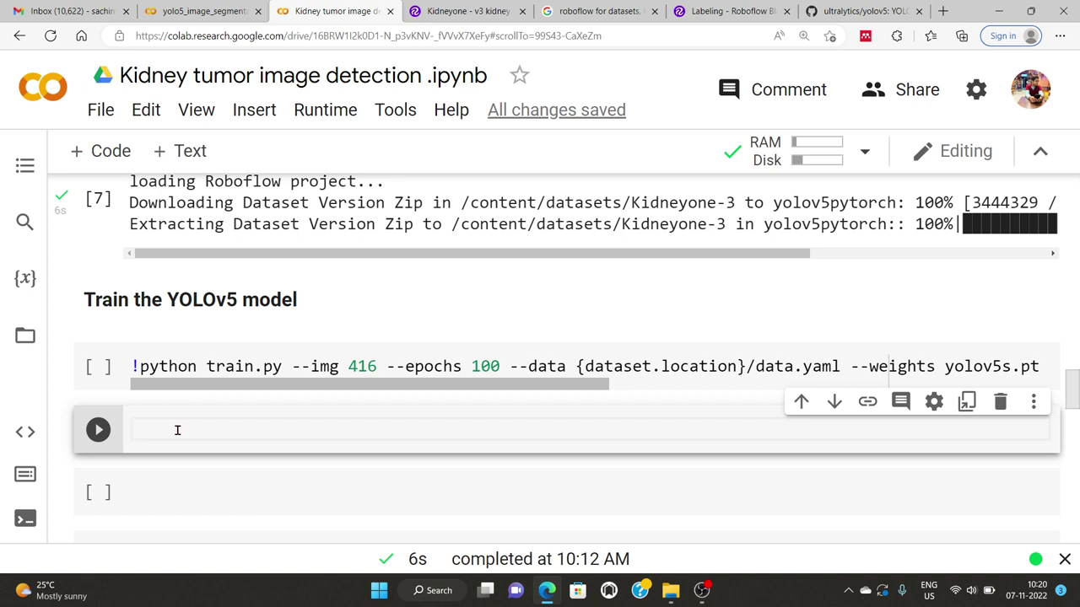
{"action": "type", "text": "%load"}
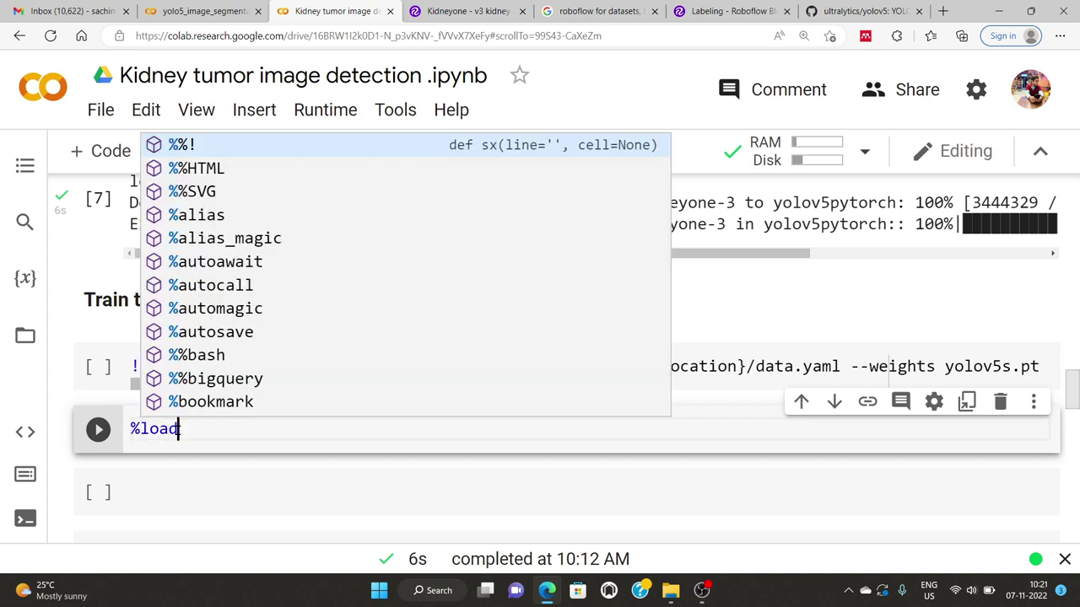
{"action": "type", "text": "_ext "}
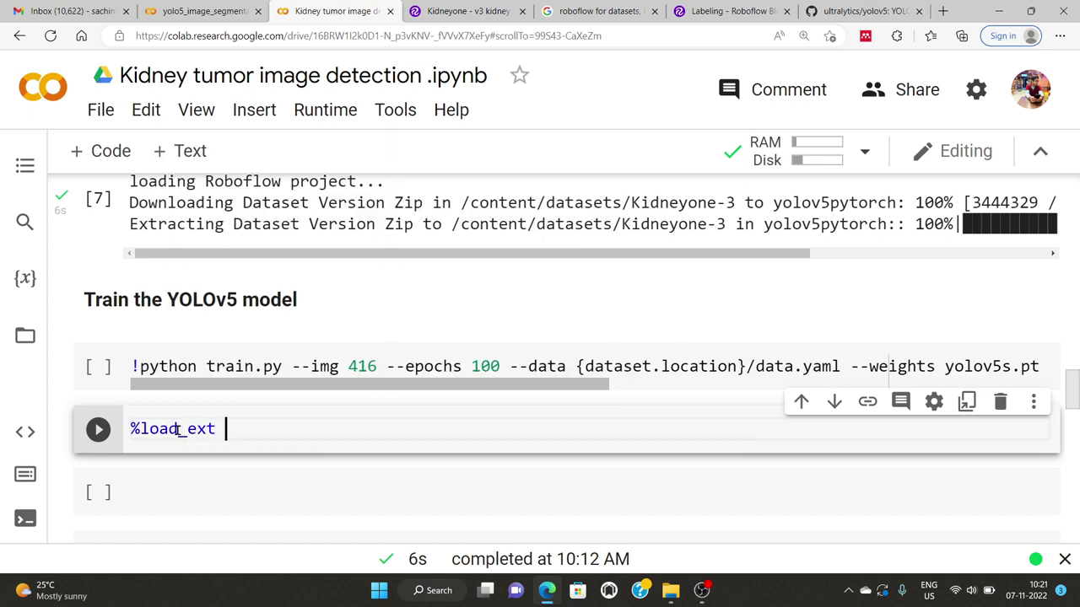
{"action": "type", "text": "tensorboard"}
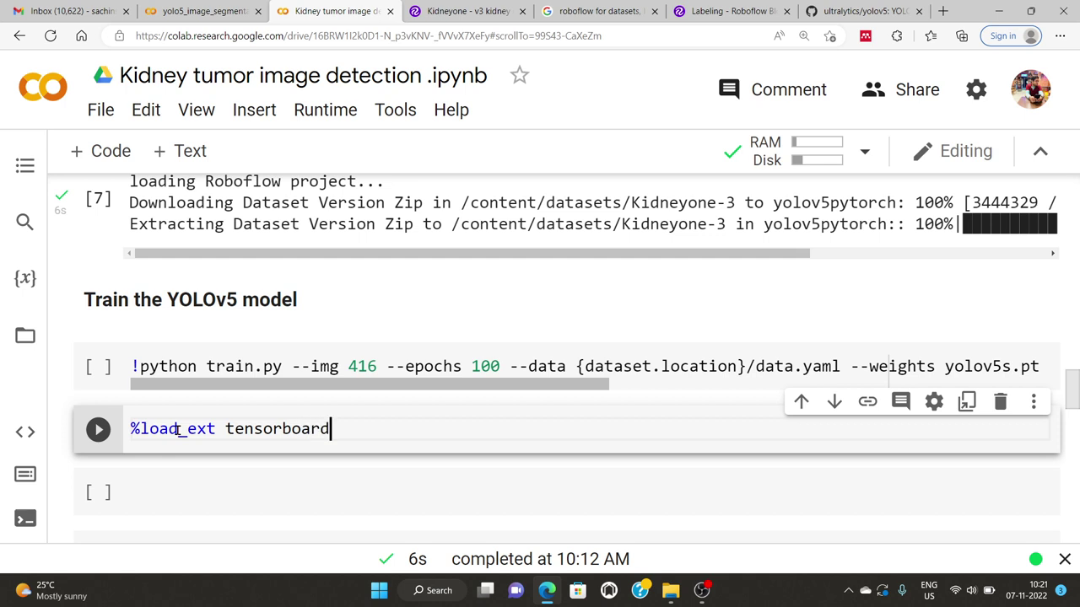
{"action": "key", "text": "Return"}
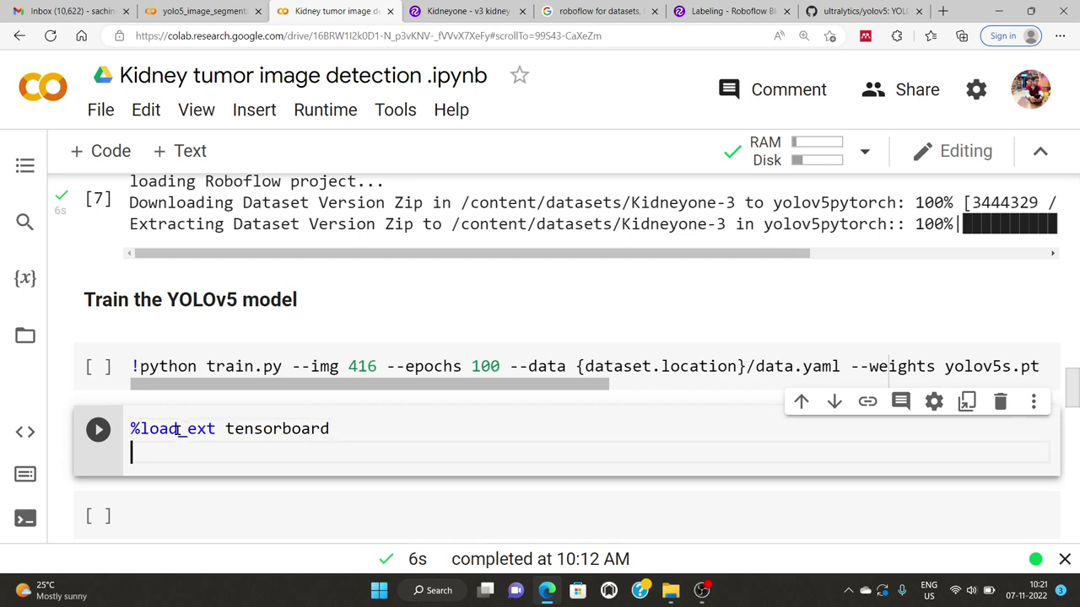
- Add a second line to the TensorBoard cell reading %tensorboard --logdir runs
{"action": "type", "text": "%tensorboard "}
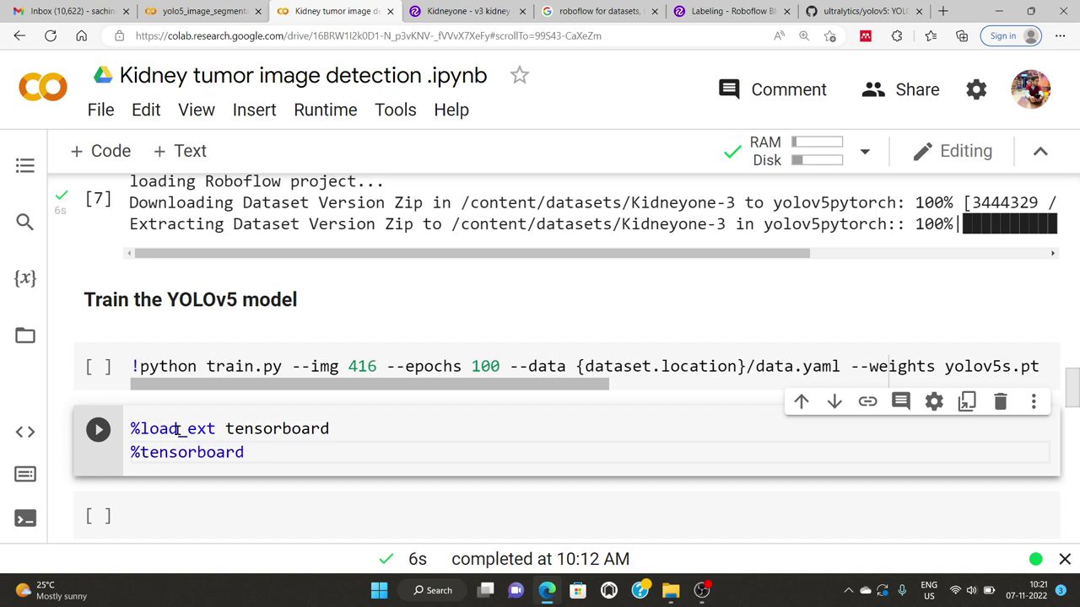
{"action": "type", "text": "--logdi"}
{"action": "type", "text": "r"}
{"action": "type", "text": " ru"}
{"action": "key", "text": "BackSpace"}
{"action": "type", "text": "runs"}
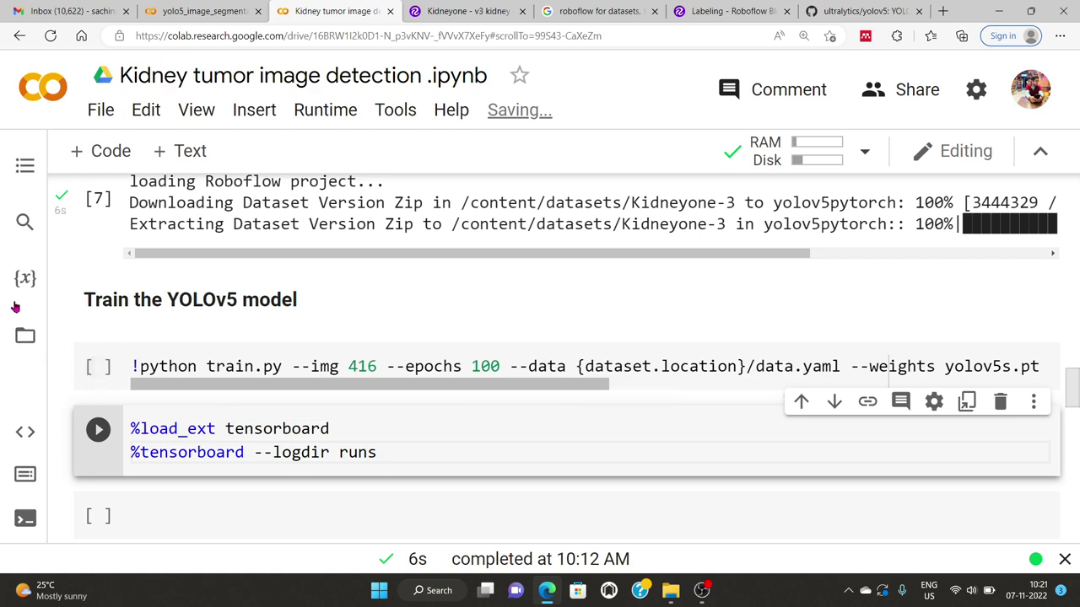
- Check the yolov5s.pt file in the computer's Downloads folder in File Explorer, then return to the Colab notebook
{"action": "left_click", "coordinate": [24, 336]}
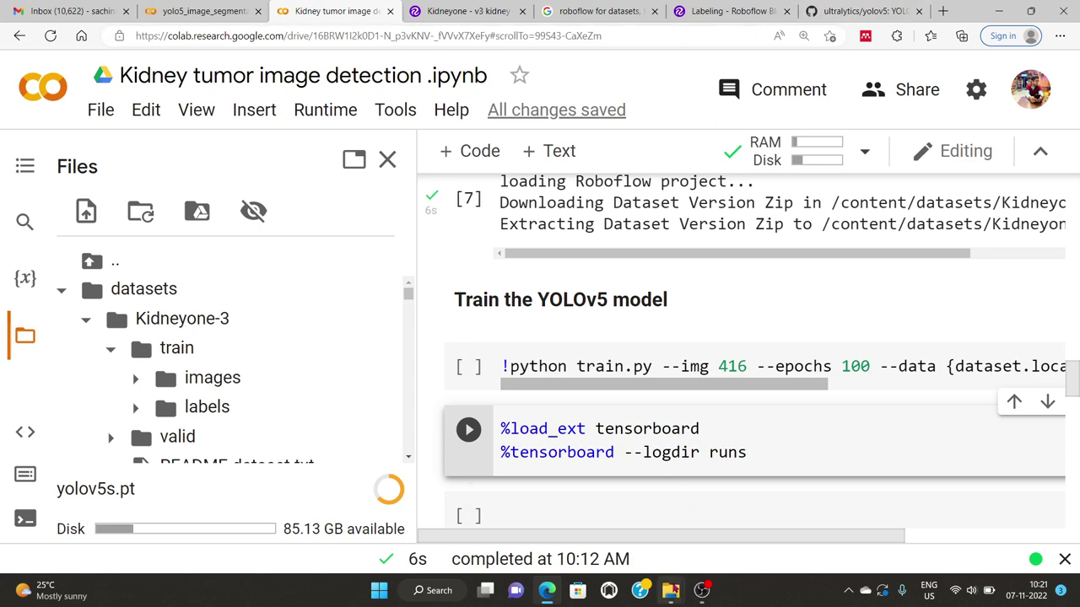
{"action": "left_click", "coordinate": [670, 591]}
{"action": "left_click", "coordinate": [723, 542]}
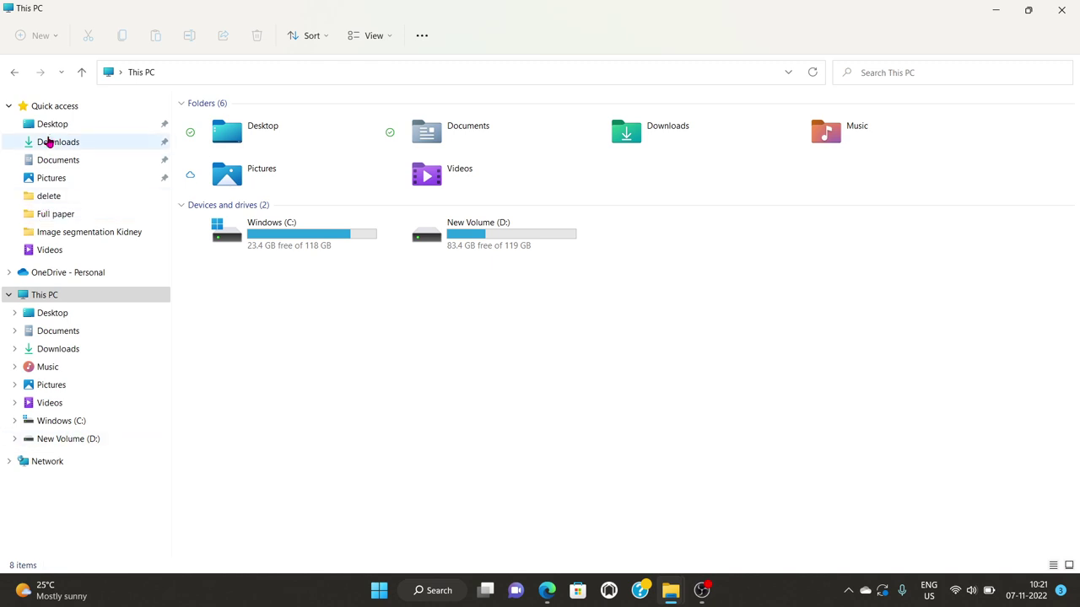
{"action": "left_click", "coordinate": [48, 142]}
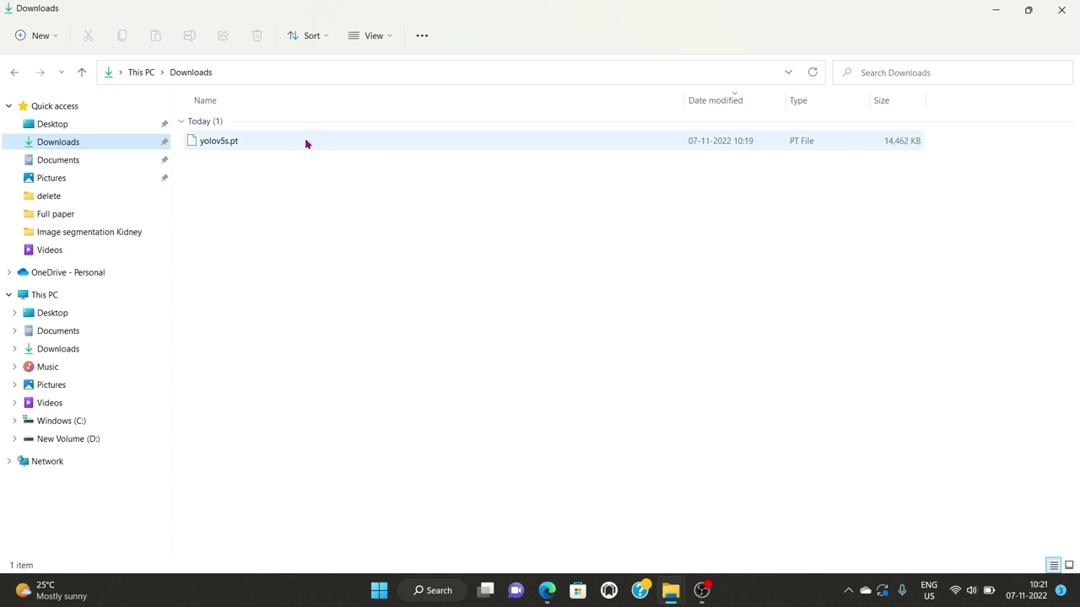
{"action": "right_click", "coordinate": [210, 144]}
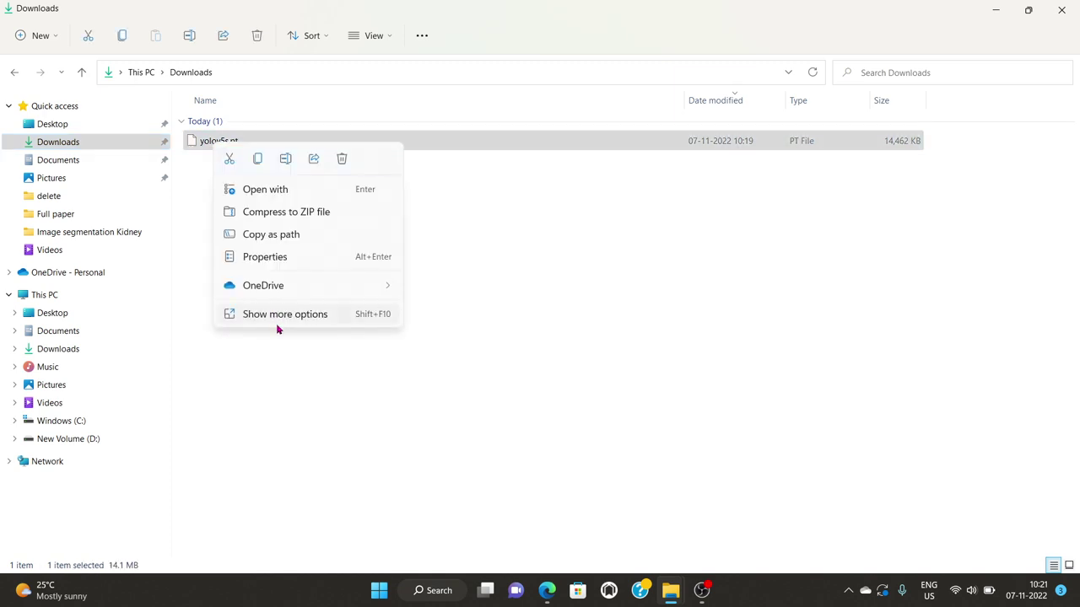
{"action": "left_click", "coordinate": [263, 407]}
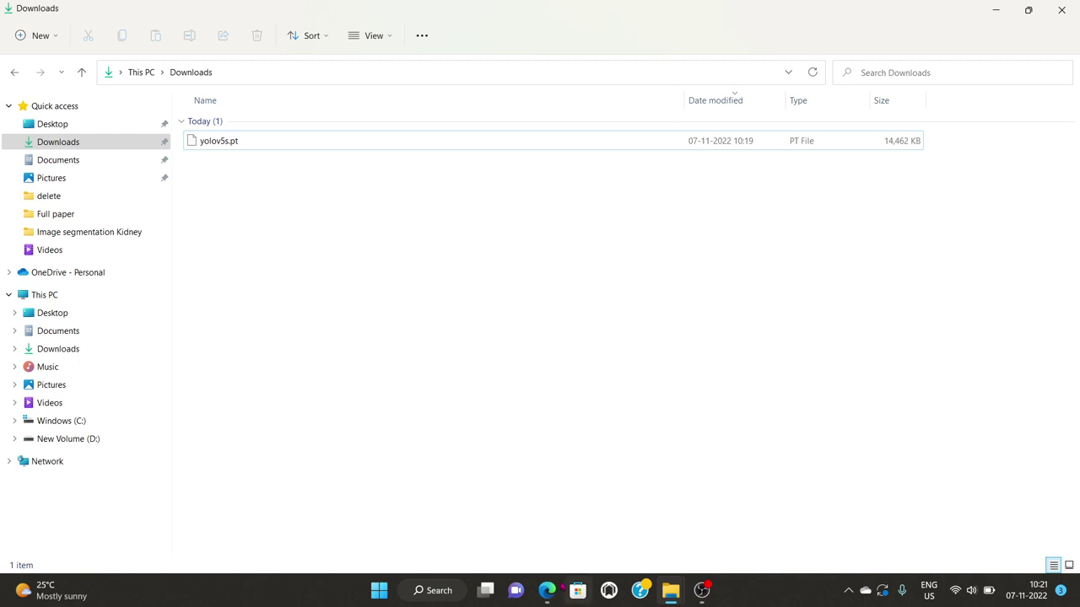
{"action": "left_click", "coordinate": [547, 589]}
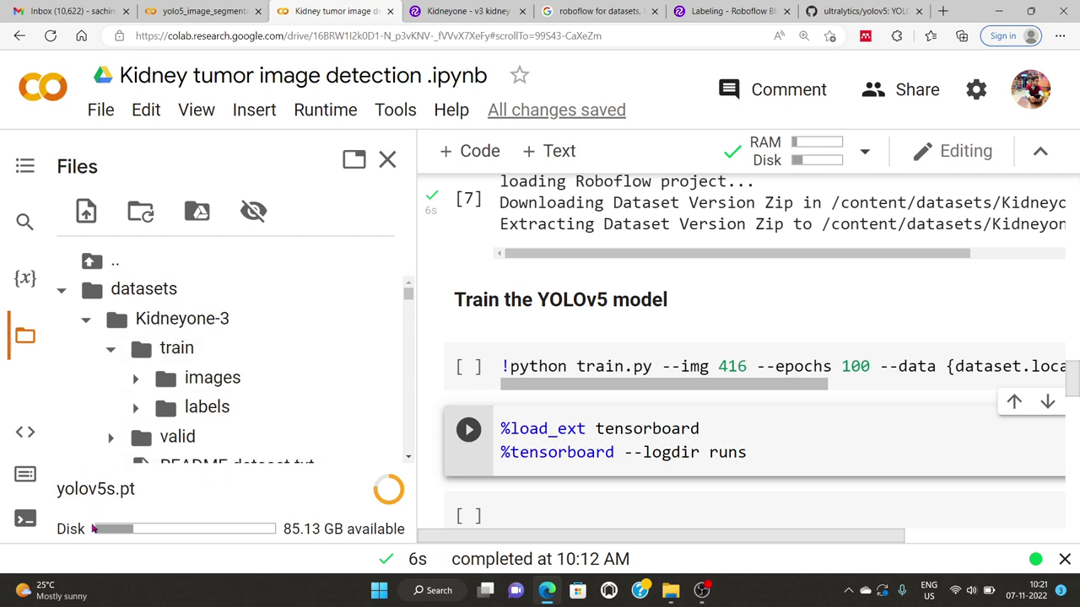
- Collapse the Kidneyone-3, sample_data and yolov5 folders and copy the path of the uploaded yolov5s.pt file
{"action": "scroll", "coordinate": [213, 377], "scroll_direction": "down", "scroll_amount": 1}
{"action": "scroll", "coordinate": [135, 359], "scroll_direction": "up", "scroll_amount": 1}
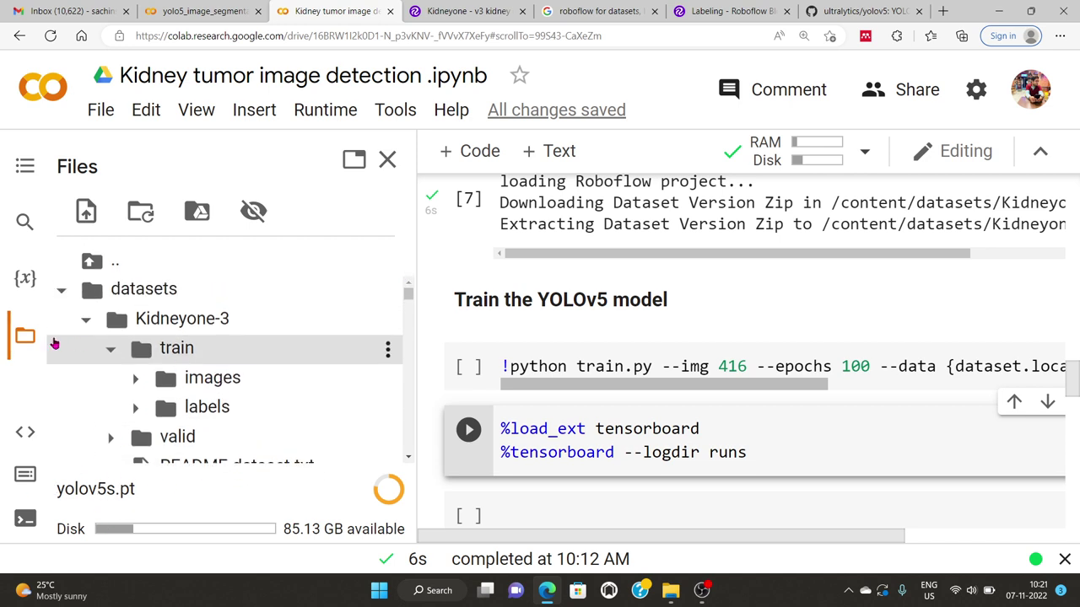
{"action": "left_click", "coordinate": [85, 318]}
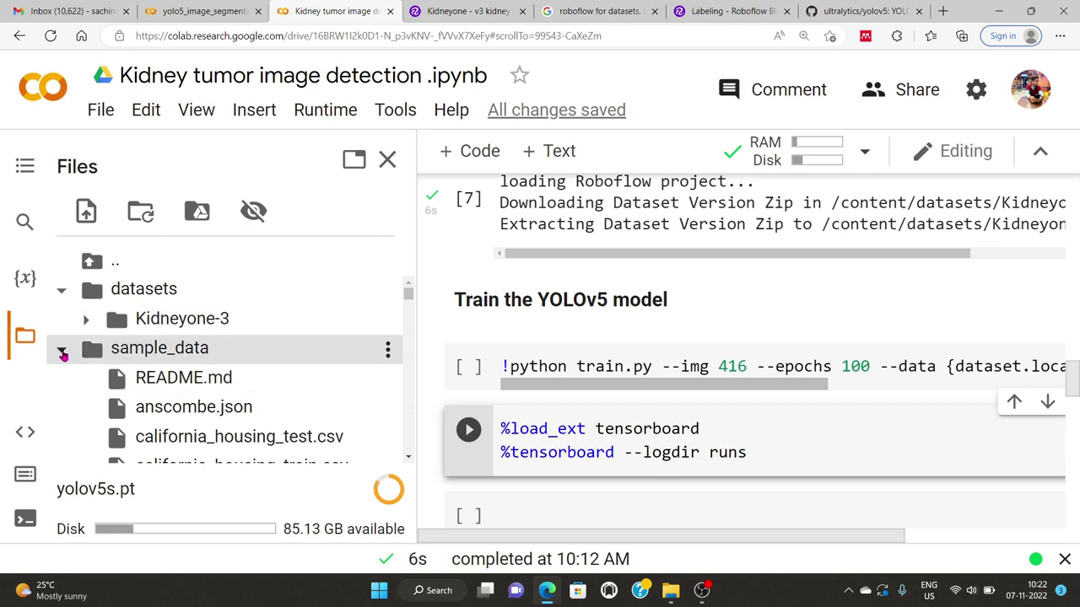
{"action": "left_click", "coordinate": [61, 349]}
{"action": "left_click", "coordinate": [61, 377]}
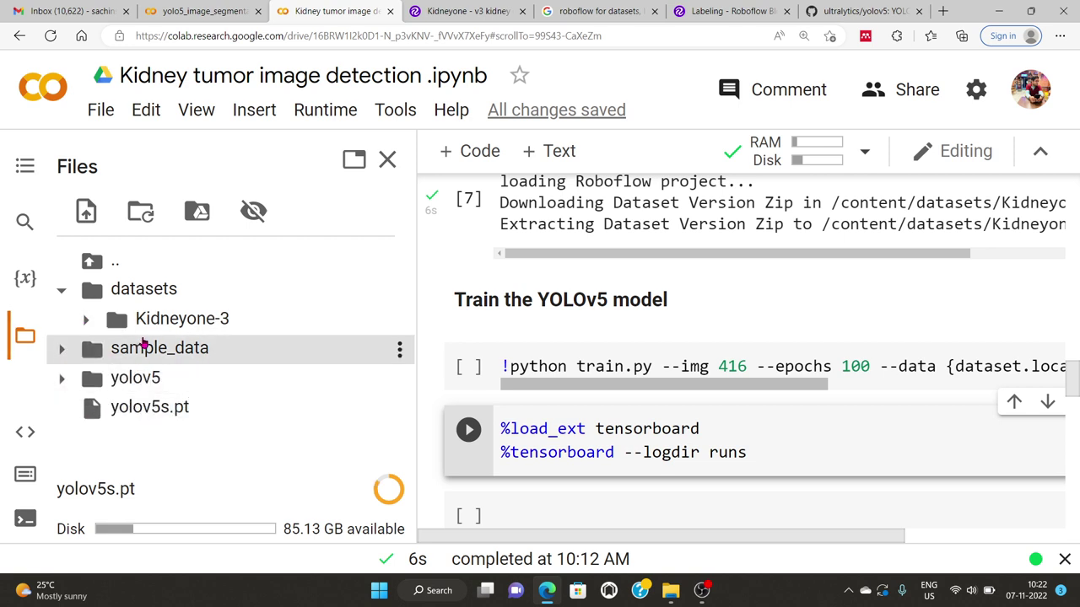
{"action": "left_click", "coordinate": [399, 408]}
{"action": "left_click", "coordinate": [458, 342]}
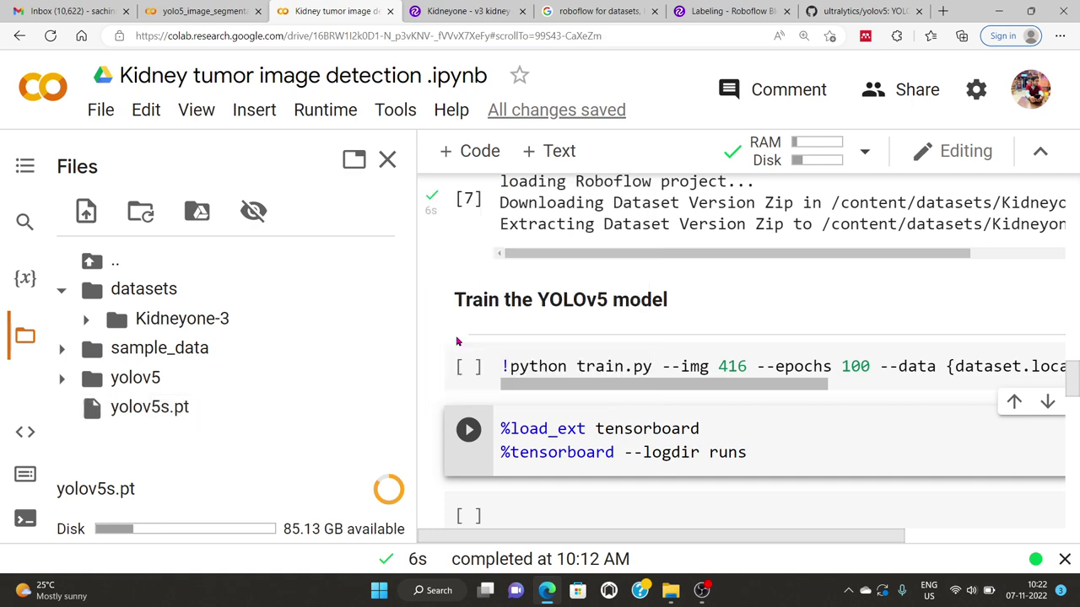
{"action": "left_click", "coordinate": [387, 159]}
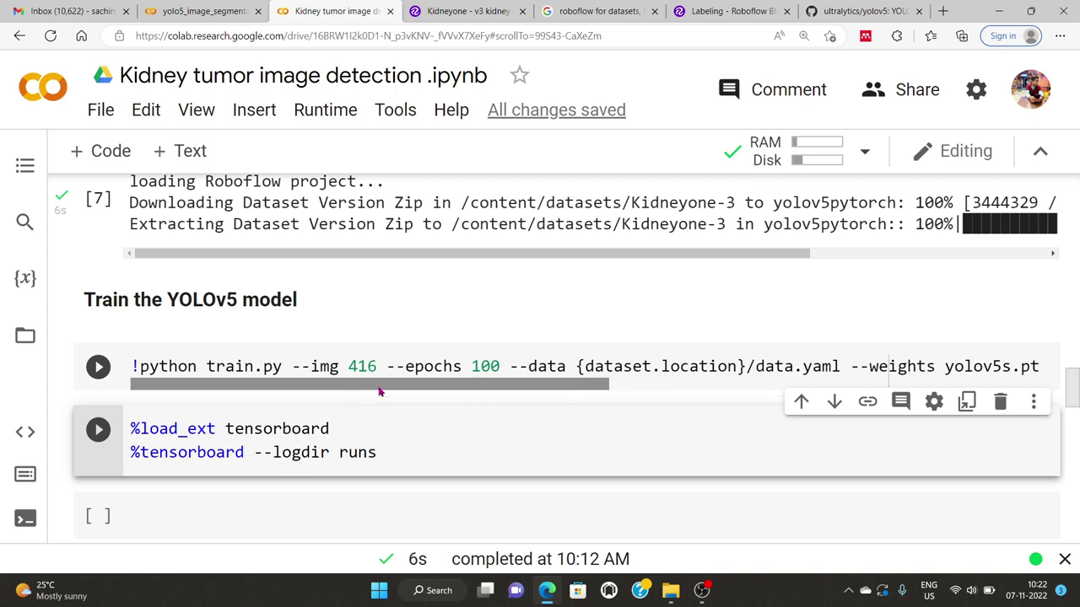
- Replace the --weights value in the training command with the copied path /content/yolov5s.pt
{"action": "left_click", "coordinate": [530, 391]}
{"action": "left_click_drag", "start_coordinate": [530, 390], "coordinate": [579, 386]}
{"action": "key", "text": "Right"}
{"action": "key", "text": "shift+Left"}
{"action": "key", "text": "shift+Left"}
{"action": "key", "text": "shift+Left"}
{"action": "key", "text": "shift+Left"}
{"action": "key", "text": "shift+Left"}
{"action": "key", "text": "shift+Left"}
{"action": "key", "text": "shift+Left"}
{"action": "key", "text": "shift+Left"}
{"action": "key", "text": "shift+Left"}
{"action": "key", "text": "shift+Left"}
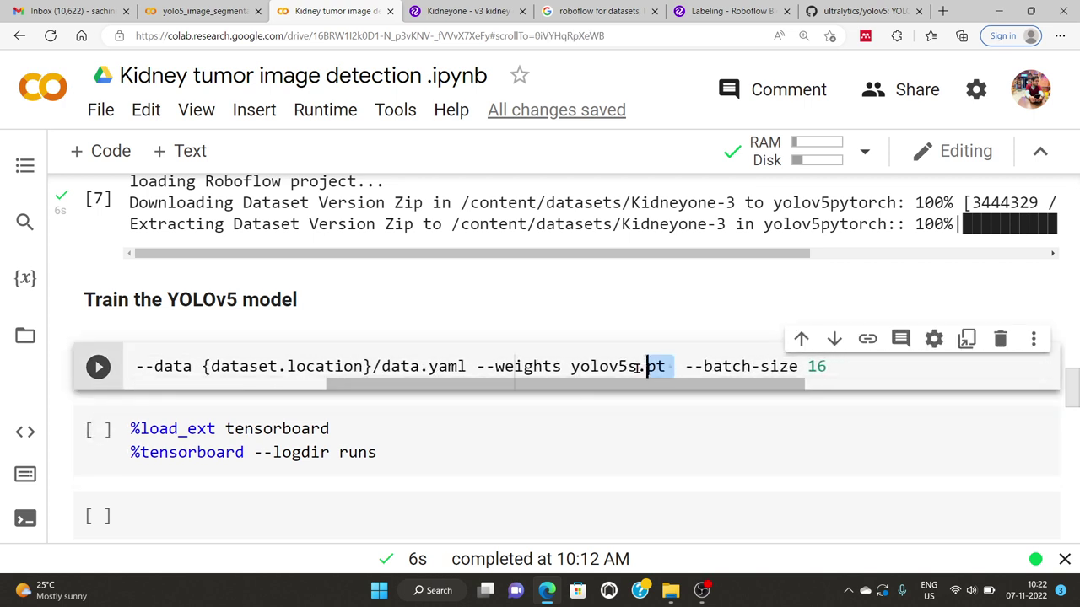
{"action": "key", "text": "shift+Left"}
{"action": "key", "text": "ctrl+v"}
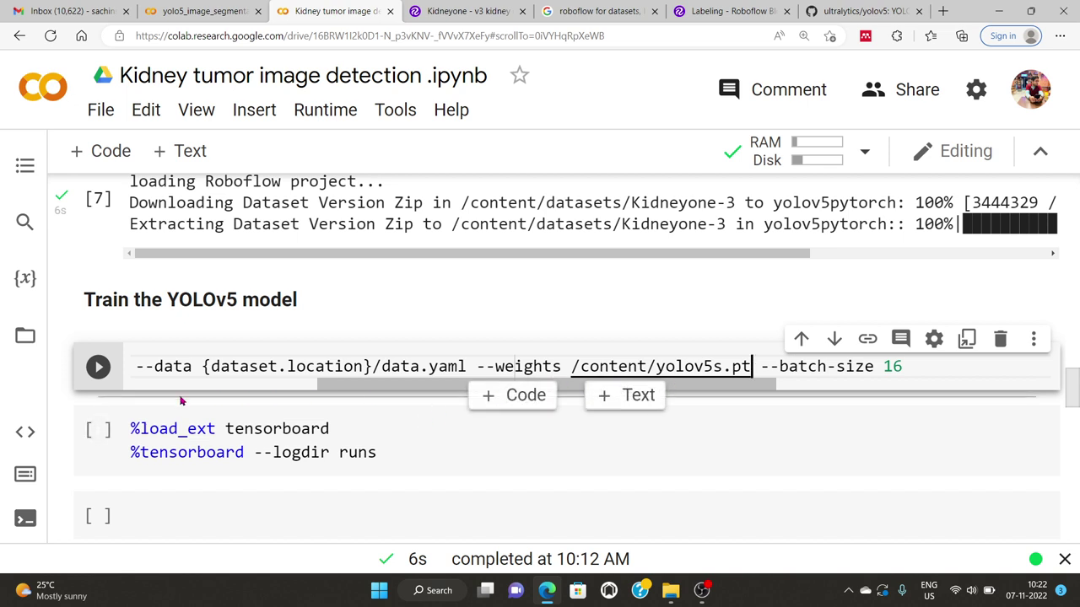
- Check the upload of yolov5s.pt, then run the YOLOv5 training cell and go through its output down to the epoch progress
{"action": "left_click_drag", "start_coordinate": [356, 386], "coordinate": [196, 386]}
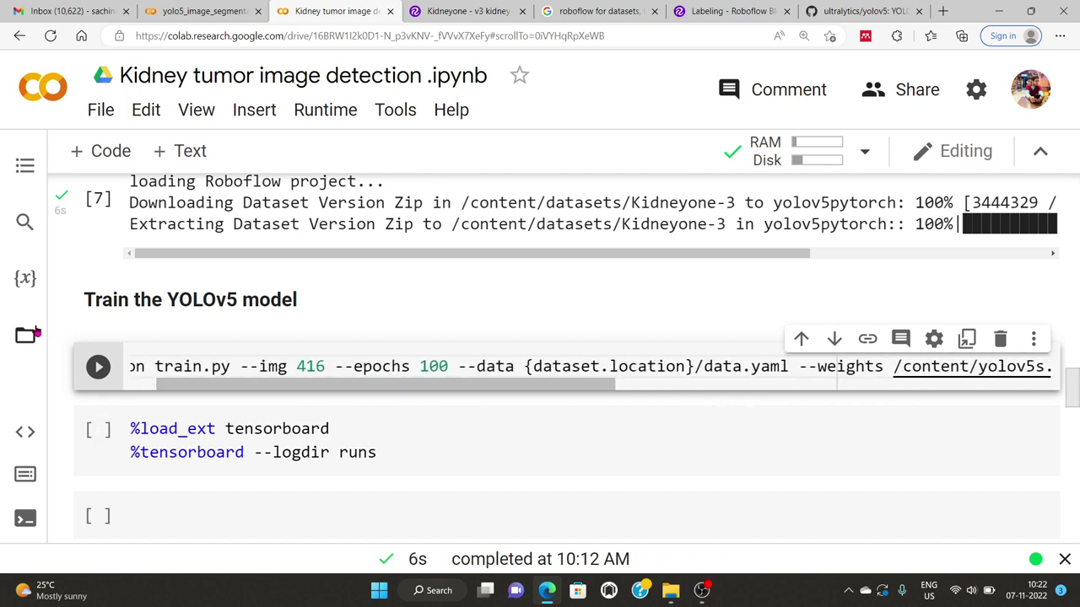
{"action": "left_click", "coordinate": [26, 335]}
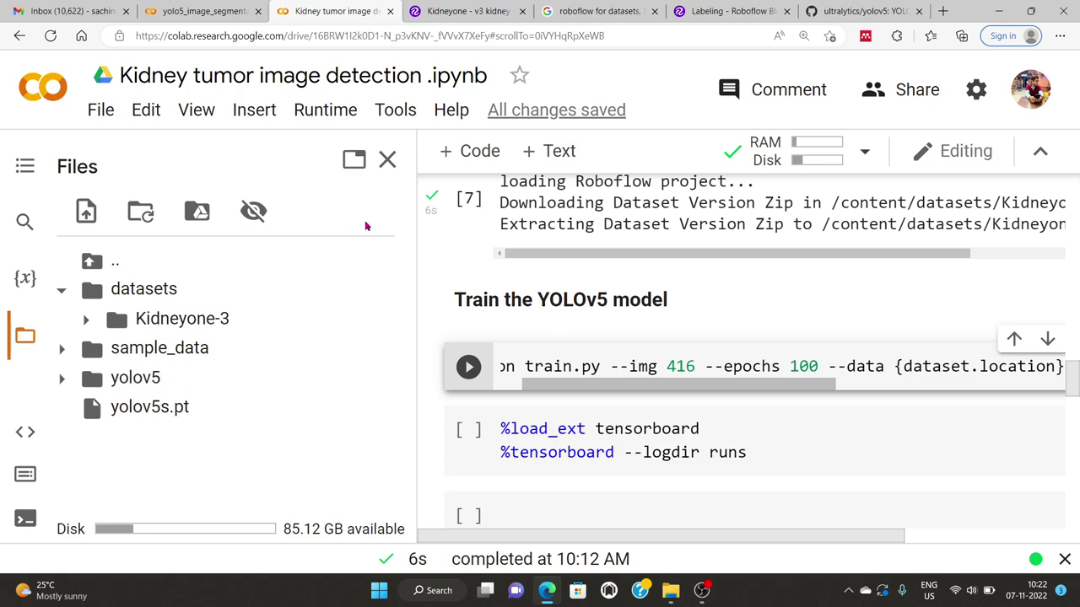
{"action": "left_click", "coordinate": [387, 160]}
{"action": "left_click", "coordinate": [98, 366]}
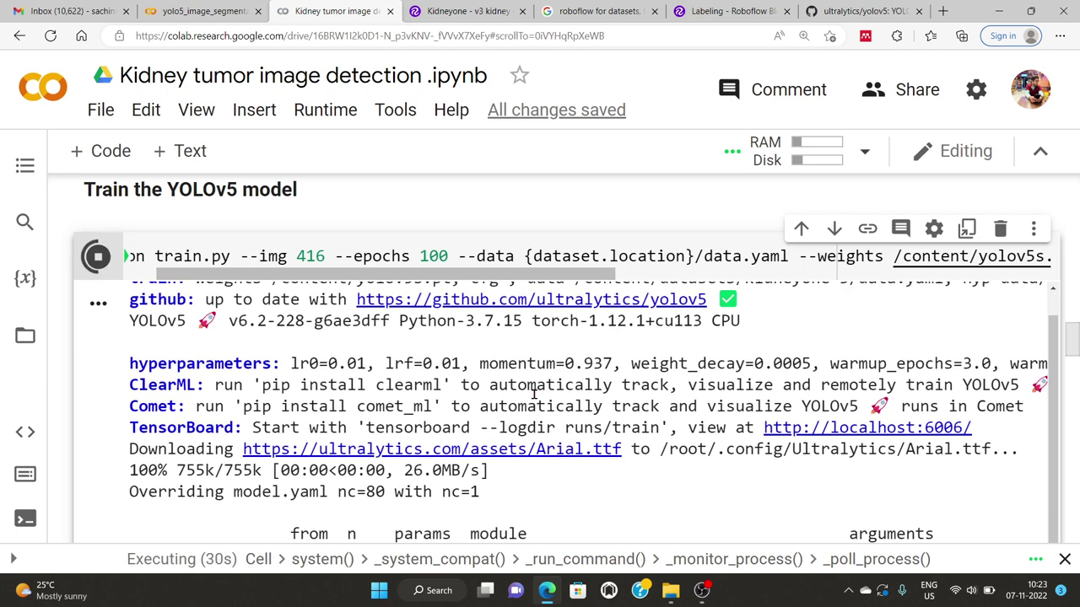
{"action": "scroll", "coordinate": [654, 338], "scroll_direction": "up", "scroll_amount": 1}
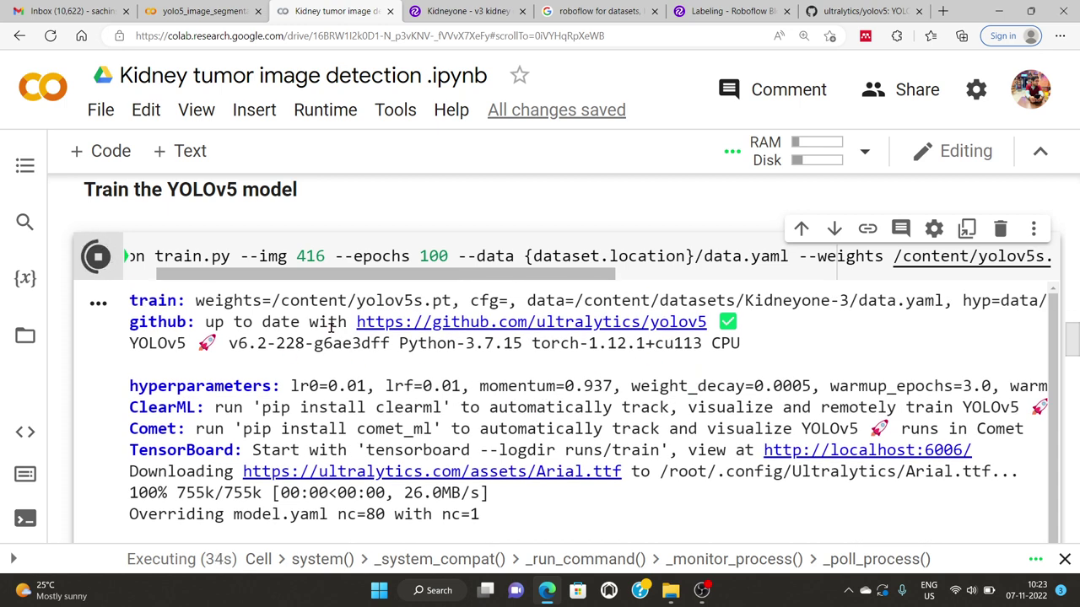
{"action": "scroll", "coordinate": [426, 382], "scroll_direction": "down", "scroll_amount": 1}
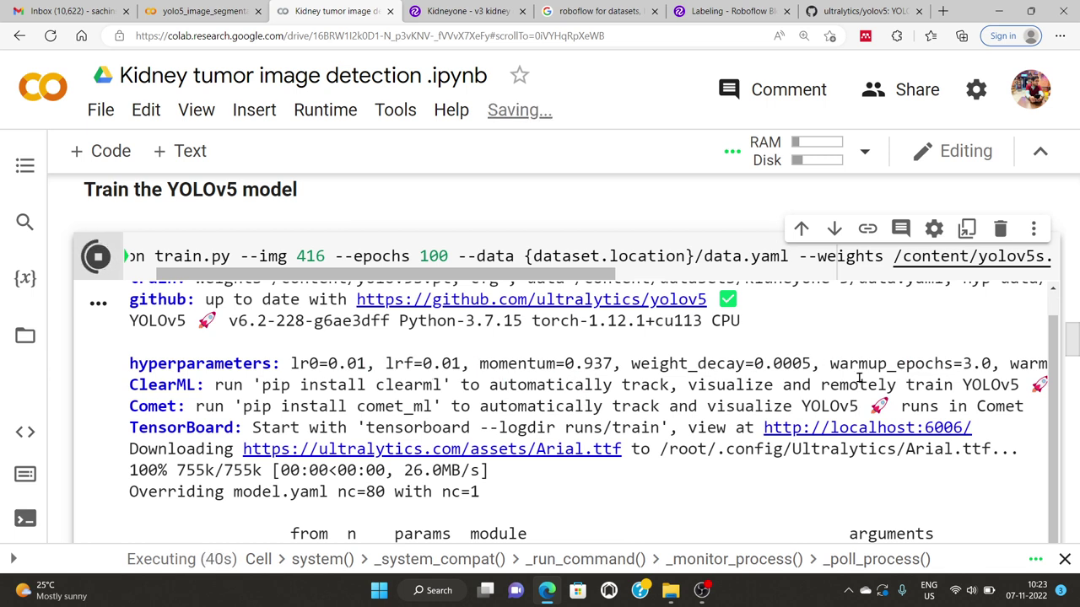
{"action": "scroll", "coordinate": [253, 384], "scroll_direction": "down", "scroll_amount": 7}
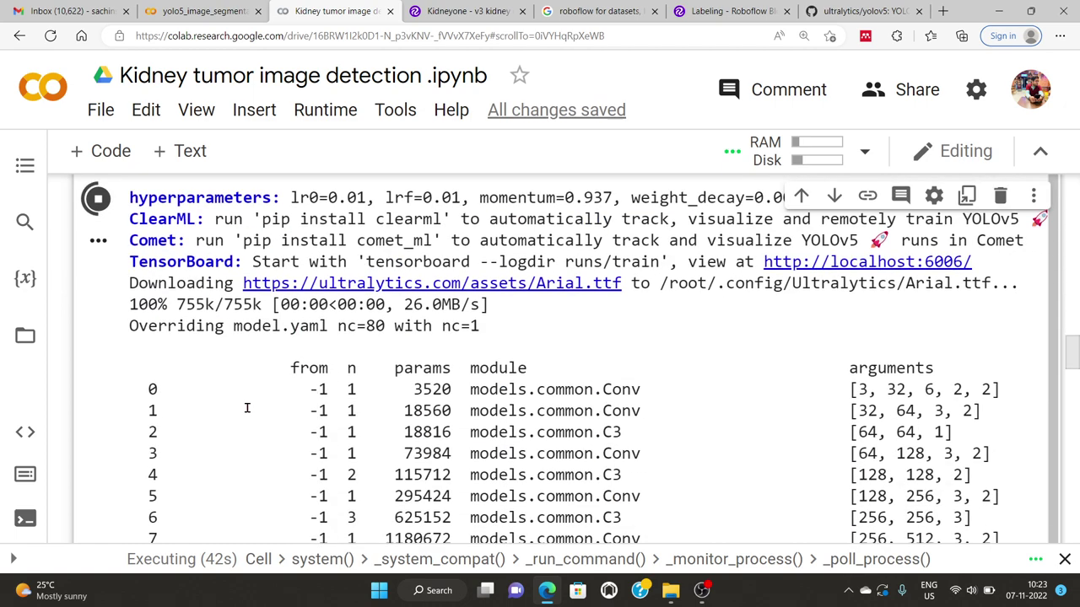
{"action": "scroll", "coordinate": [267, 384], "scroll_direction": "down", "scroll_amount": 5}
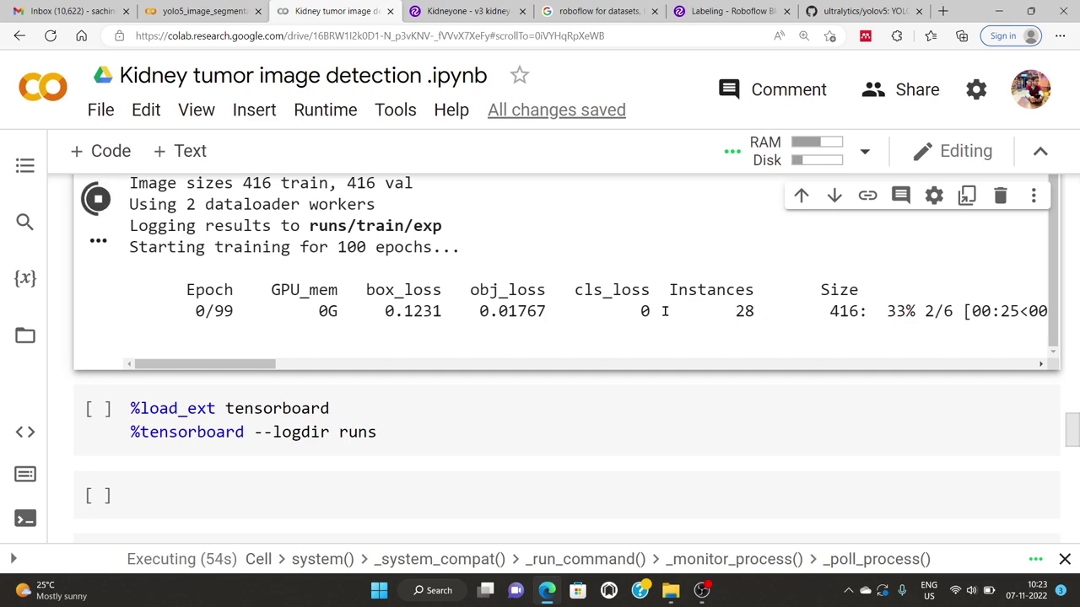
- Switch from the notebook to the Roboflow Kidneyone project and go to the Kidney workspace home
{"action": "left_click", "coordinate": [730, 11]}
{"action": "scroll", "coordinate": [510, 301], "scroll_direction": "up", "scroll_amount": 8}
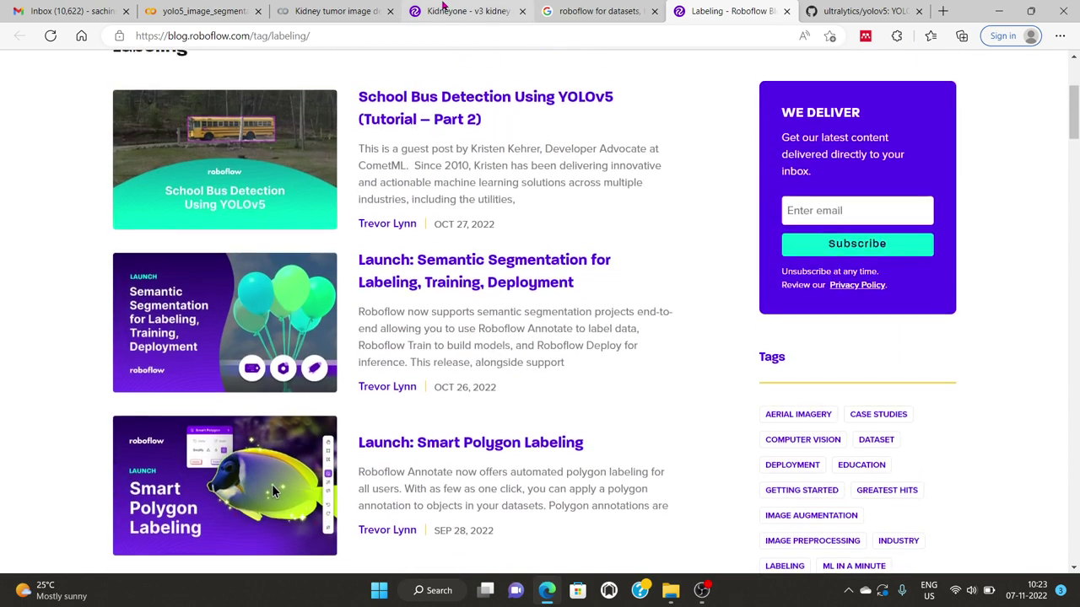
{"action": "key", "text": "ctrl+shift+Tab"}
{"action": "key", "text": "ctrl+shift+Tab"}
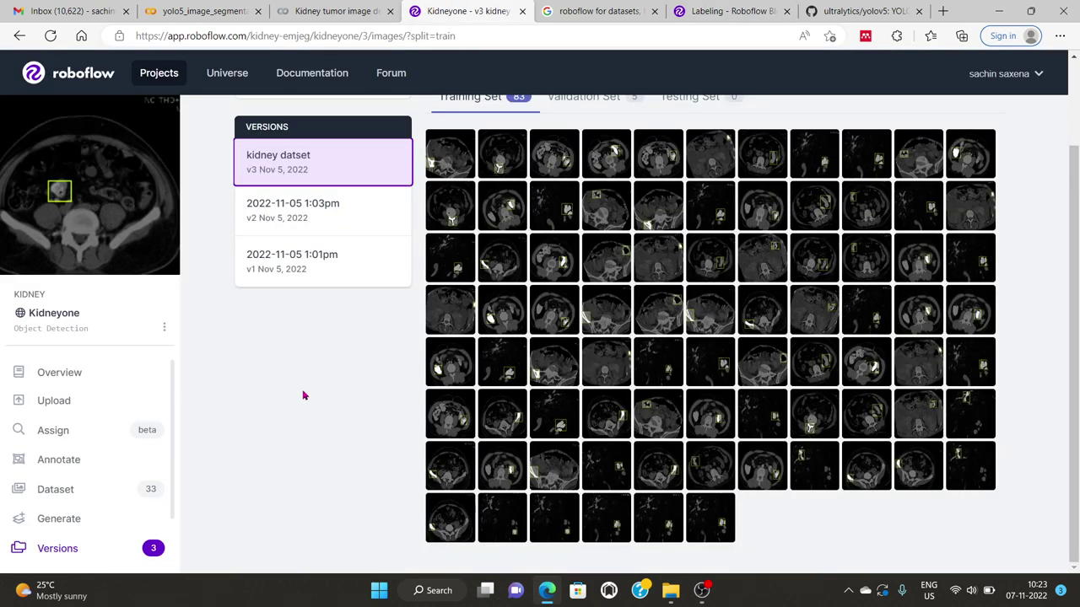
{"action": "scroll", "coordinate": [305, 396], "scroll_direction": "up", "scroll_amount": 2}
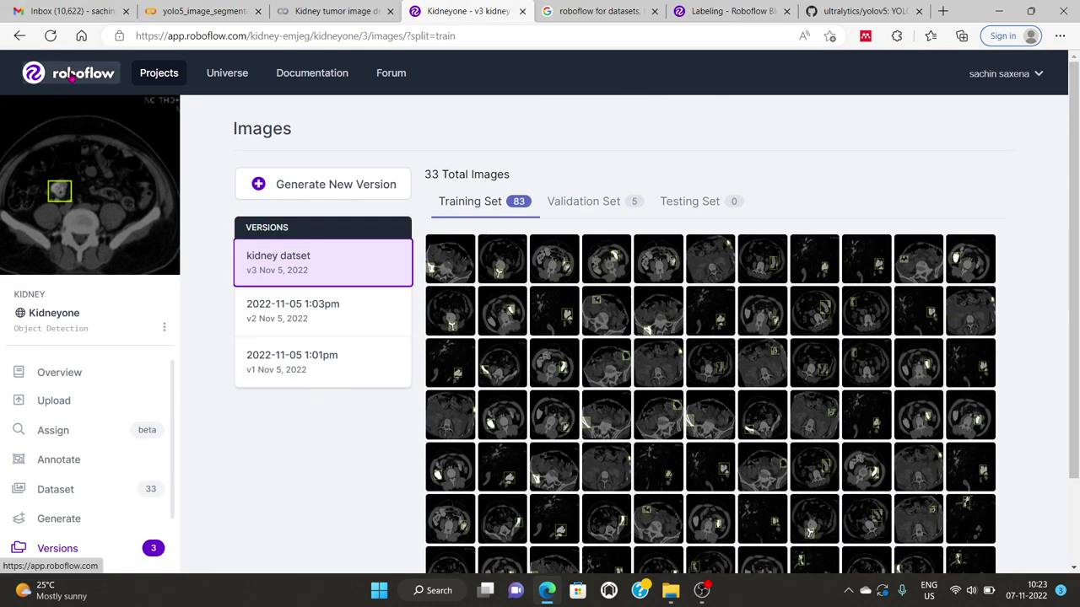
{"action": "left_click", "coordinate": [74, 75]}
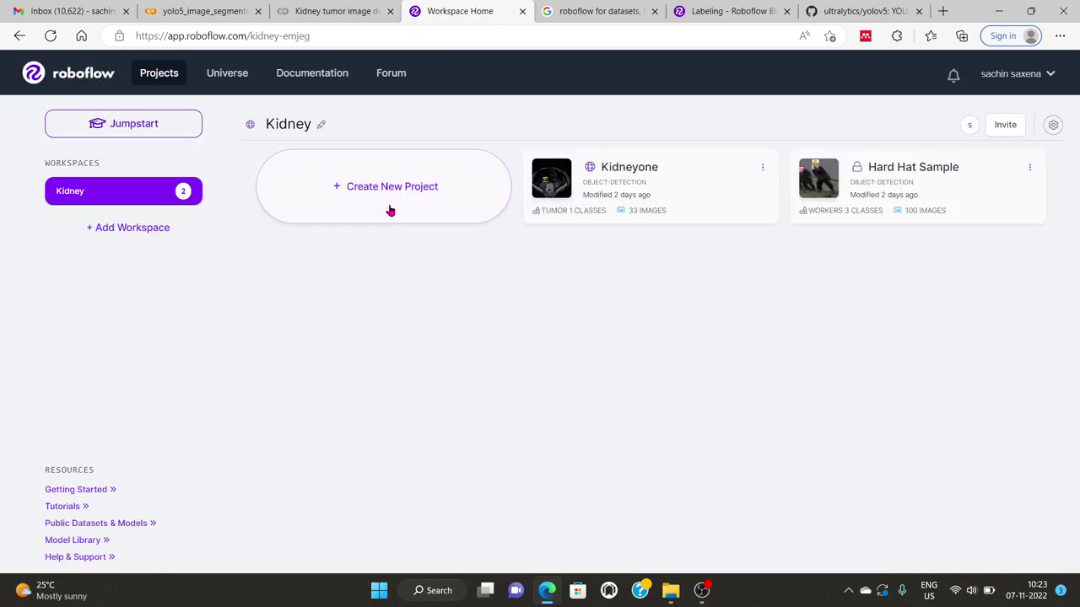
- Start a new project in the Kidney workspace named kidney_segmentaion, with project type Object Detection (Bounding Box)
{"action": "left_click", "coordinate": [394, 188]}
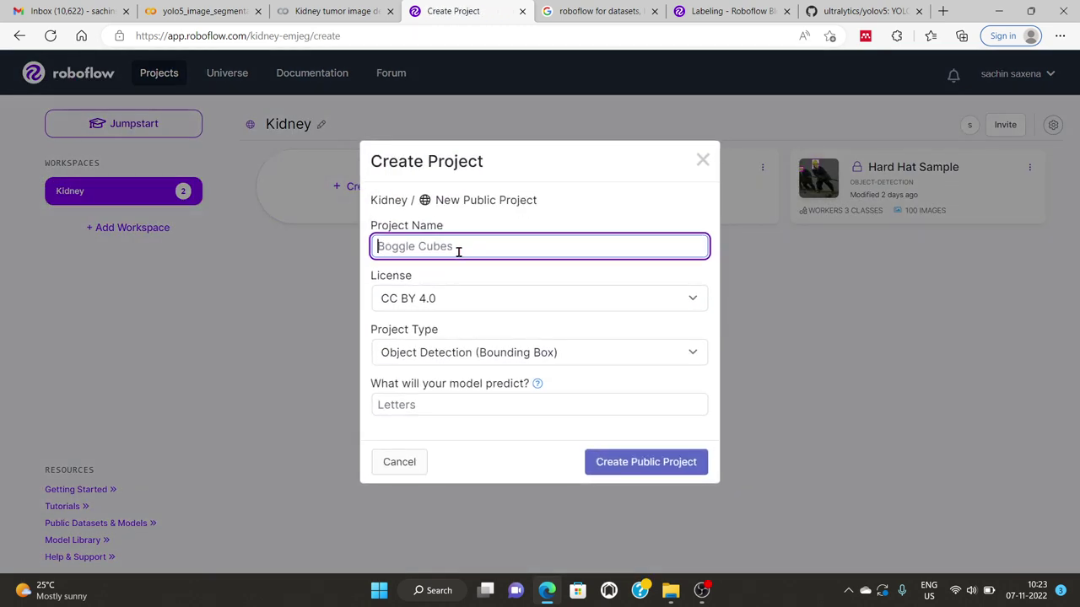
{"action": "type", "text": "Kidney"}
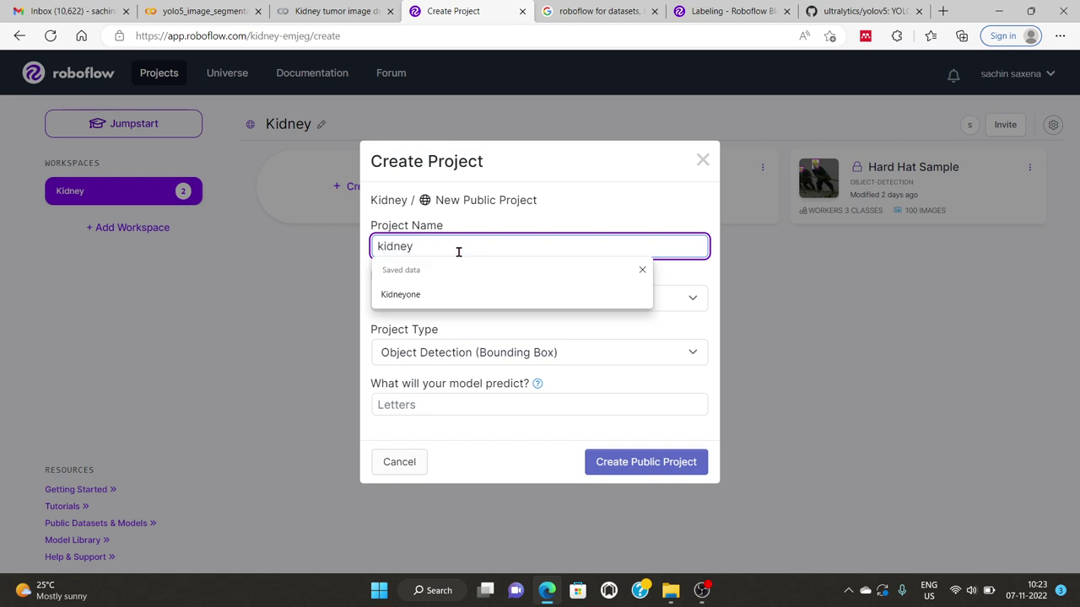
{"action": "type", "text": "_segmentaion"}
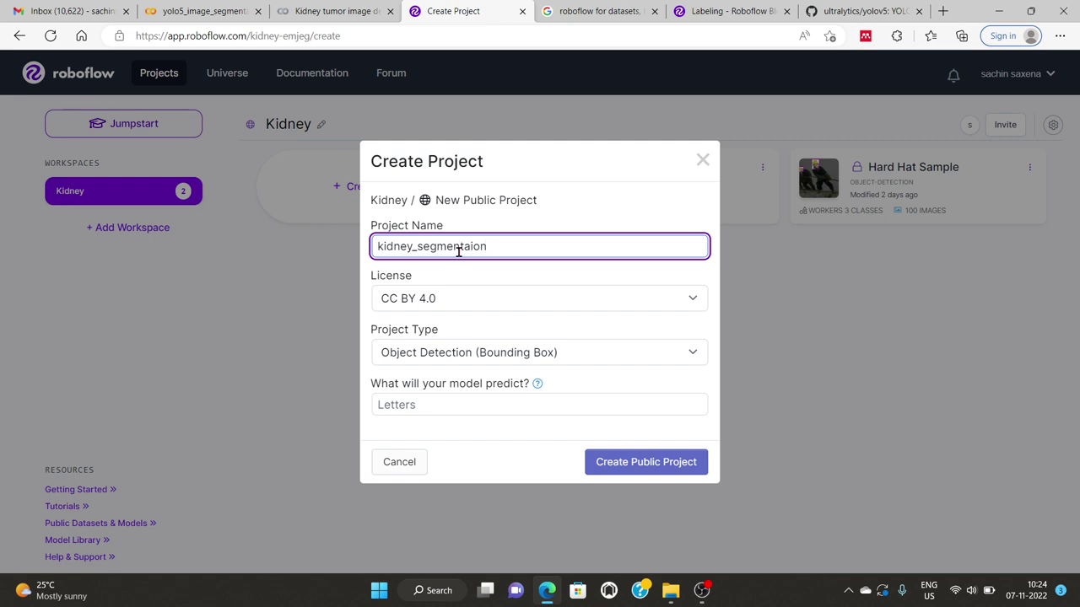
{"action": "left_click", "coordinate": [489, 355]}
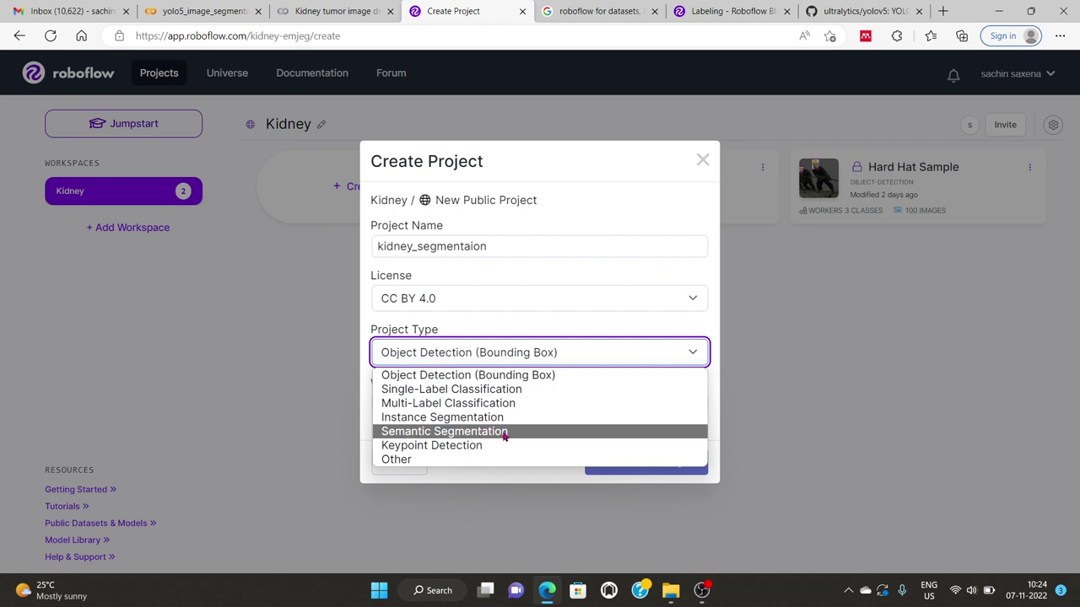
{"action": "left_click", "coordinate": [454, 378]}
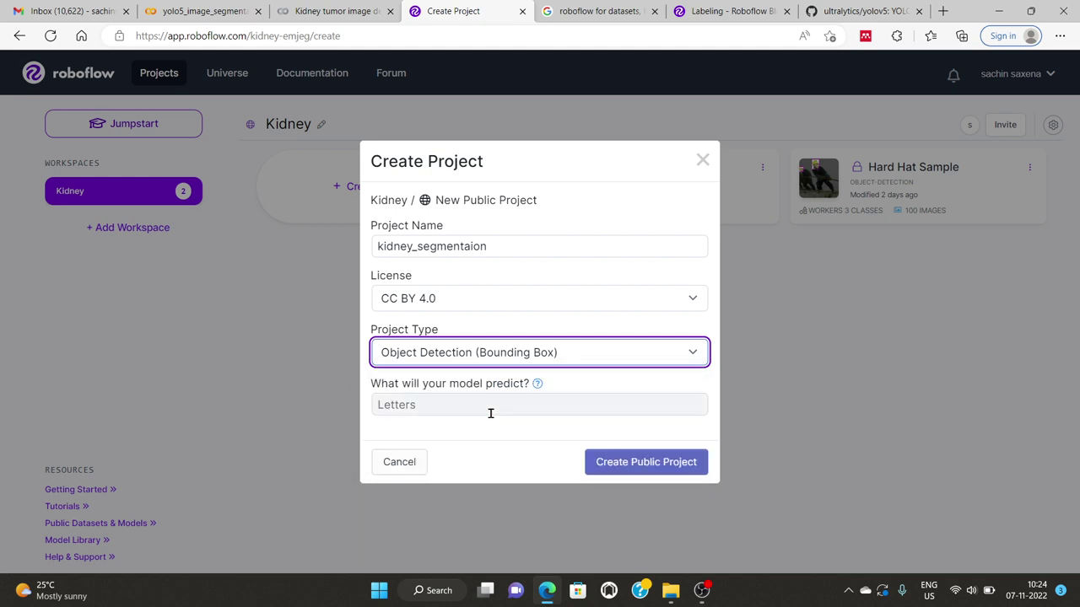
- Enter tumor-segmentaion as what the model will predict and create the public project
{"action": "left_click", "coordinate": [482, 398]}
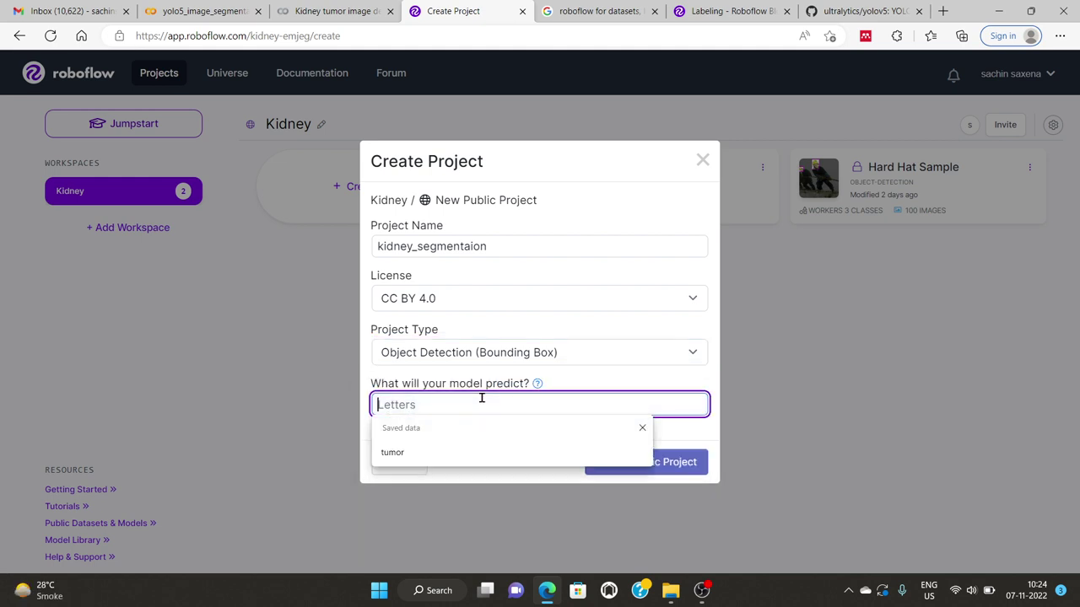
{"action": "left_click", "coordinate": [389, 453]}
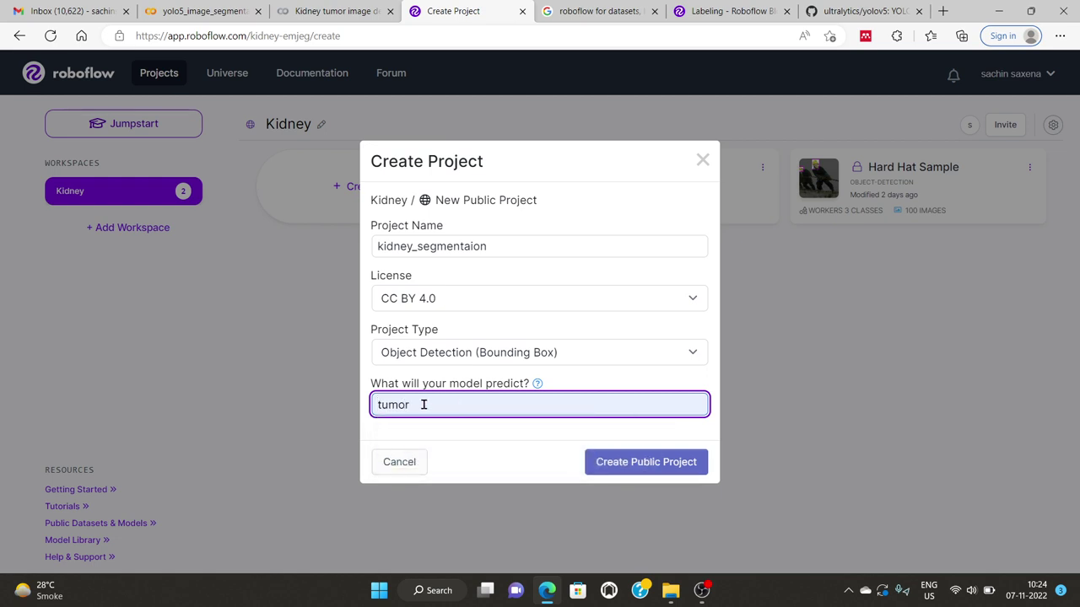
{"action": "key", "text": "BackSpace"}
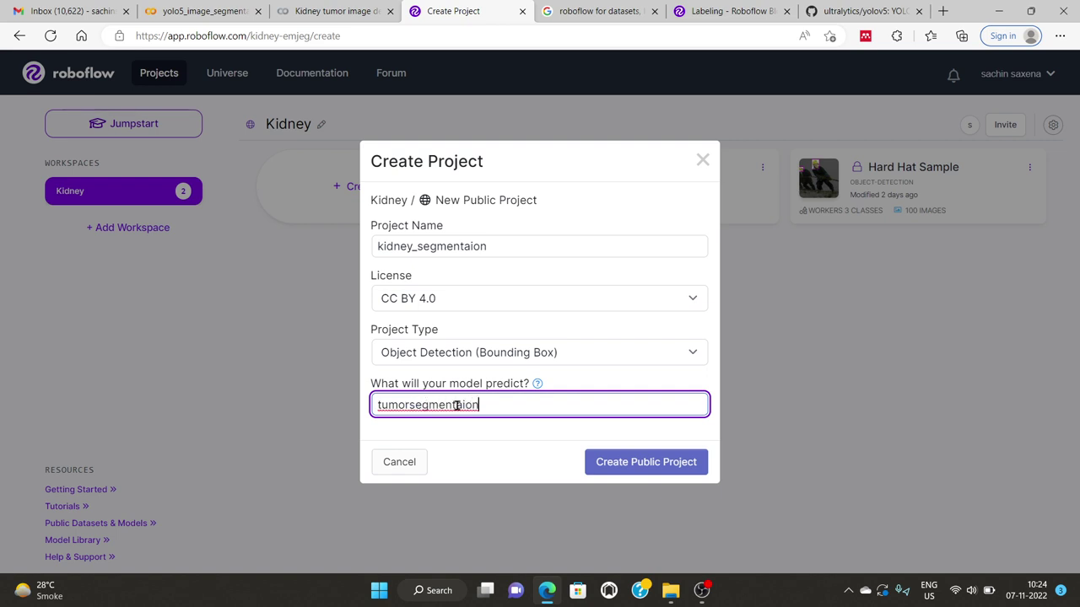
{"action": "left_click", "coordinate": [415, 408]}
{"action": "type", "text": "-"}
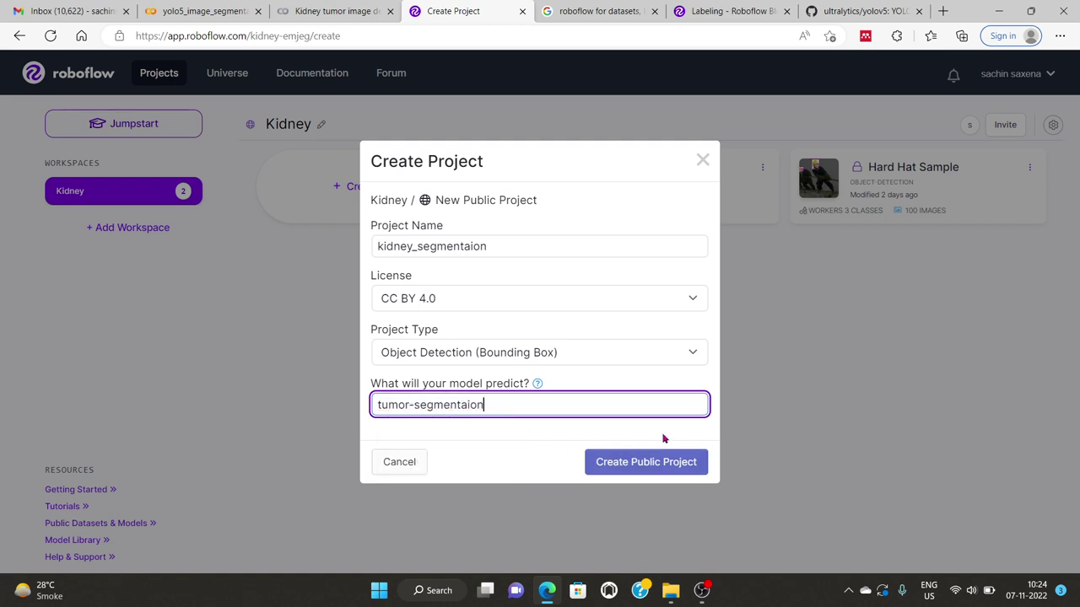
{"action": "left_click", "coordinate": [656, 468]}
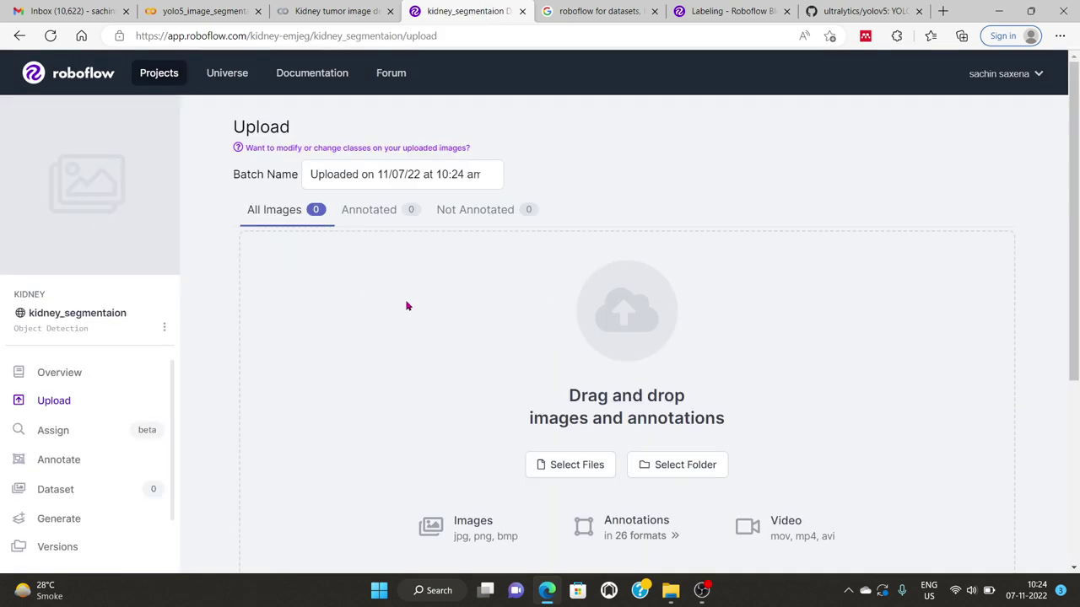
- Check the YOLOv5 training progress in the Colab notebook, then return to the Roboflow upload page
{"action": "left_click", "coordinate": [194, 11]}
{"action": "left_click", "coordinate": [335, 11]}
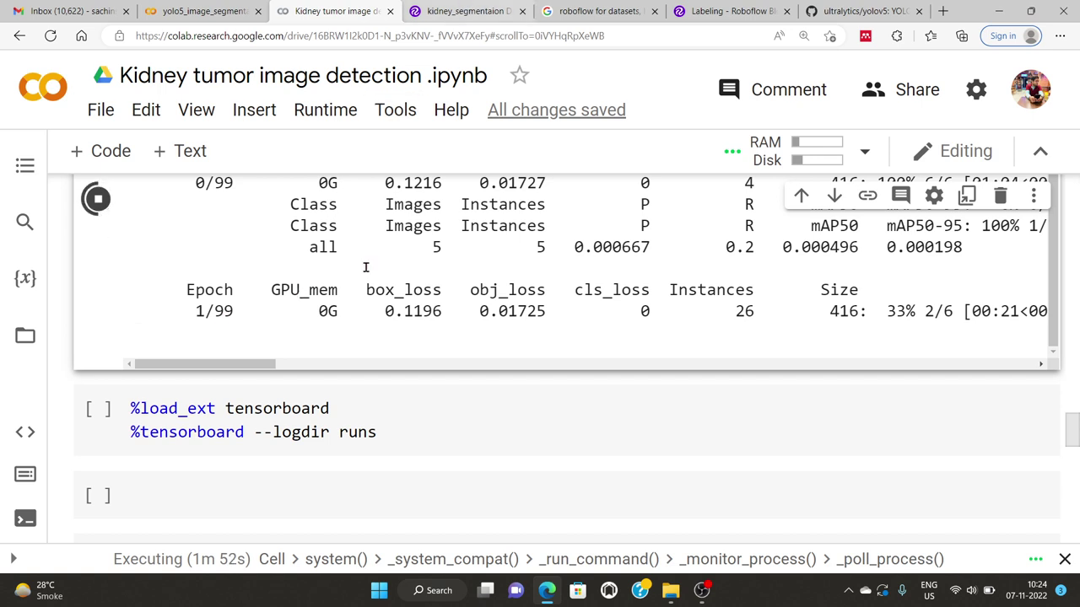
{"action": "left_click", "coordinate": [463, 10]}
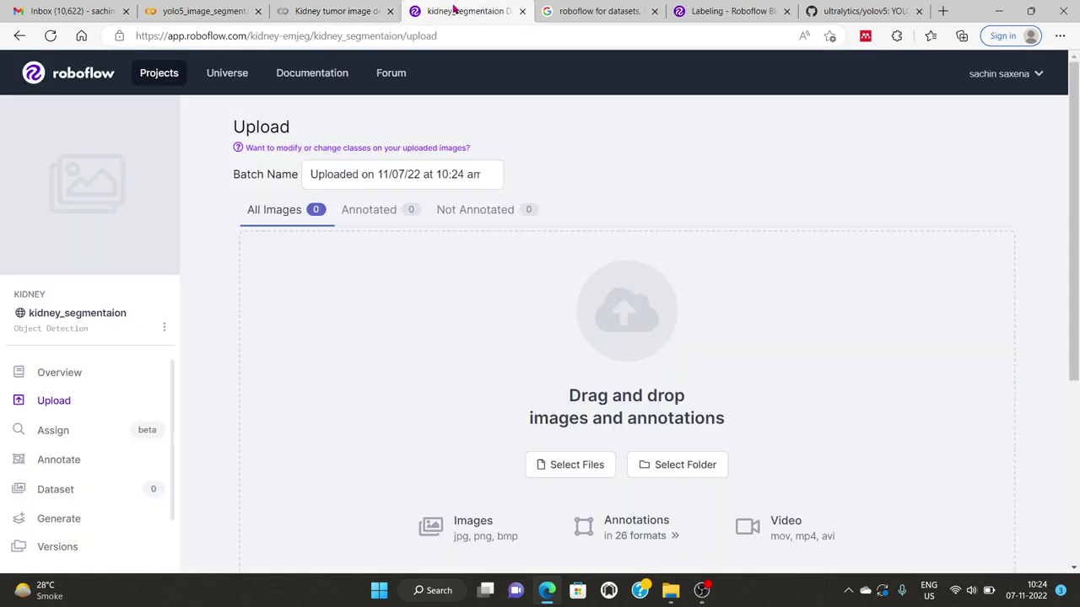
- Open file selection for the upload and look through the data kidney and DataSet folders on drive D
{"action": "left_click", "coordinate": [572, 465]}
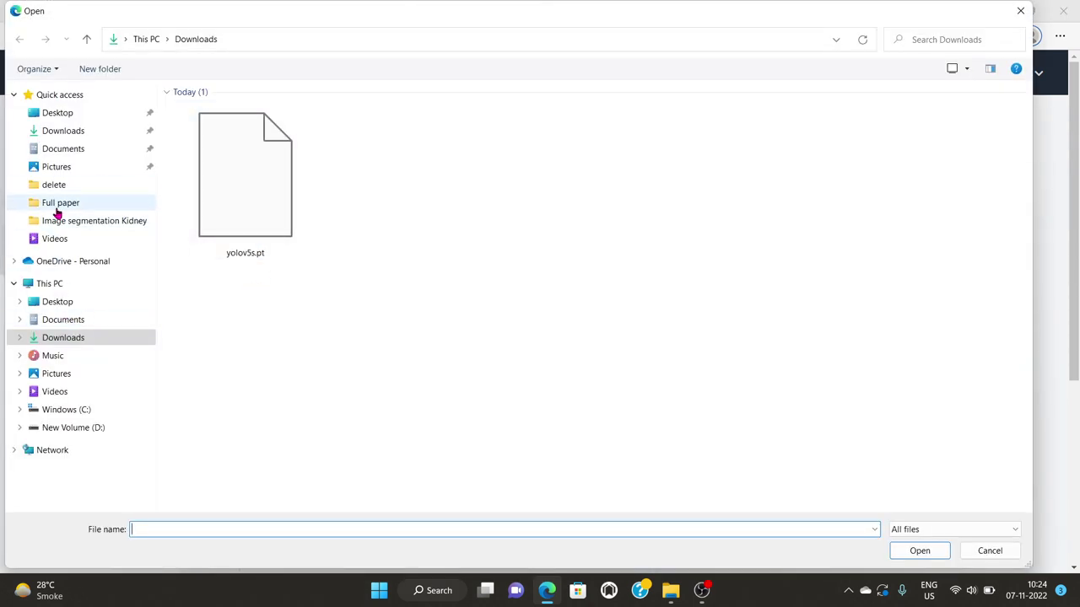
{"action": "left_click", "coordinate": [74, 427]}
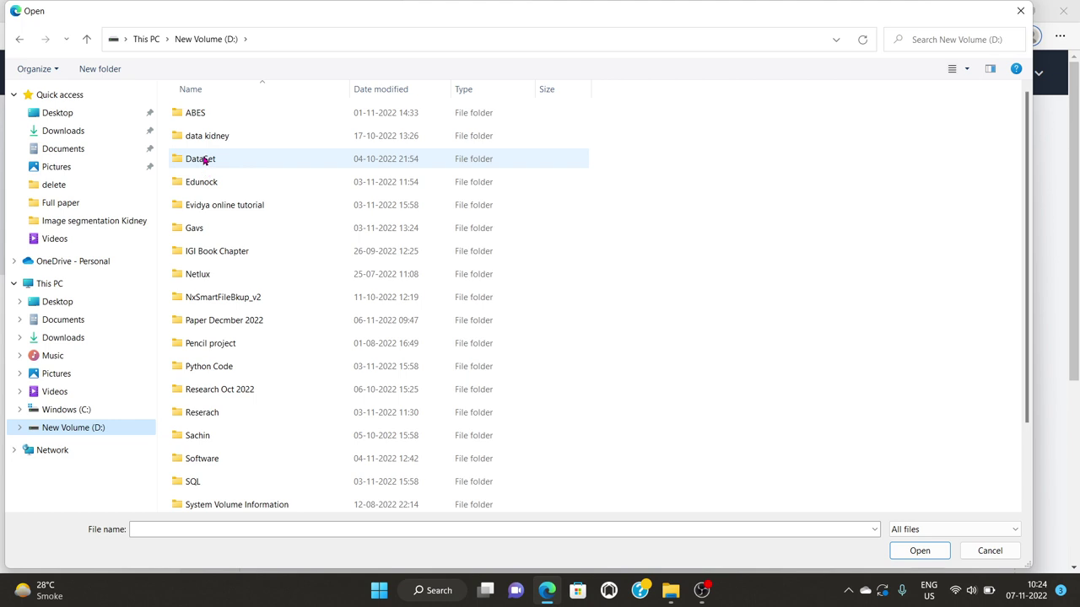
{"action": "double_click", "coordinate": [204, 137]}
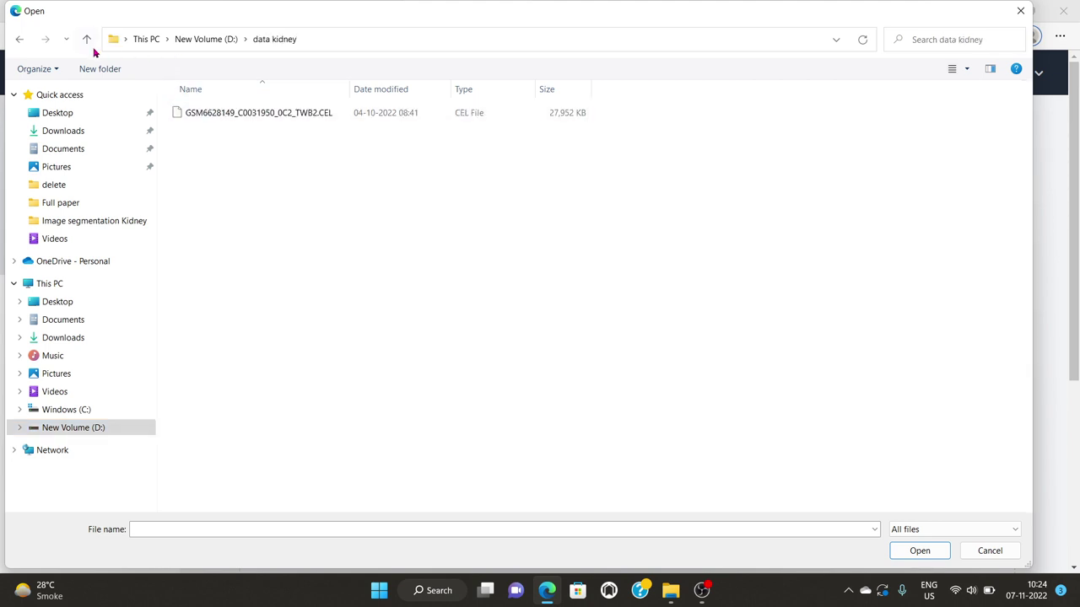
{"action": "left_click", "coordinate": [86, 39]}
{"action": "double_click", "coordinate": [193, 159]}
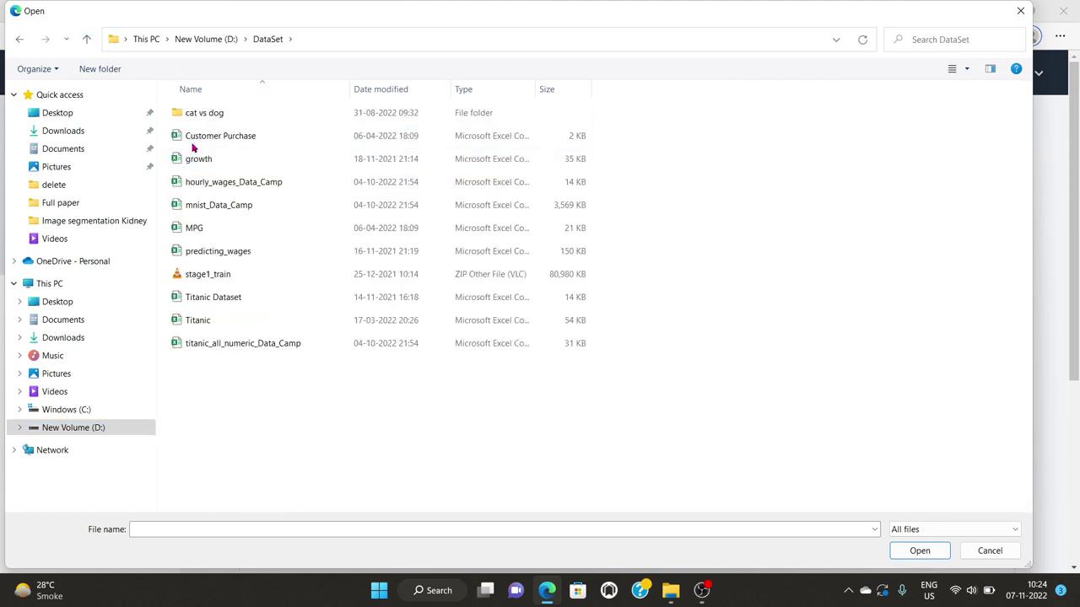
{"action": "left_click", "coordinate": [86, 39]}
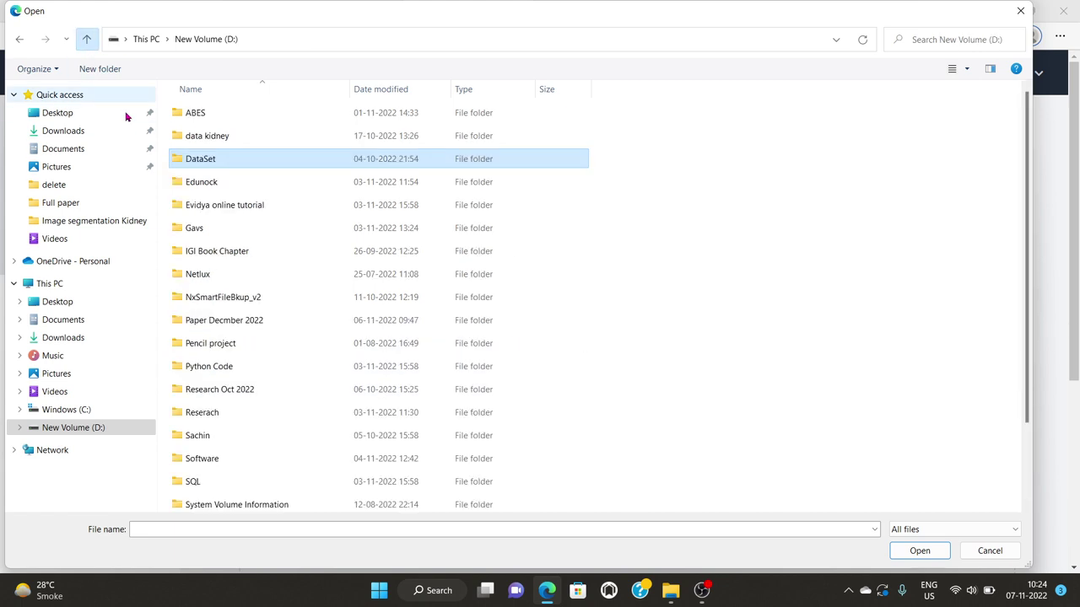
- Add all images from D:\Gavs\Image segmentation Kidney\images\valid\images to the upload batch and look over them
{"action": "double_click", "coordinate": [196, 229]}
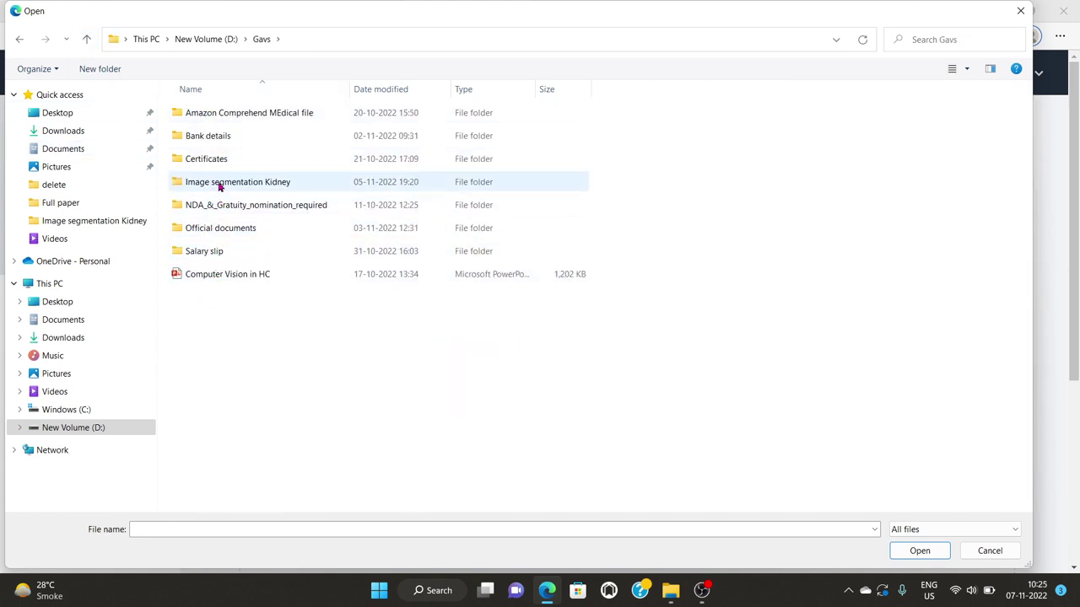
{"action": "double_click", "coordinate": [217, 184]}
{"action": "double_click", "coordinate": [200, 113]}
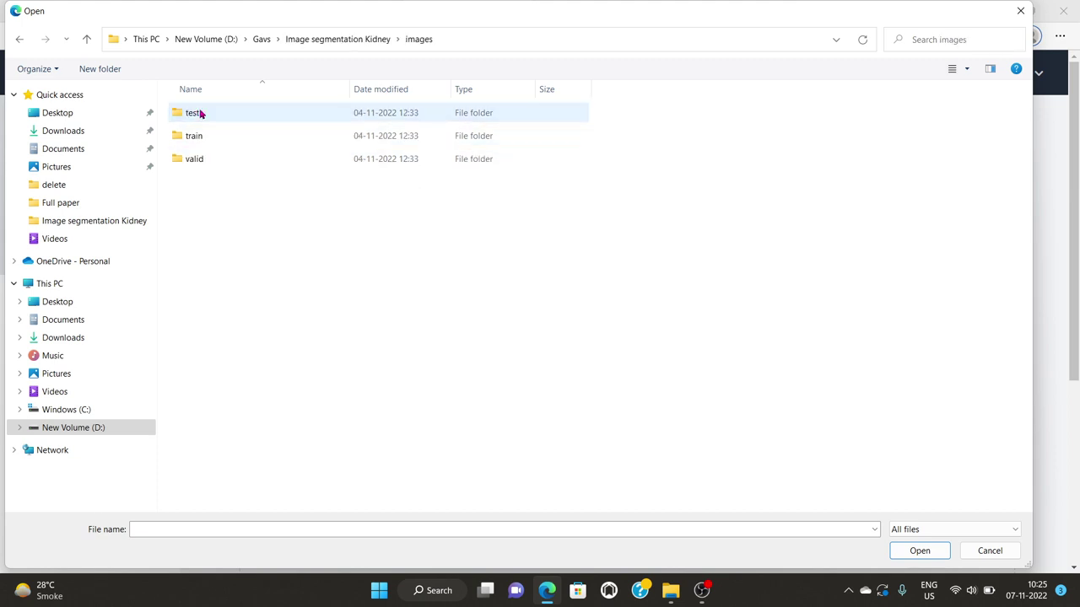
{"action": "double_click", "coordinate": [193, 160]}
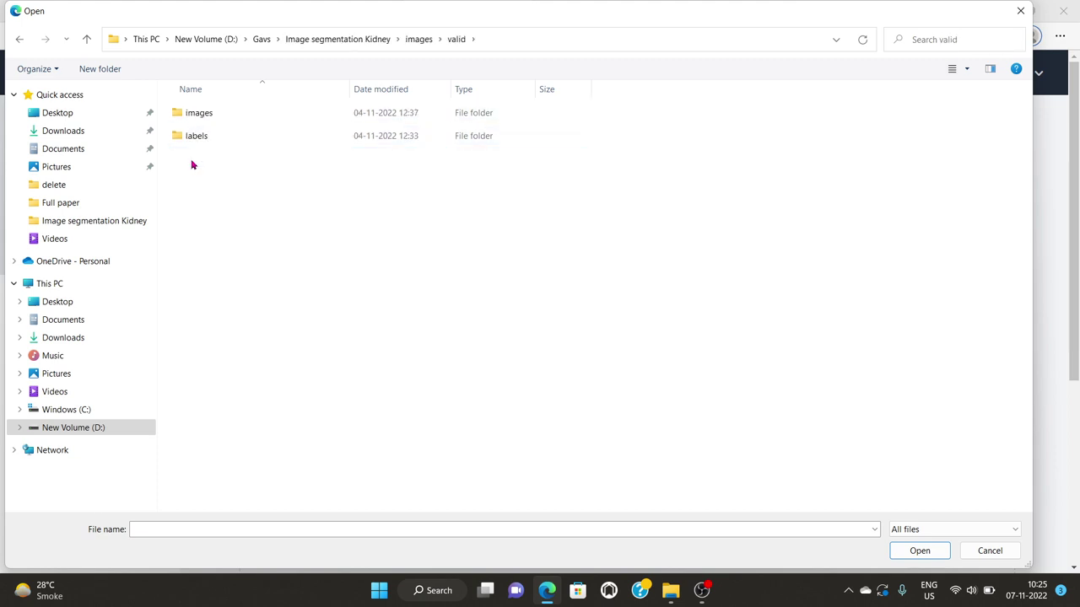
{"action": "double_click", "coordinate": [202, 112]}
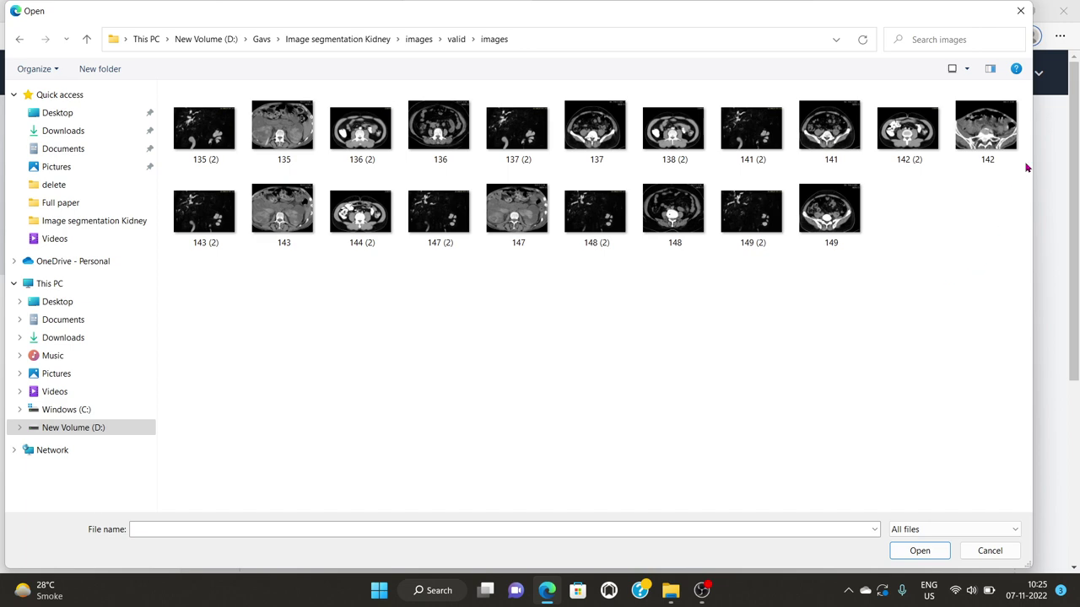
{"action": "left_click_drag", "start_coordinate": [1016, 272], "coordinate": [194, 84]}
{"action": "left_click", "coordinate": [921, 551]}
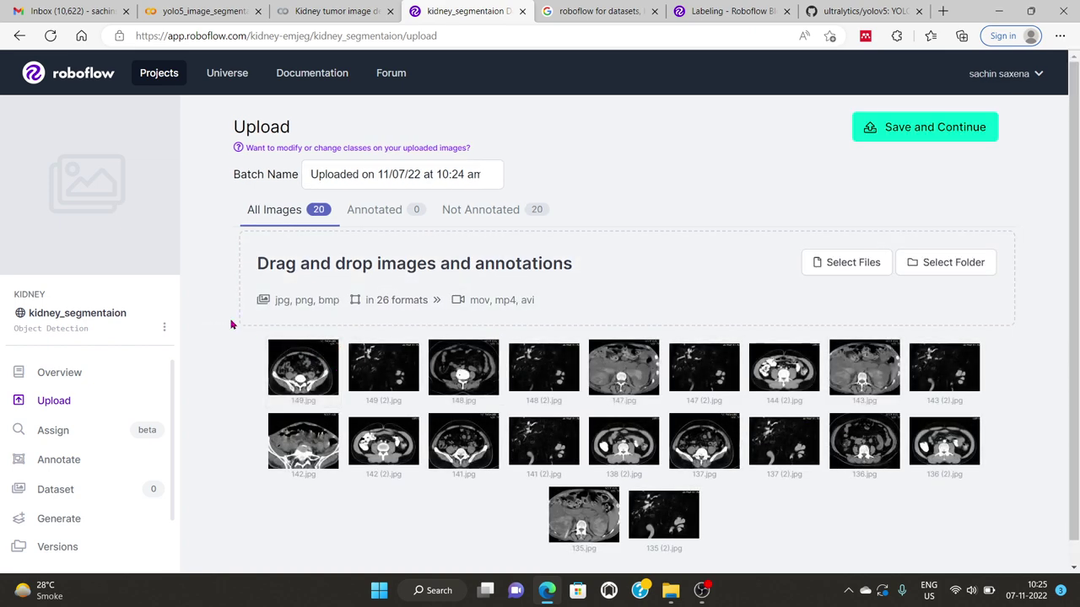
{"action": "scroll", "coordinate": [231, 400], "scroll_direction": "down", "scroll_amount": 1}
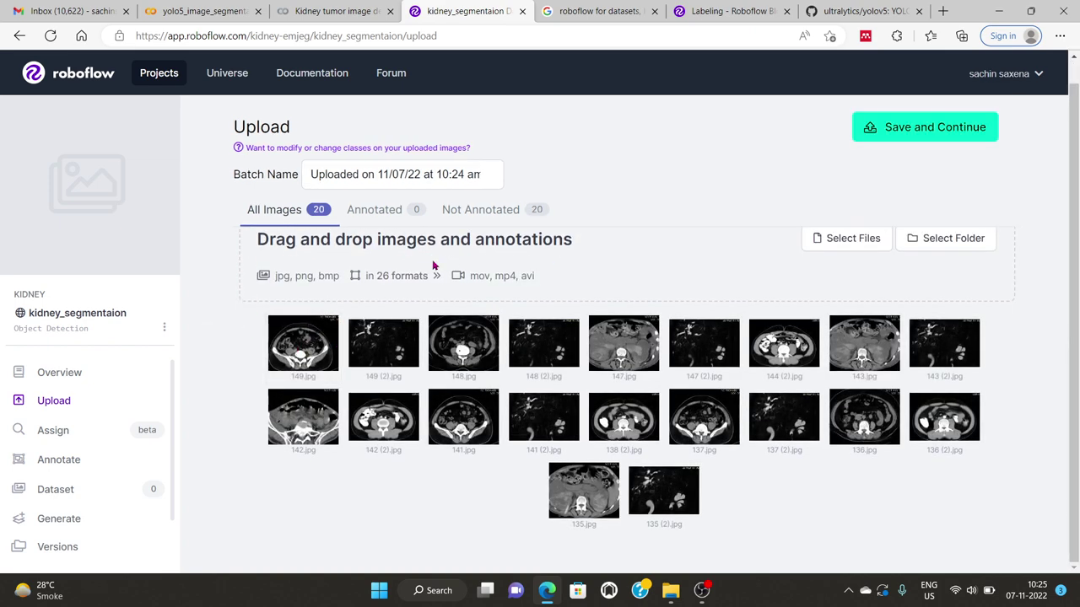
- Outline the white hip bone on the left side of 149.jpg with a polygon and save it as class tumor-segmentaion
{"action": "left_click", "coordinate": [310, 353]}
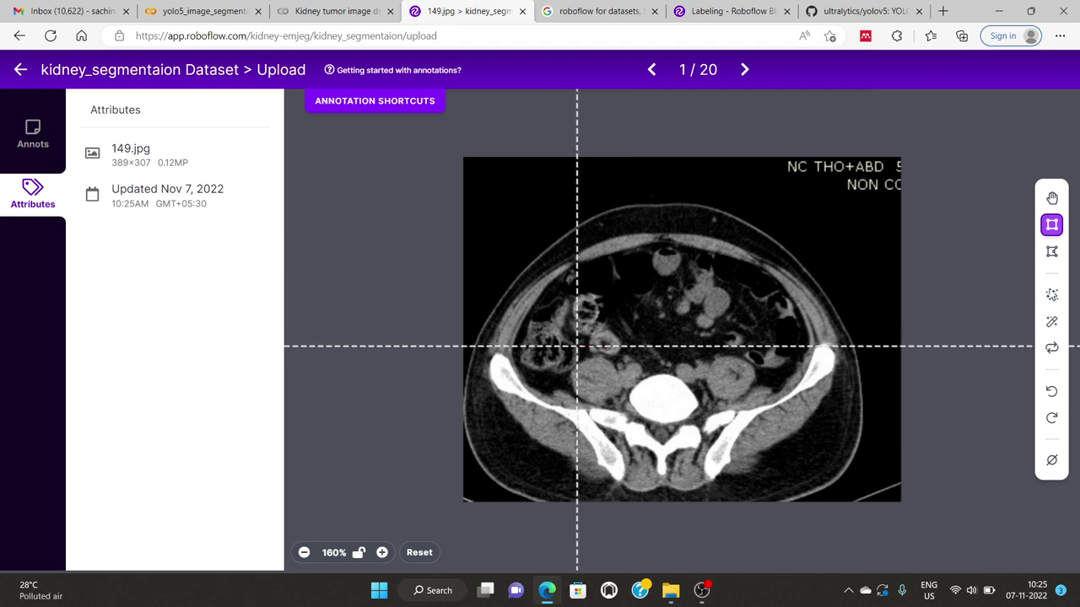
{"action": "left_click", "coordinate": [1052, 252]}
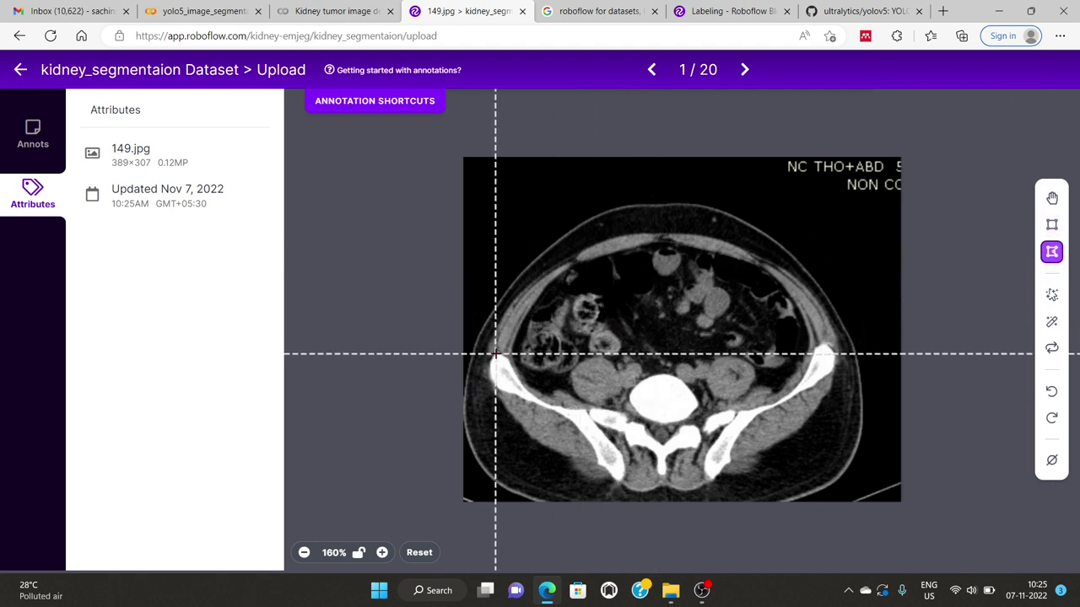
{"action": "left_click", "coordinate": [496, 354]}
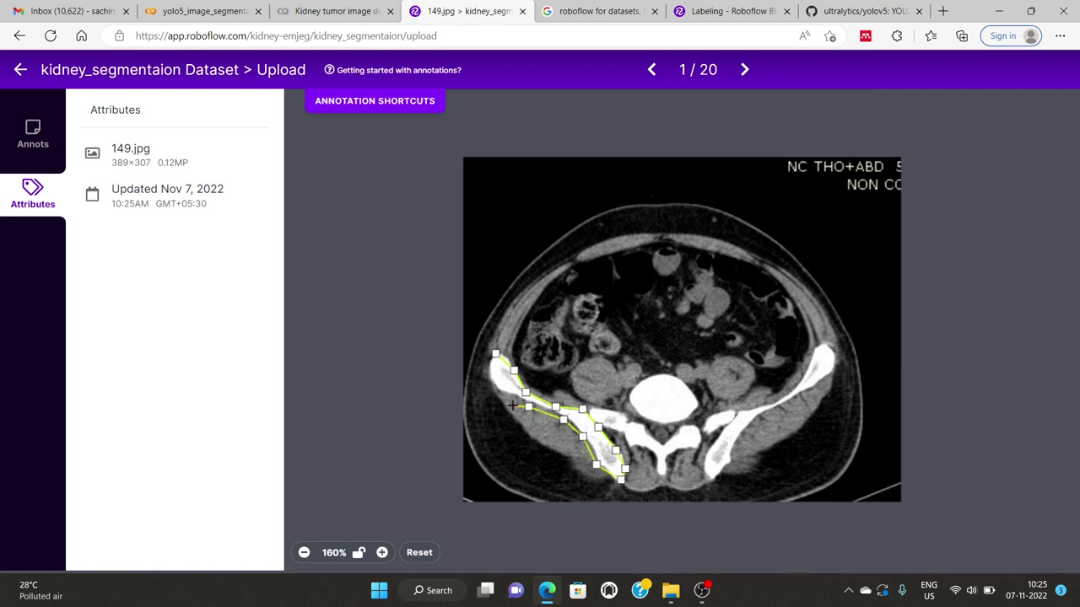
{"action": "left_click", "coordinate": [496, 353]}
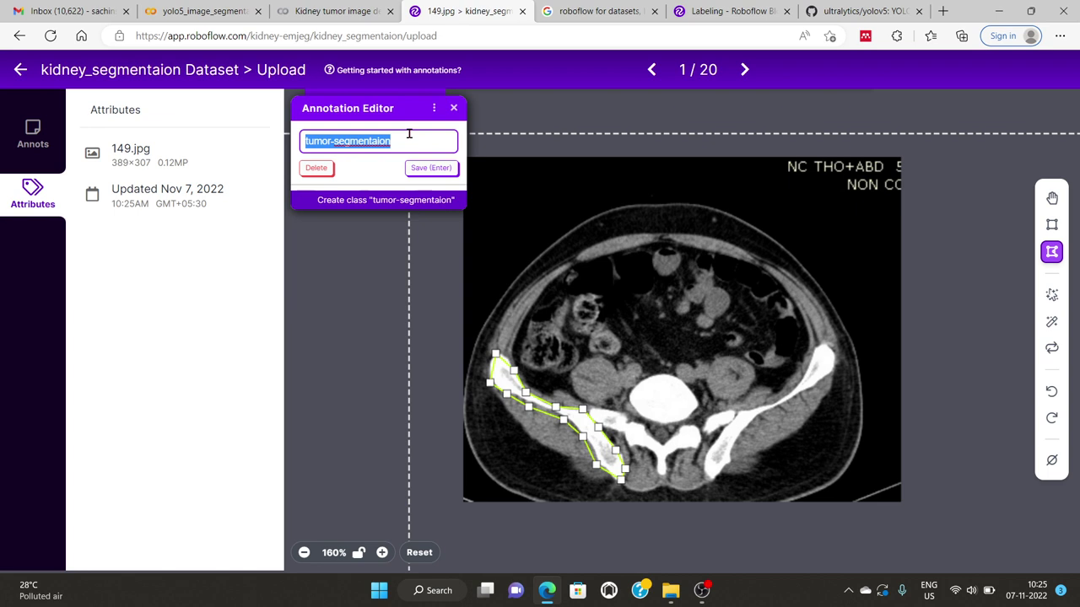
{"action": "left_click", "coordinate": [448, 169]}
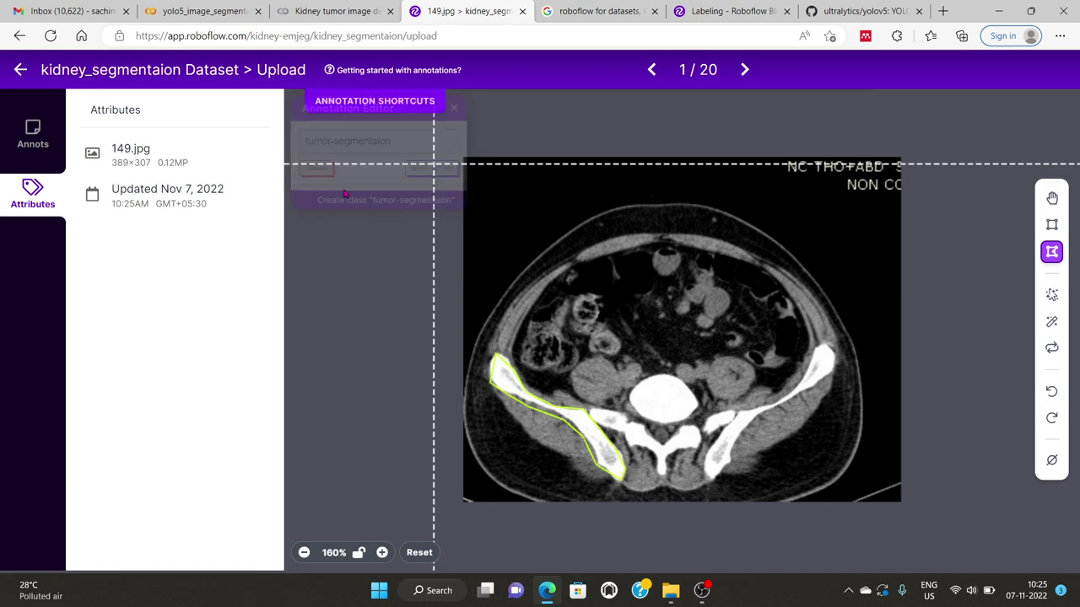
- Outline the lowest bright oval spot in 149 (2).jpg with a polygon, save it as class tumor-segmentaion, and advance to the following image
{"action": "left_click", "coordinate": [744, 69]}
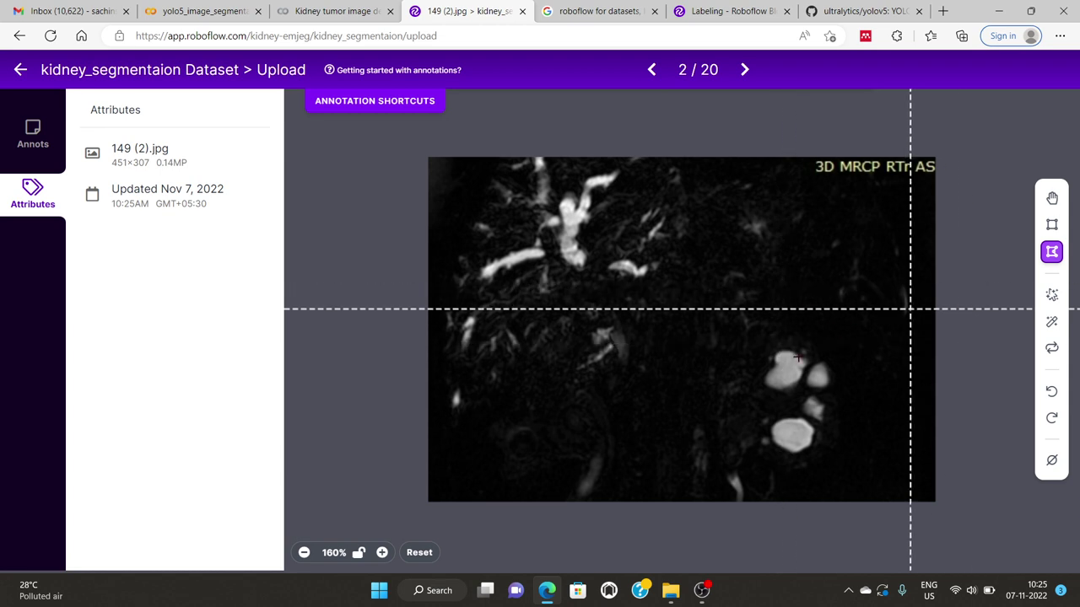
{"action": "left_click", "coordinate": [770, 415]}
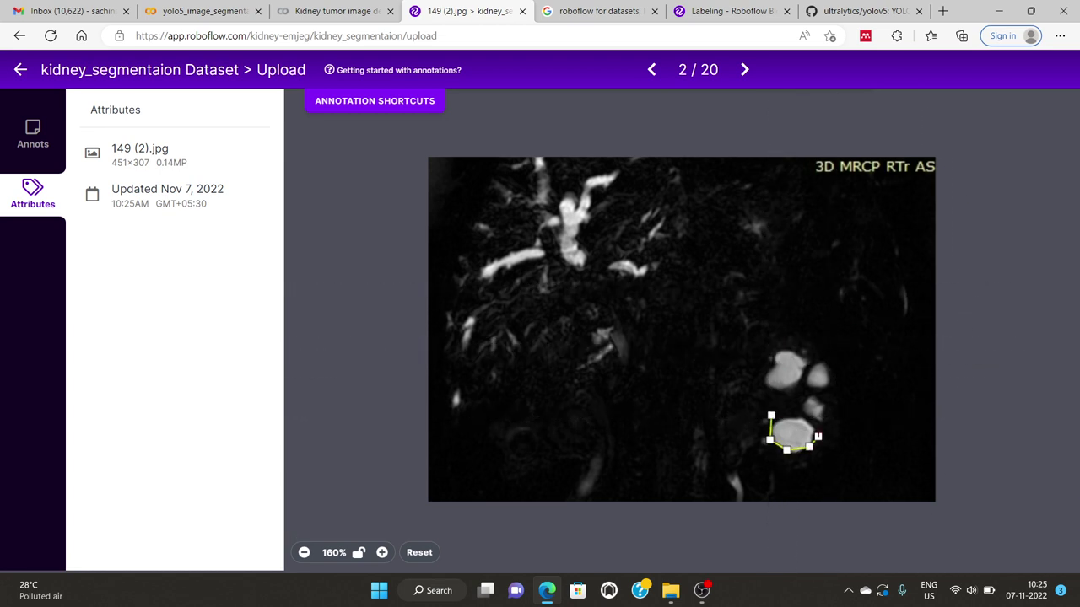
{"action": "left_click", "coordinate": [770, 415]}
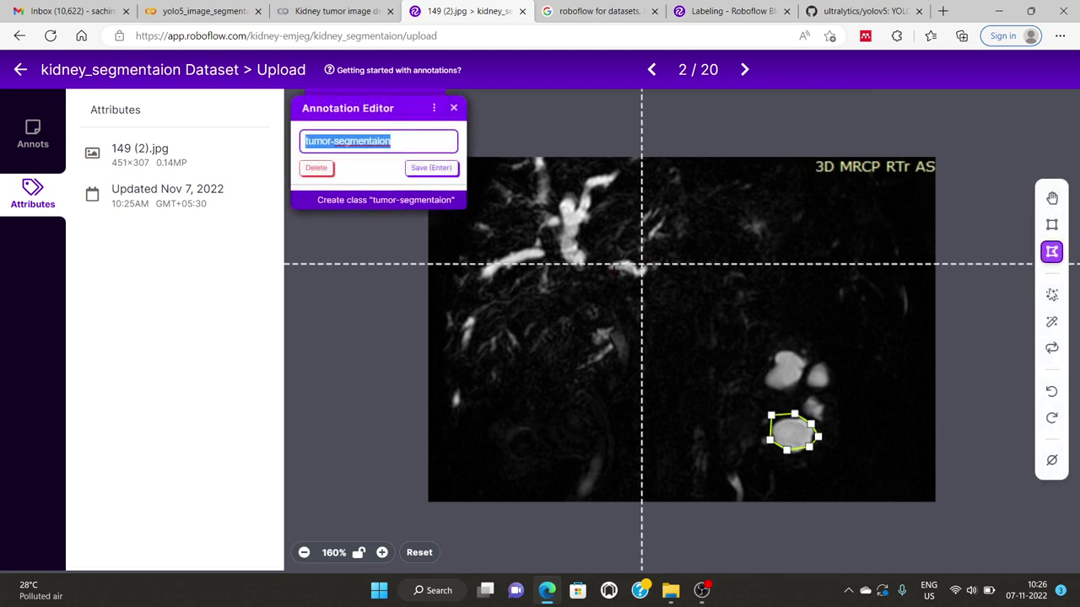
{"action": "left_click", "coordinate": [432, 169]}
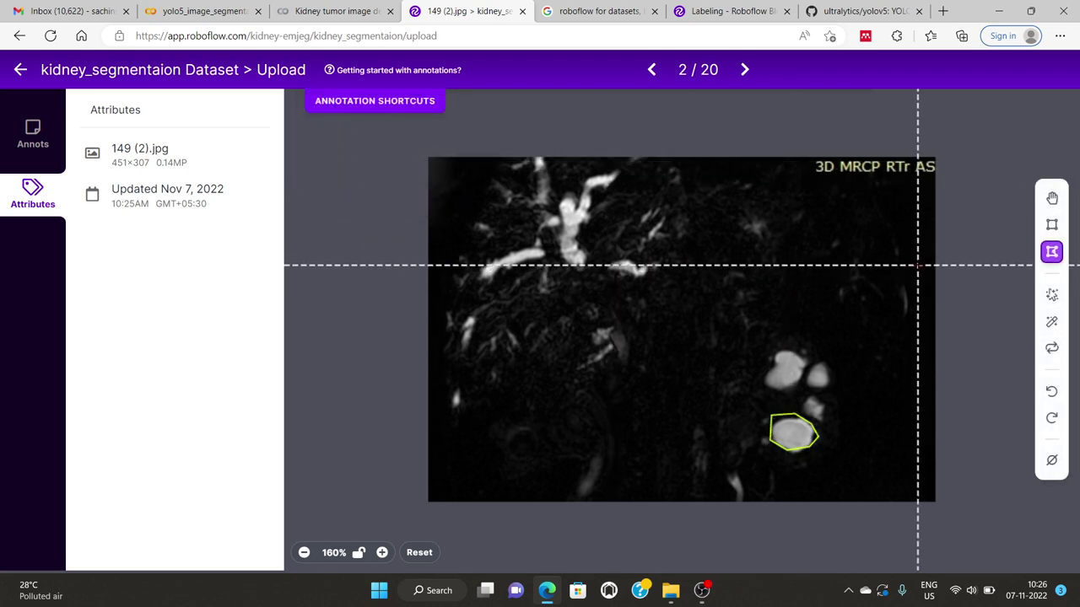
{"action": "left_click", "coordinate": [745, 70]}
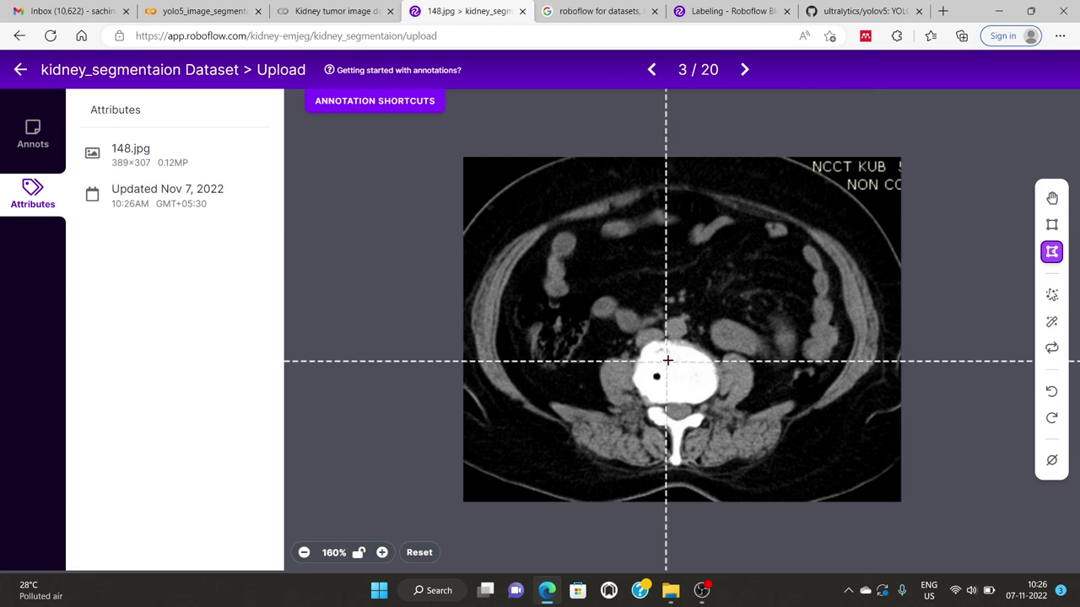
- Switch to the Kidney tumor image detection notebook in Colab and set its hardware accelerator to GPU
{"action": "left_click", "coordinate": [186, 15]}
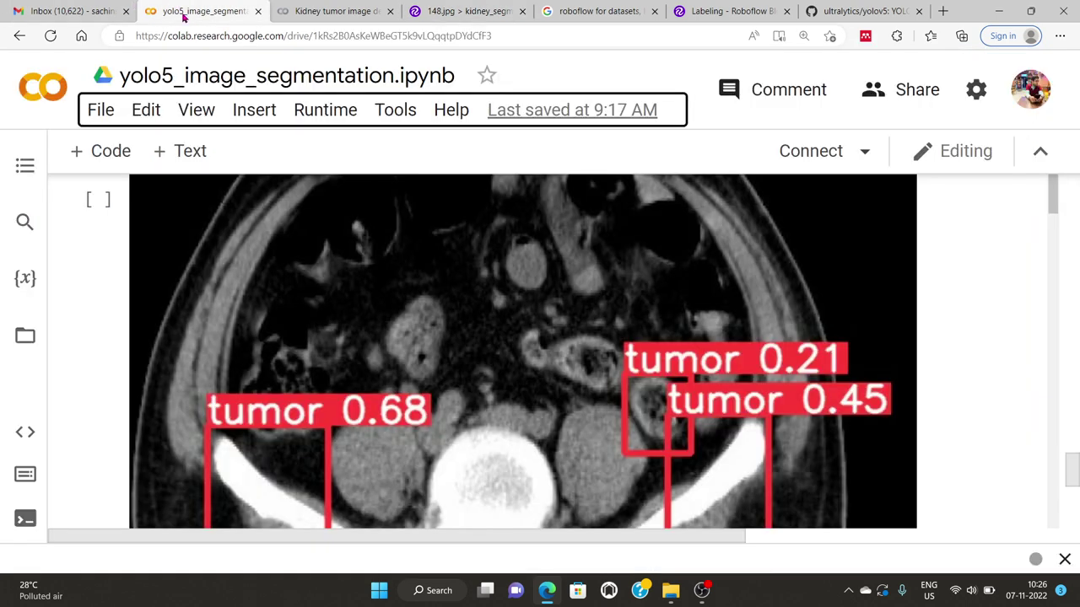
{"action": "left_click", "coordinate": [335, 15]}
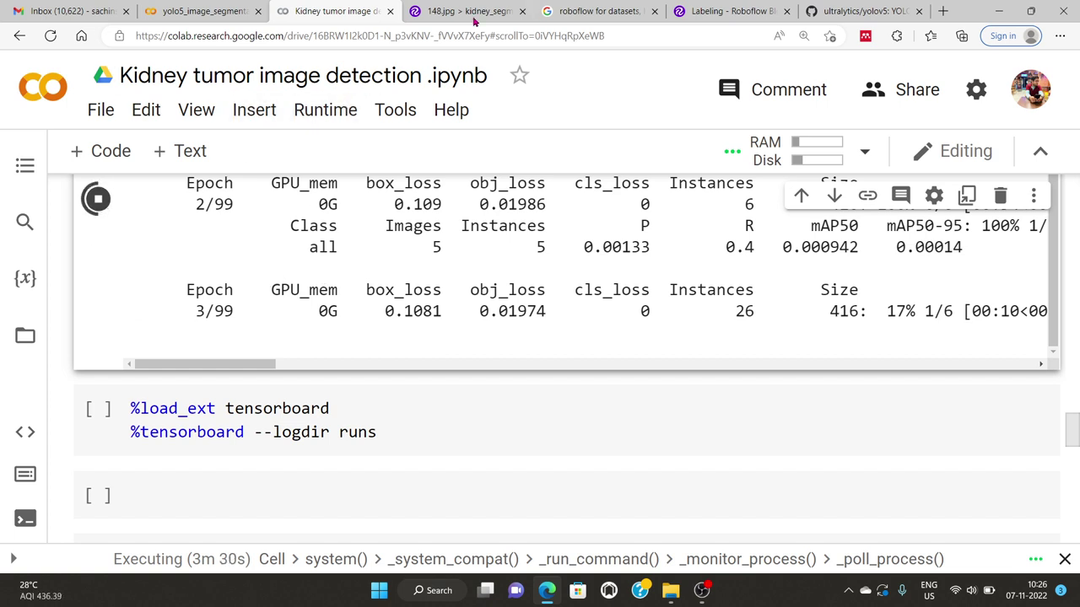
{"action": "left_click", "coordinate": [323, 113]}
{"action": "mouse_move", "coordinate": [256, 106]}
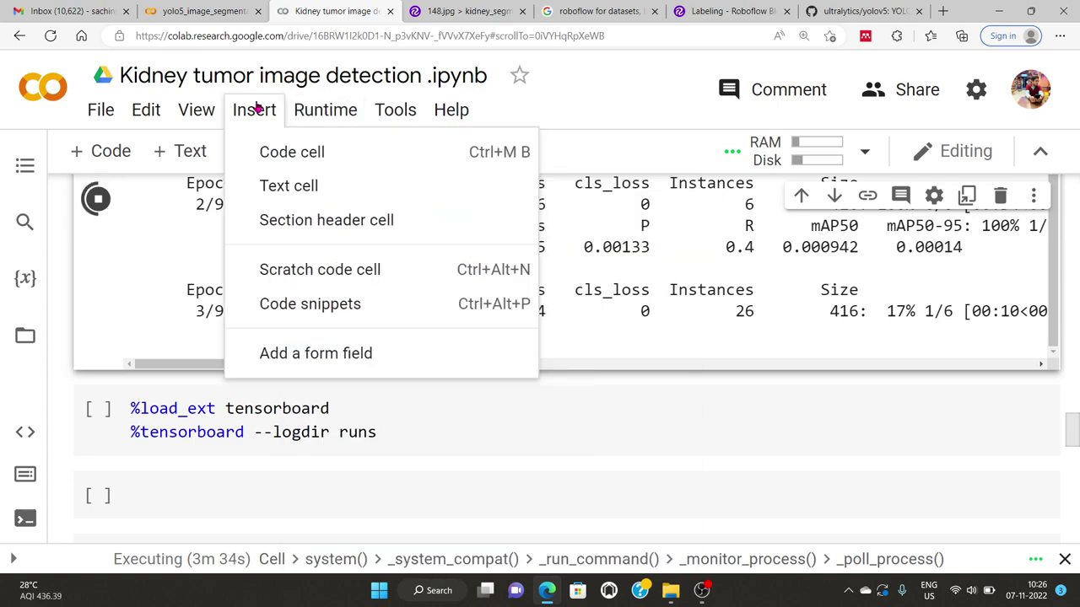
{"action": "mouse_move", "coordinate": [304, 109]}
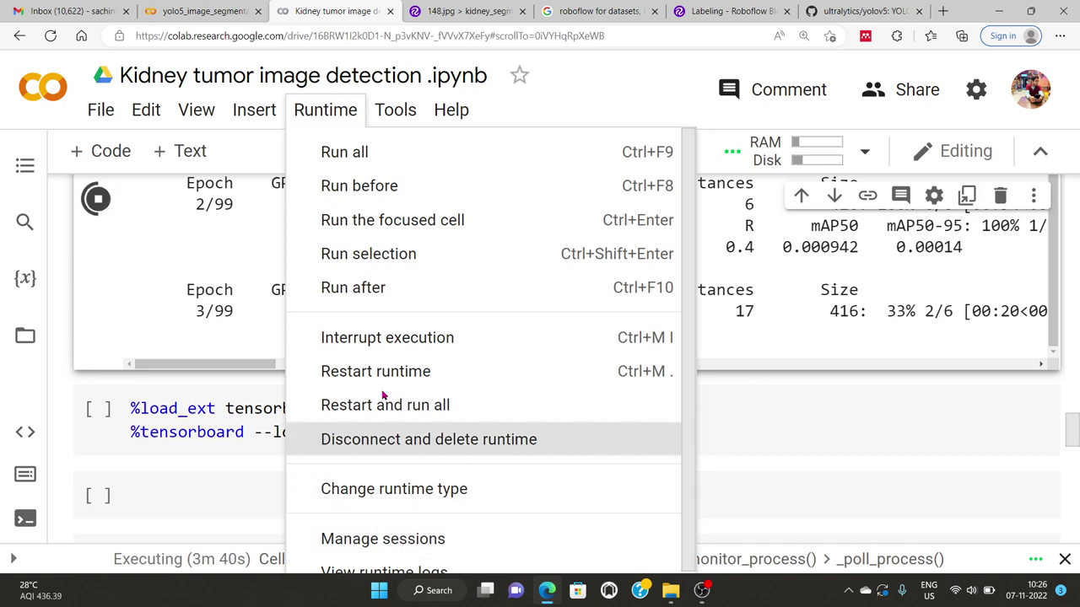
{"action": "left_click", "coordinate": [354, 491]}
{"action": "left_click", "coordinate": [477, 311]}
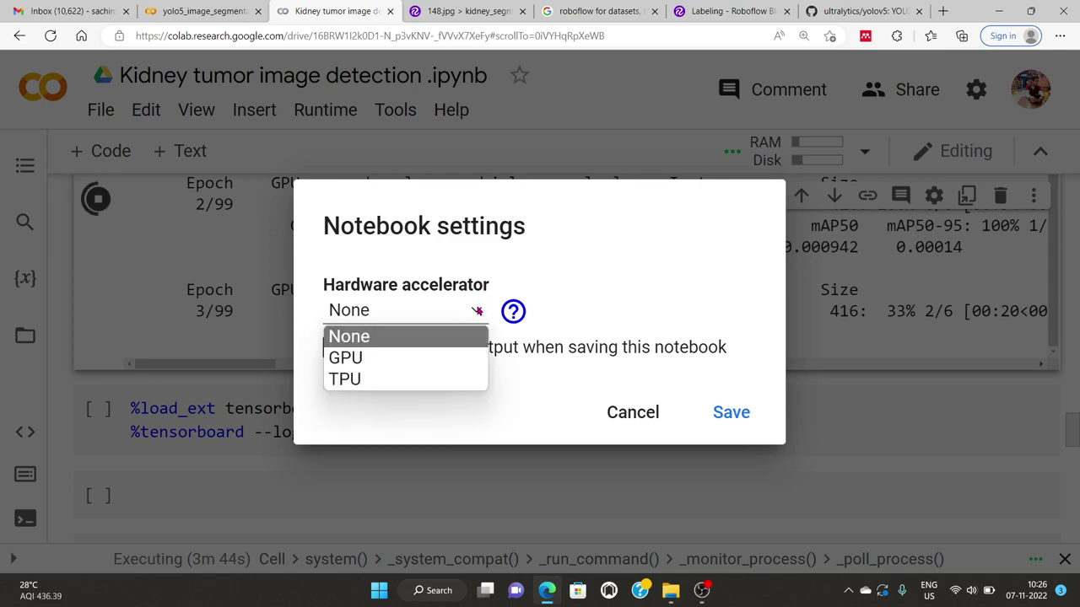
{"action": "left_click", "coordinate": [447, 355]}
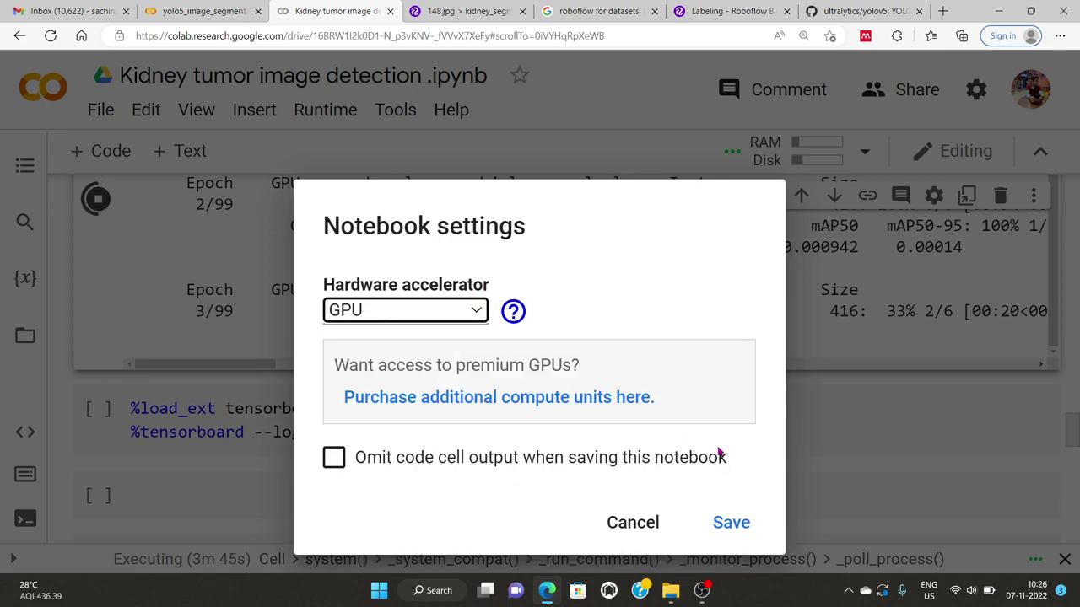
{"action": "left_click", "coordinate": [731, 523]}
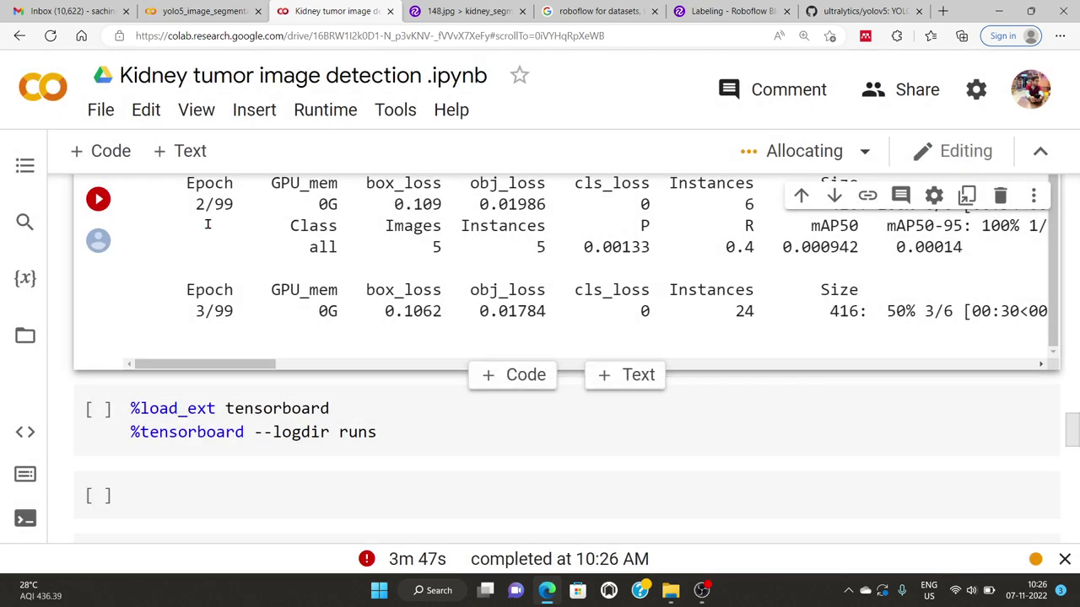
- Rerun the notebook's first cell to clone the ultralytics/yolov5 repository, and agree to terminate the previous runtime
{"action": "scroll", "coordinate": [215, 270], "scroll_direction": "up", "scroll_amount": 3}
{"action": "scroll", "coordinate": [215, 270], "scroll_direction": "up", "scroll_amount": 10}
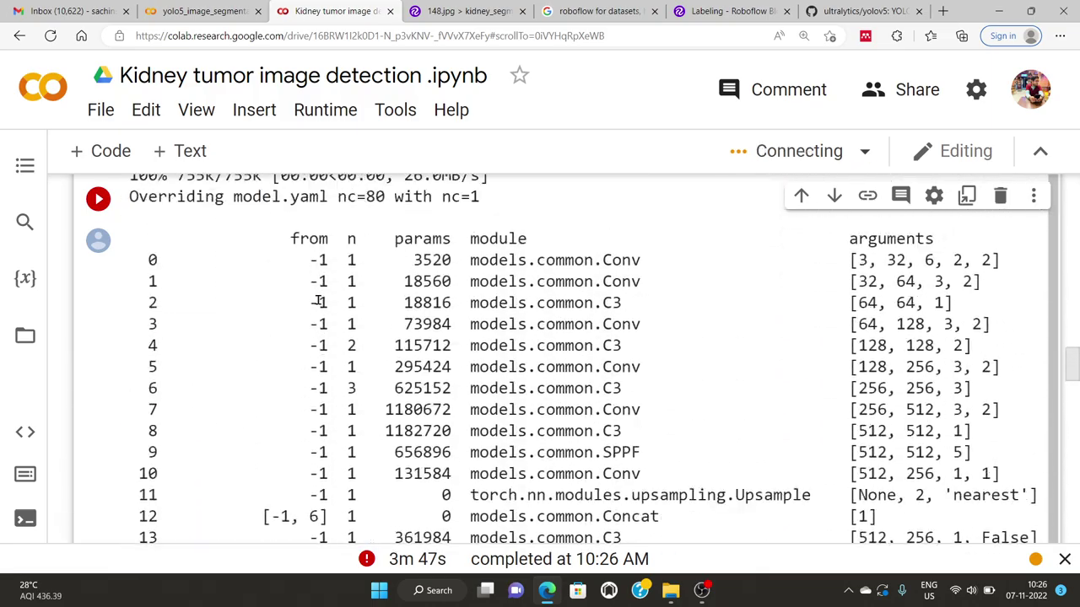
{"action": "scroll", "coordinate": [321, 303], "scroll_direction": "up", "scroll_amount": 15}
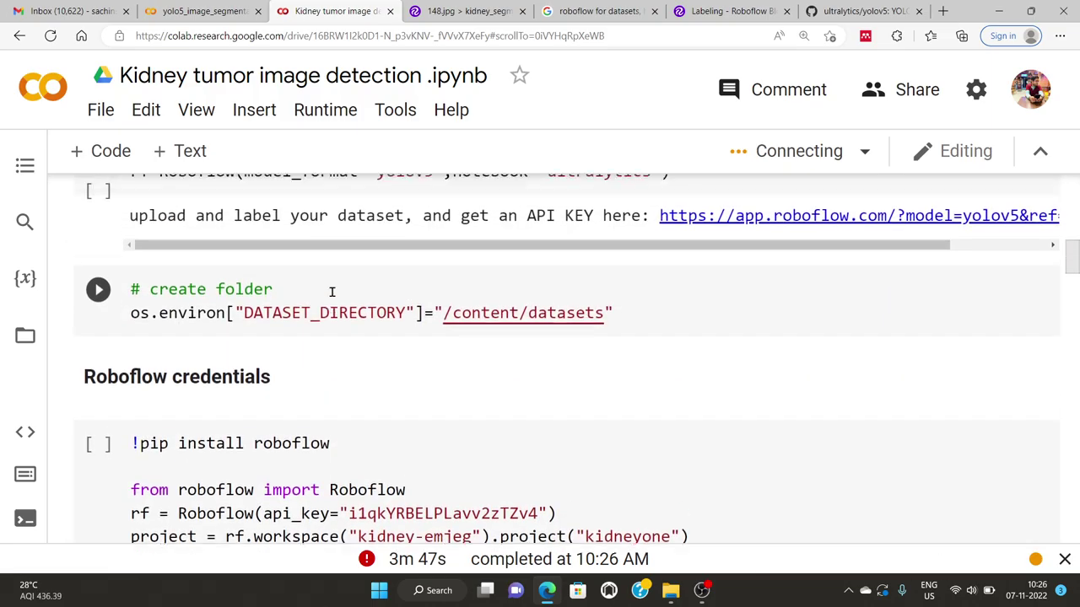
{"action": "scroll", "coordinate": [291, 287], "scroll_direction": "up", "scroll_amount": 3}
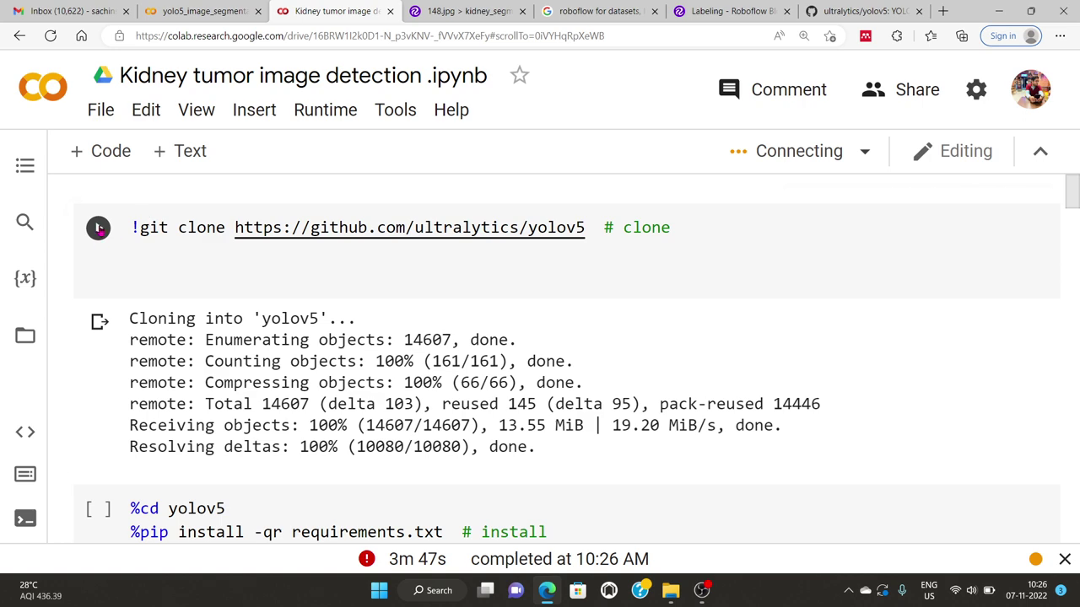
{"action": "left_click", "coordinate": [98, 228]}
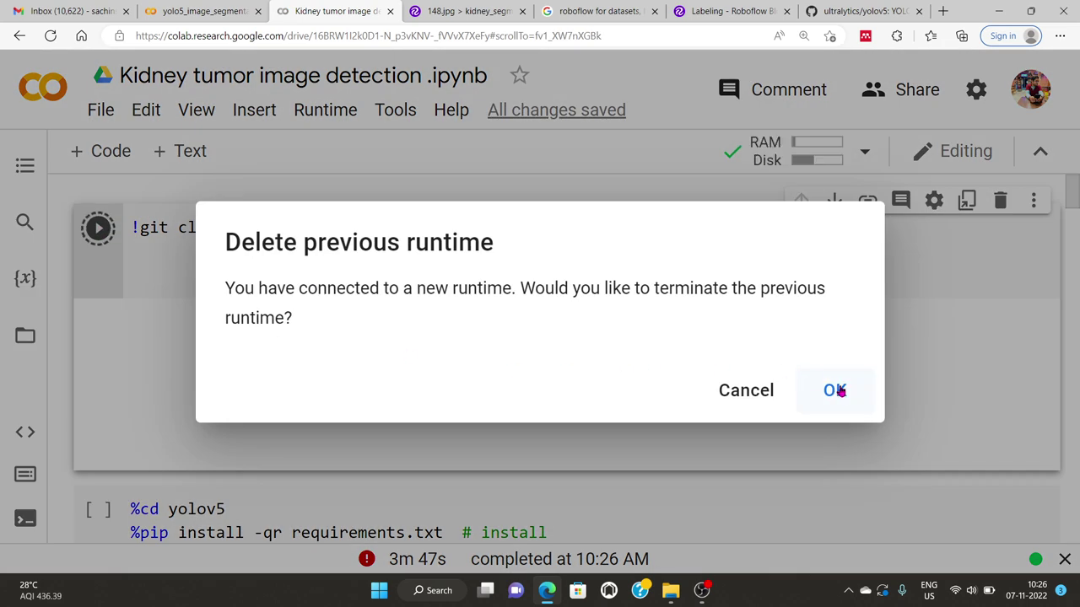
{"action": "left_click", "coordinate": [835, 390]}
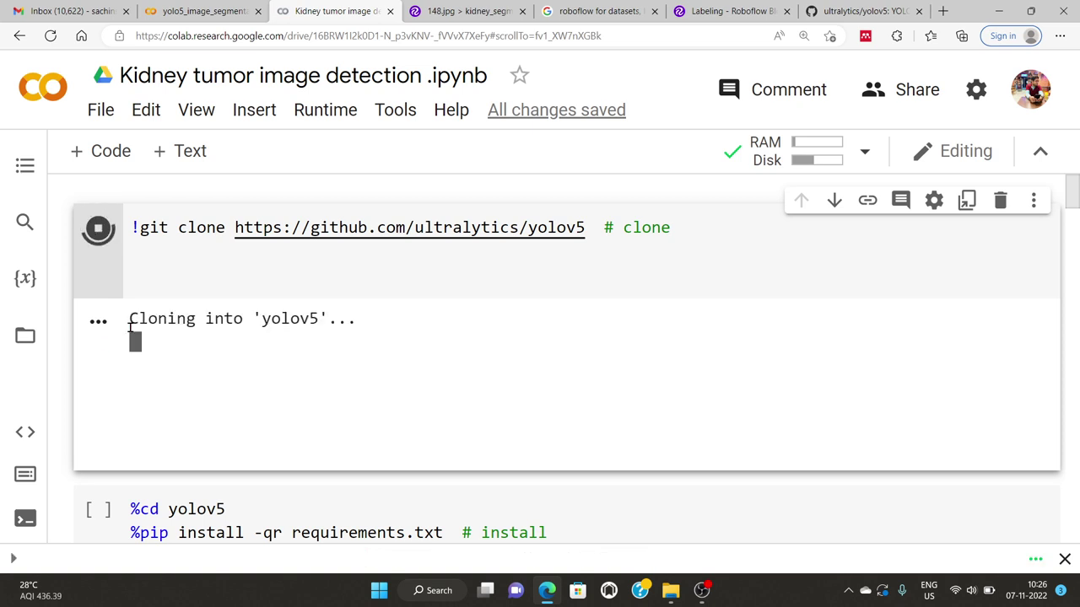
- Run the cell installing the YOLOv5 requirements and roboflow, queue the torch and os import cell, and follow the installation output
{"action": "scroll", "coordinate": [118, 345], "scroll_direction": "down", "scroll_amount": 2}
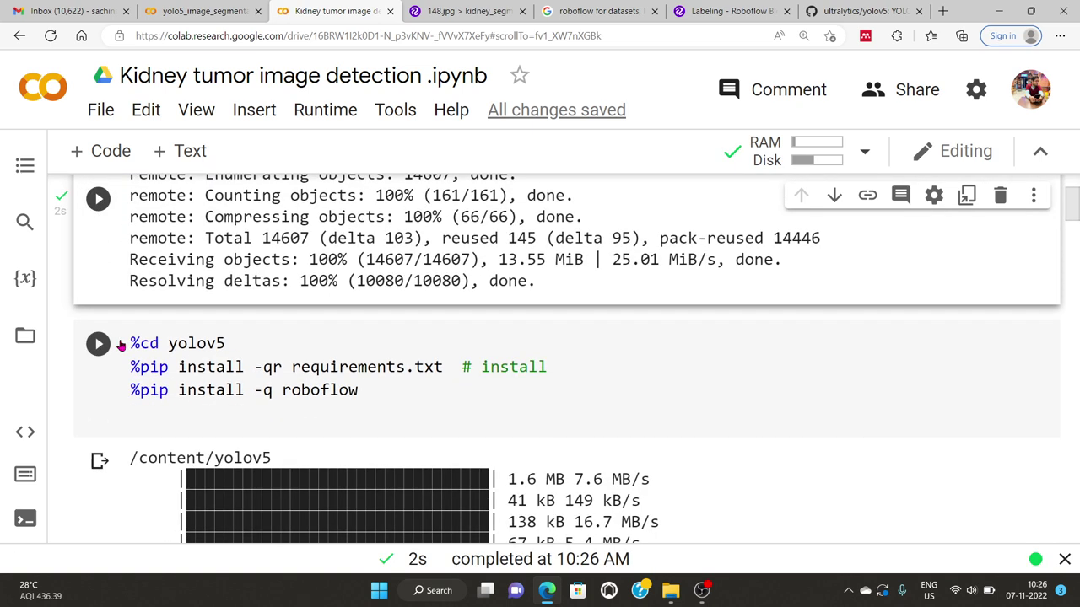
{"action": "left_click", "coordinate": [97, 342]}
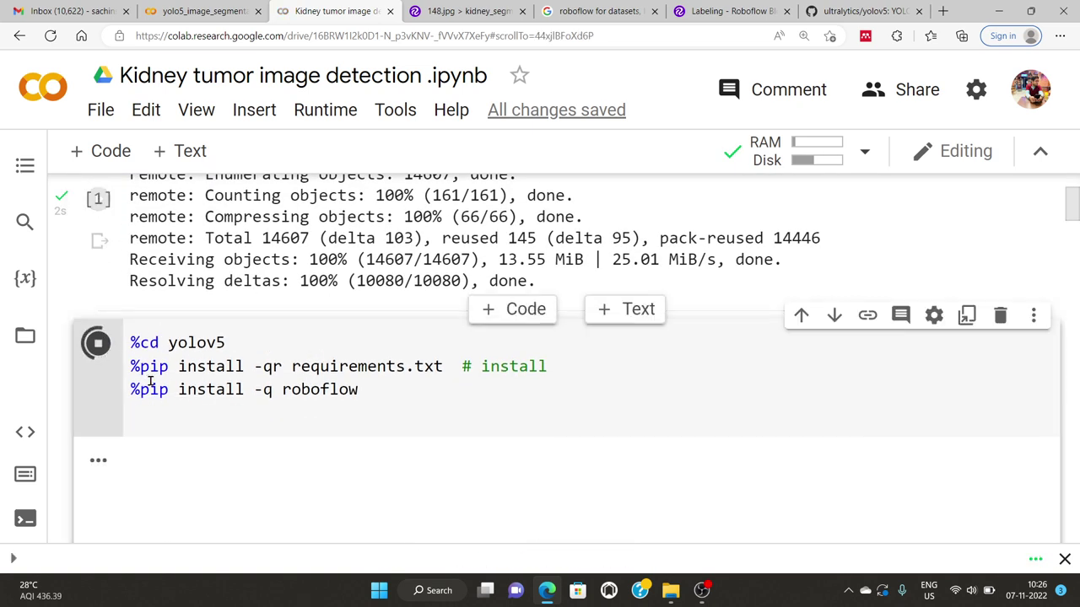
{"action": "scroll", "coordinate": [111, 363], "scroll_direction": "down", "scroll_amount": 2}
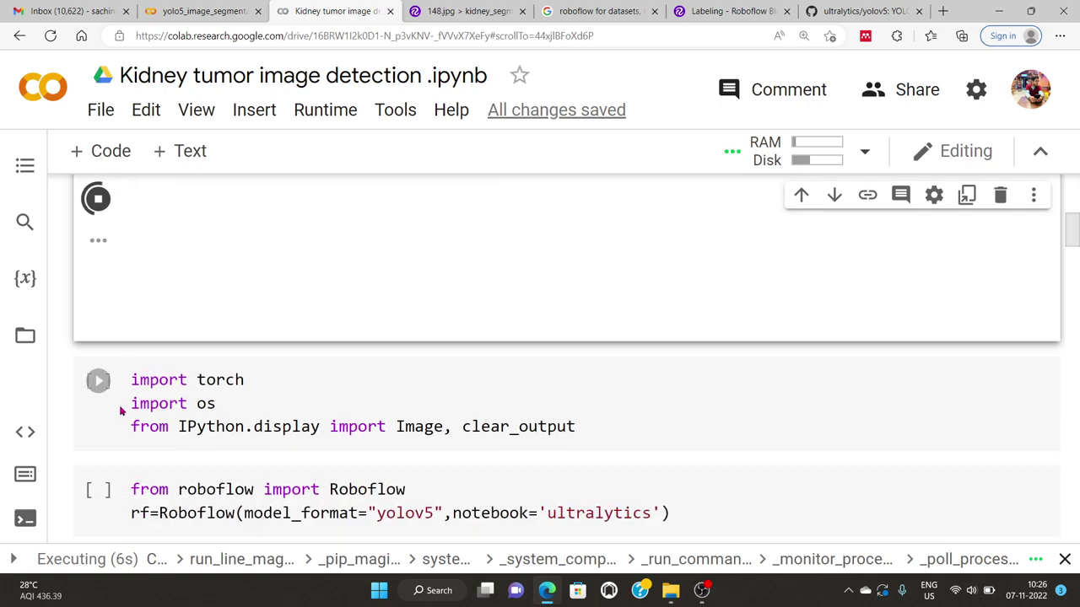
{"action": "left_click", "coordinate": [98, 381]}
{"action": "scroll", "coordinate": [99, 387], "scroll_direction": "down", "scroll_amount": 2}
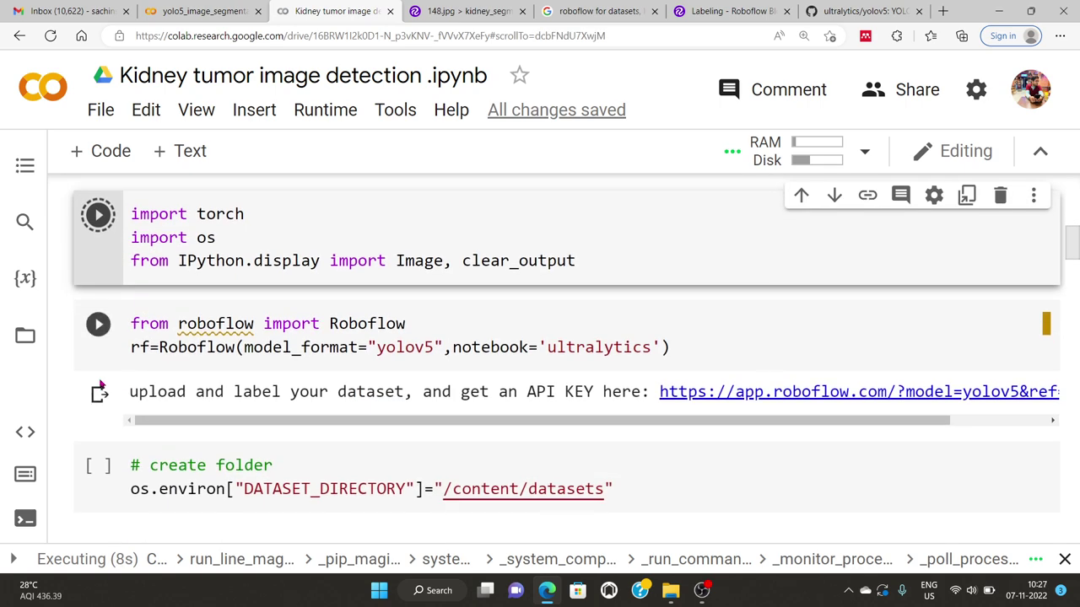
{"action": "scroll", "coordinate": [178, 354], "scroll_direction": "up", "scroll_amount": 8}
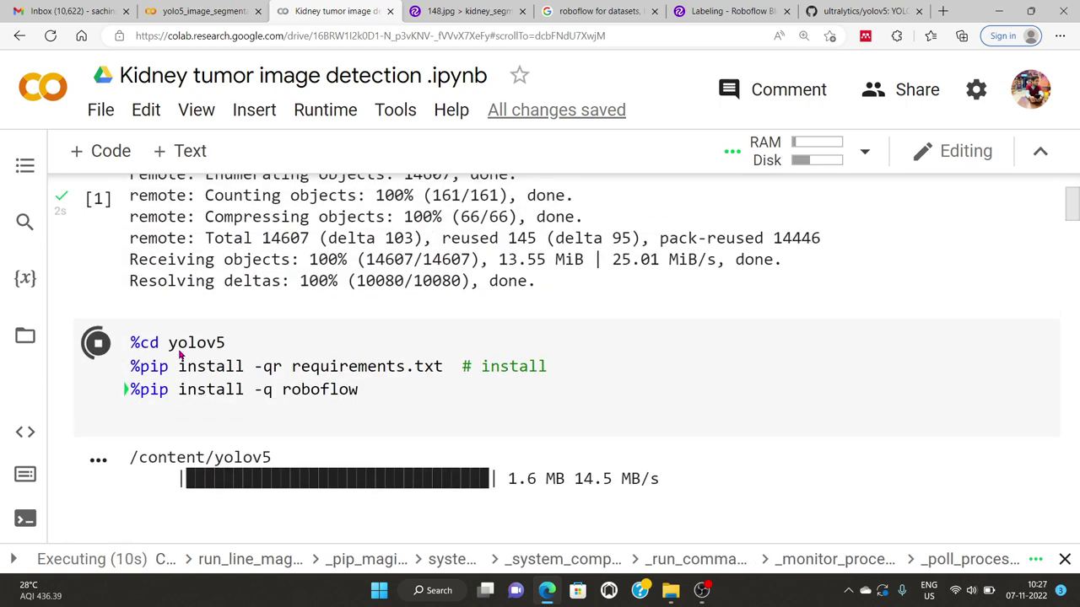
{"action": "scroll", "coordinate": [164, 344], "scroll_direction": "down", "scroll_amount": 3}
{"action": "scroll", "coordinate": [166, 348], "scroll_direction": "down", "scroll_amount": 1}
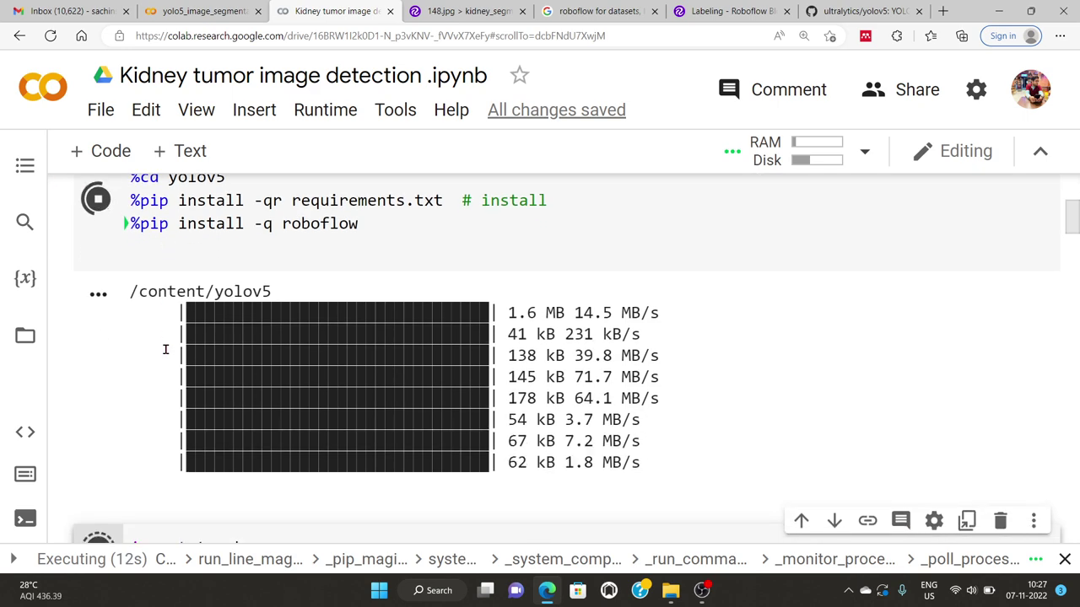
{"action": "scroll", "coordinate": [138, 393], "scroll_direction": "down", "scroll_amount": 2}
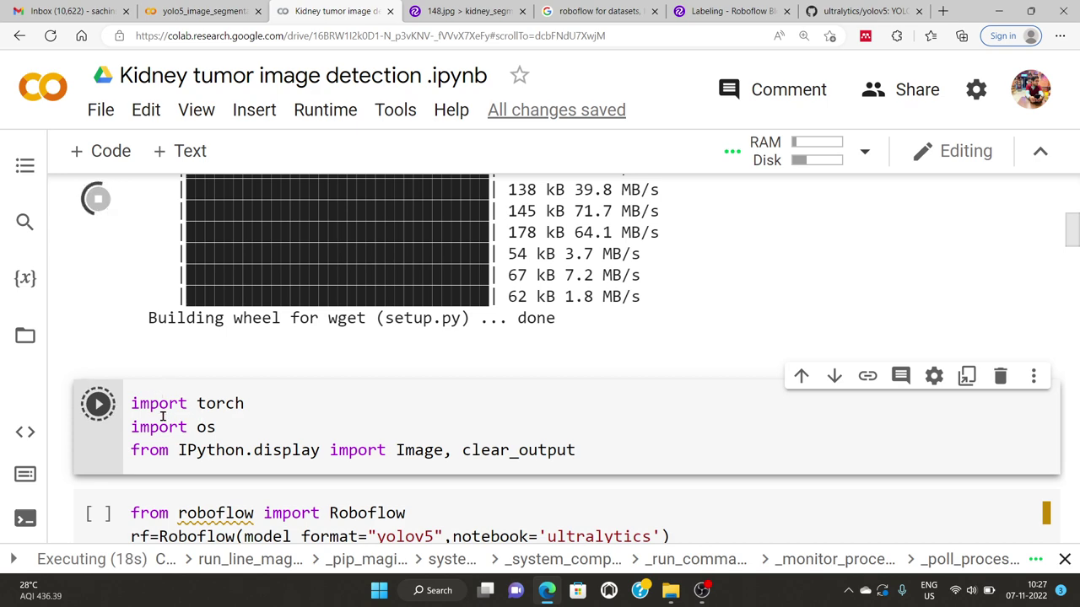
{"action": "scroll", "coordinate": [192, 403], "scroll_direction": "down", "scroll_amount": 1}
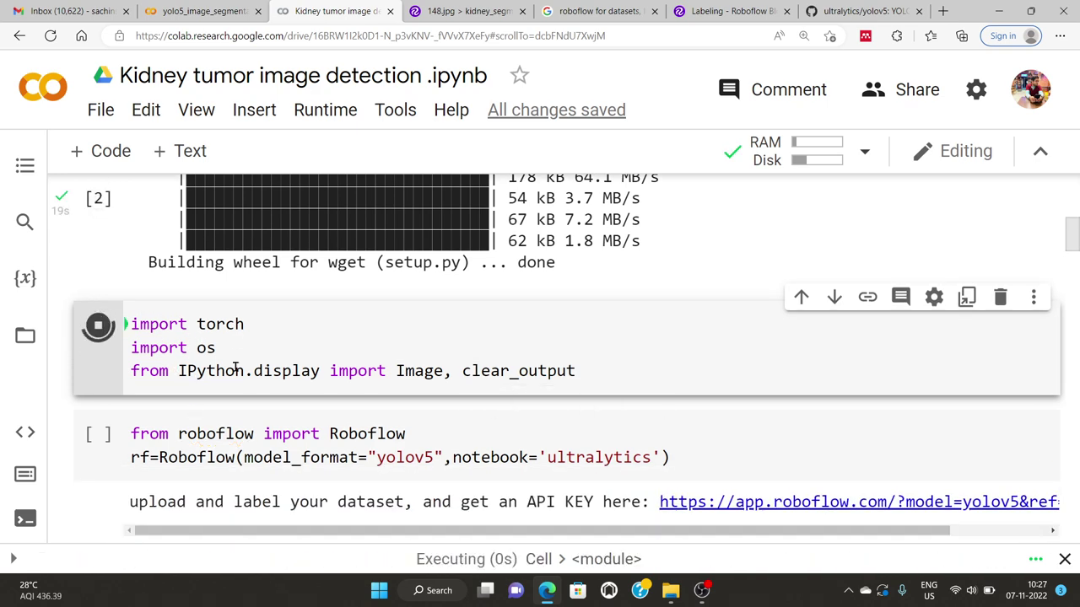
- Run the Roboflow import cell with model format yolov5 and the cell setting DATASET_DIRECTORY to /content/datasets
{"action": "scroll", "coordinate": [131, 369], "scroll_direction": "down", "scroll_amount": 2}
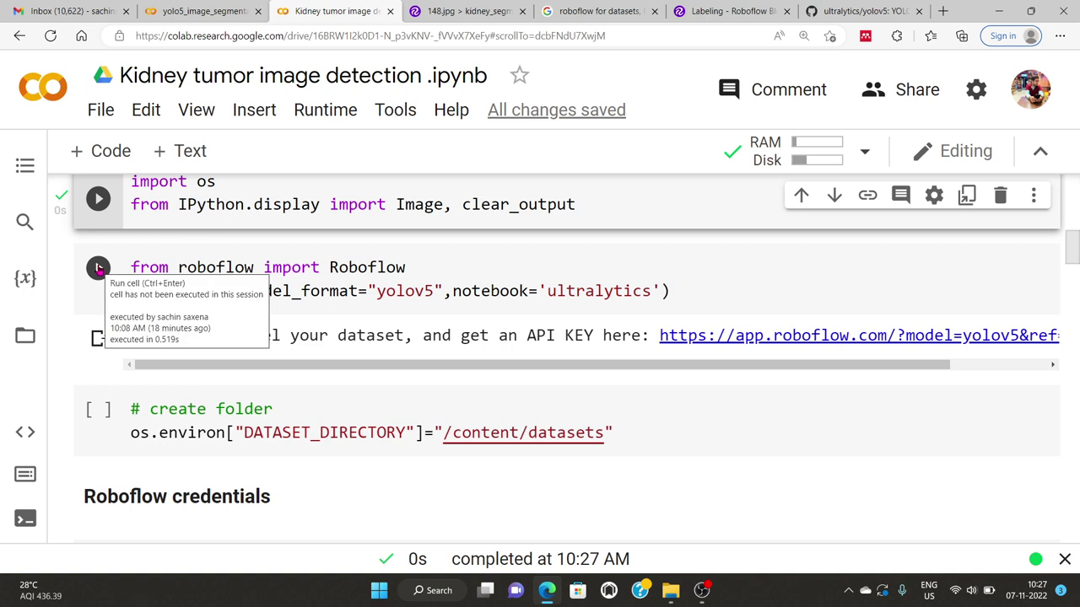
{"action": "left_click", "coordinate": [98, 268]}
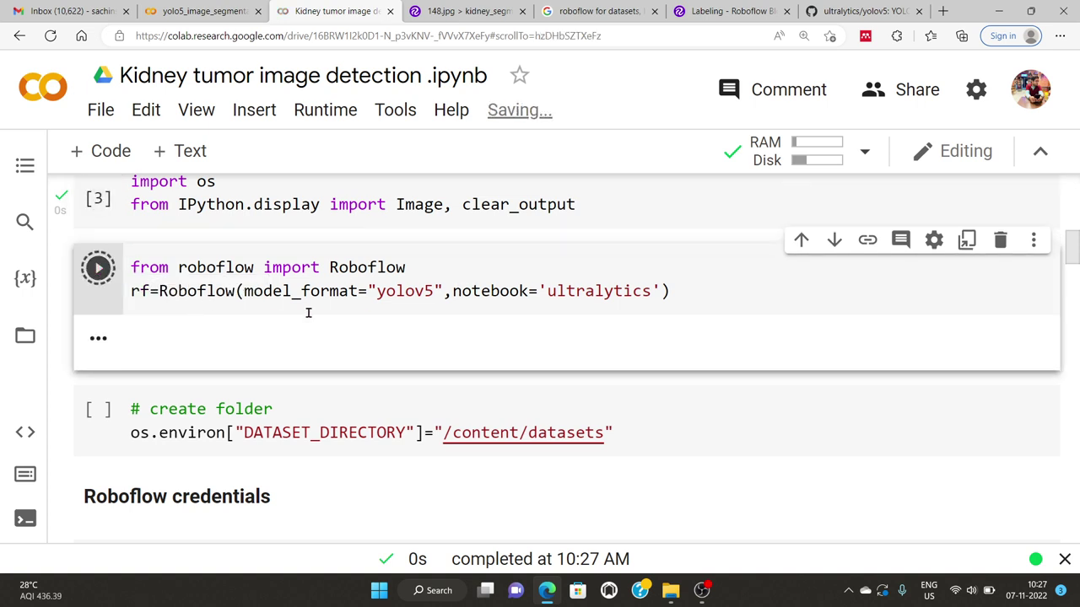
{"action": "scroll", "coordinate": [204, 288], "scroll_direction": "down", "scroll_amount": 1}
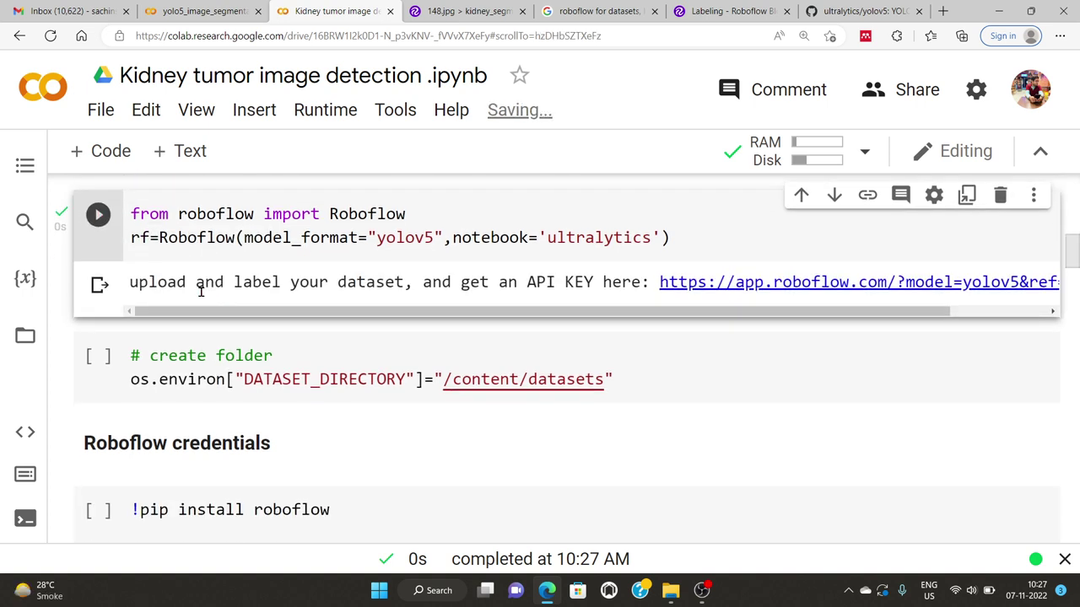
{"action": "left_click", "coordinate": [98, 354]}
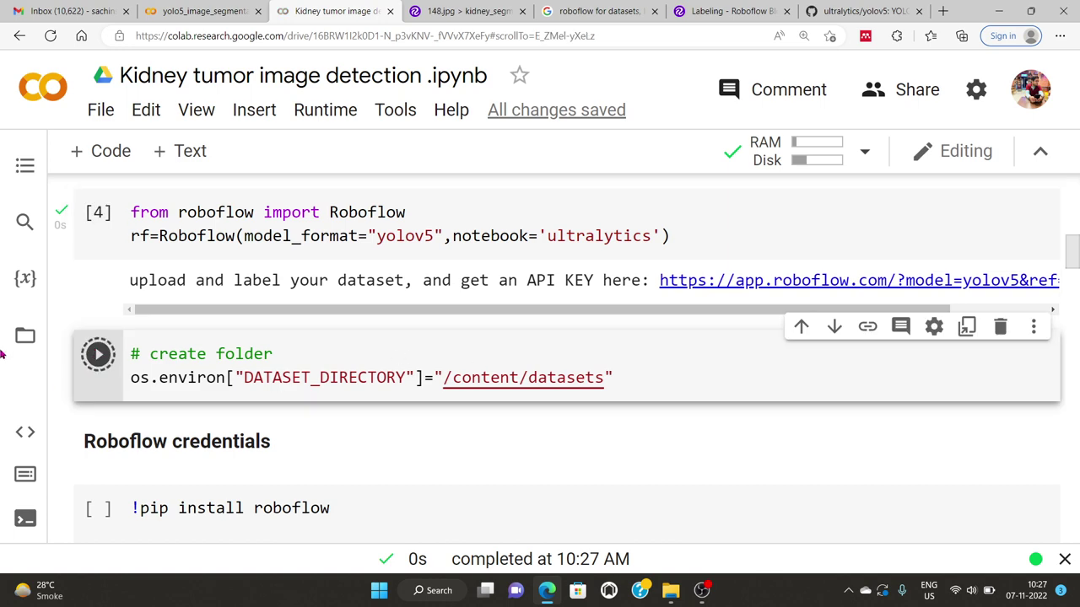
- Run the Roboflow credentials cell to download version 3 of the kidneyone dataset in yolov5 format
{"action": "scroll", "coordinate": [41, 344], "scroll_direction": "down", "scroll_amount": 2}
{"action": "left_click", "coordinate": [98, 395]}
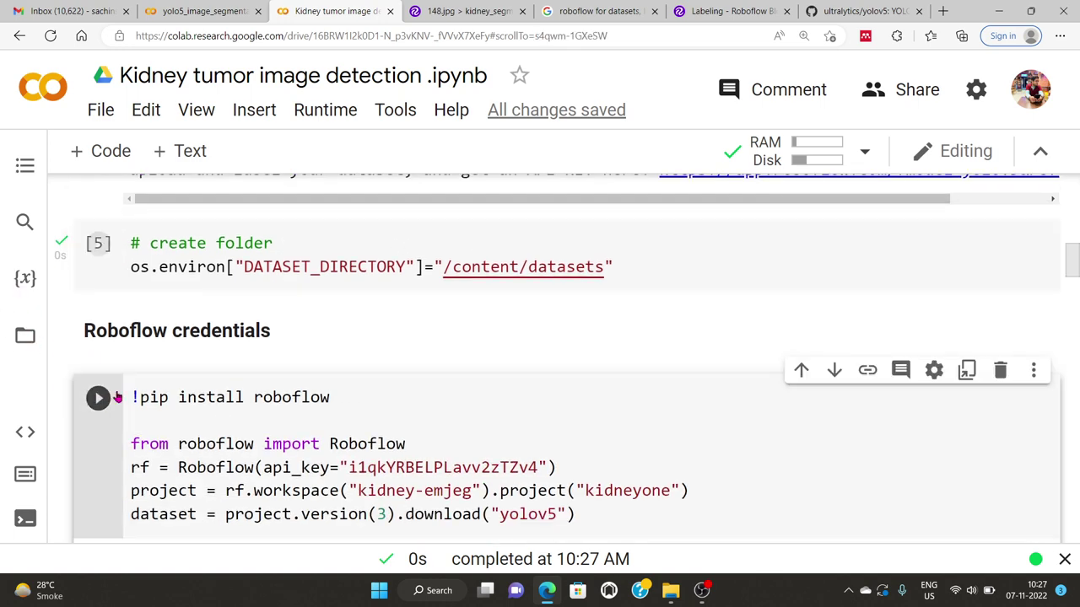
{"action": "scroll", "coordinate": [381, 239], "scroll_direction": "down", "scroll_amount": 1}
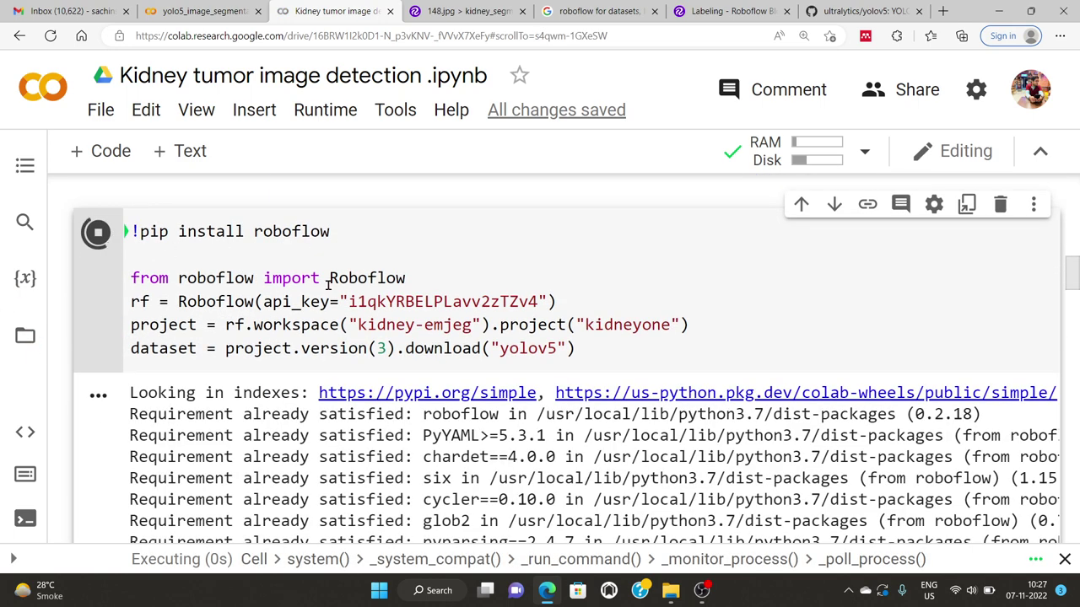
- Start the YOLOv5 training cell with image size 416 and 100 epochs, and check its training output
{"action": "scroll", "coordinate": [93, 379], "scroll_direction": "down", "scroll_amount": 3}
{"action": "scroll", "coordinate": [101, 378], "scroll_direction": "down", "scroll_amount": 5}
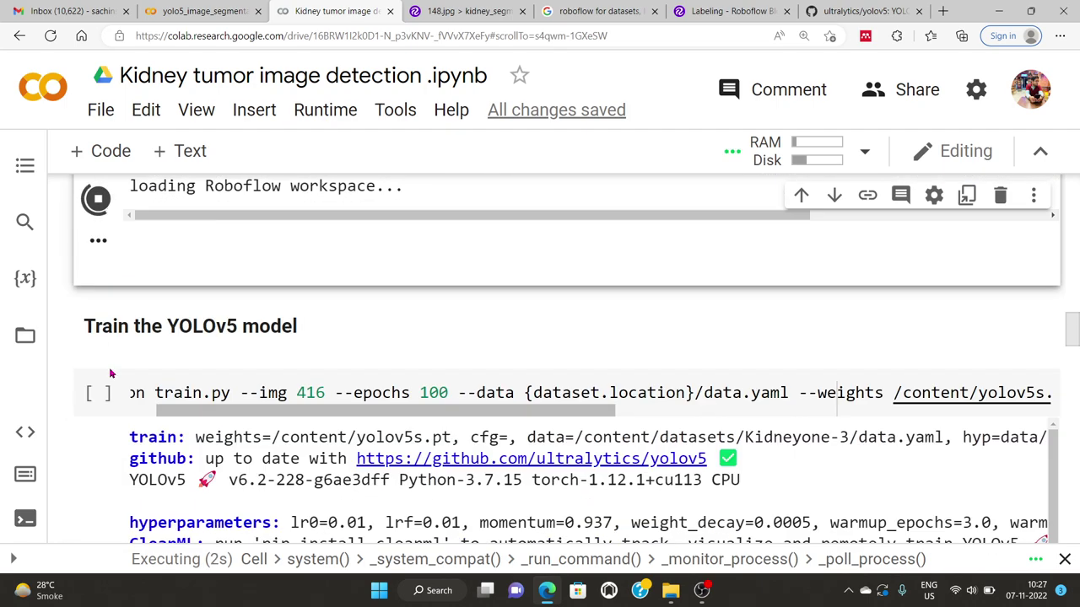
{"action": "left_click", "coordinate": [98, 395]}
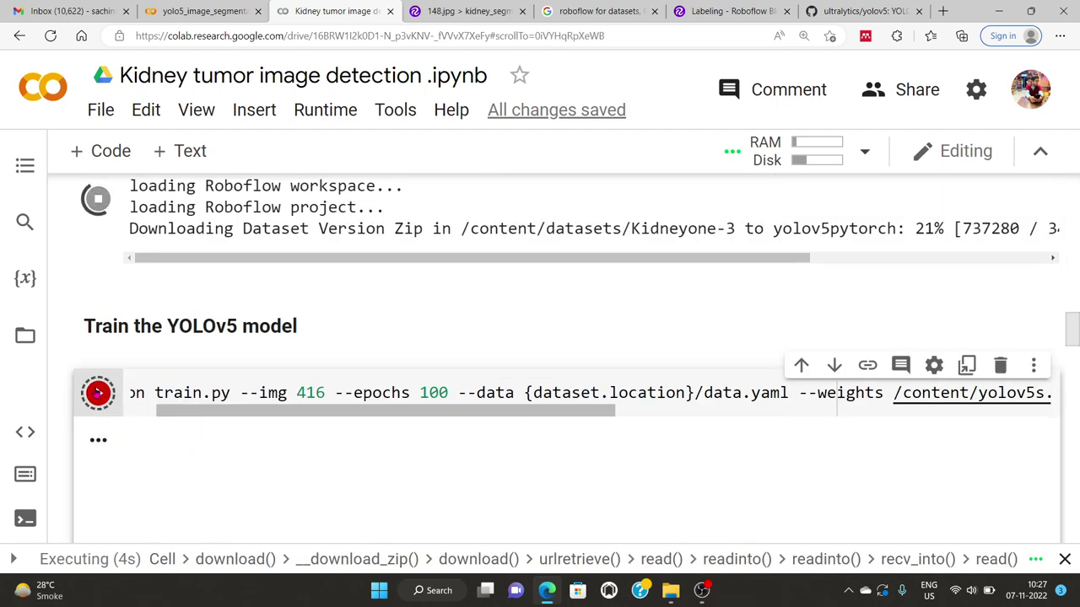
{"action": "scroll", "coordinate": [135, 355], "scroll_direction": "down", "scroll_amount": 2}
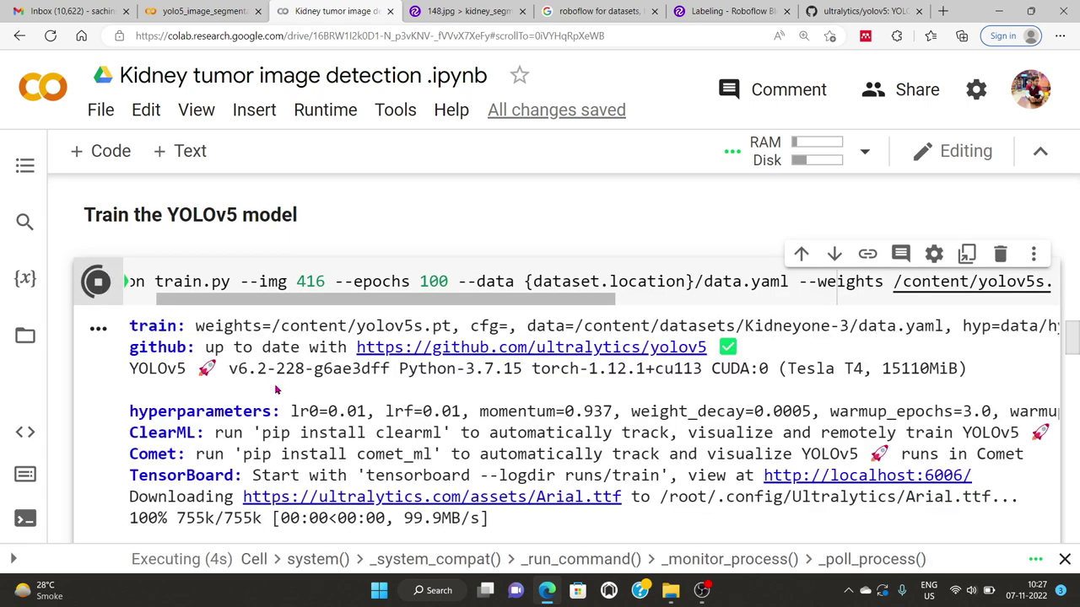
{"action": "scroll", "coordinate": [241, 363], "scroll_direction": "down", "scroll_amount": 5}
{"action": "scroll", "coordinate": [241, 368], "scroll_direction": "down", "scroll_amount": 6}
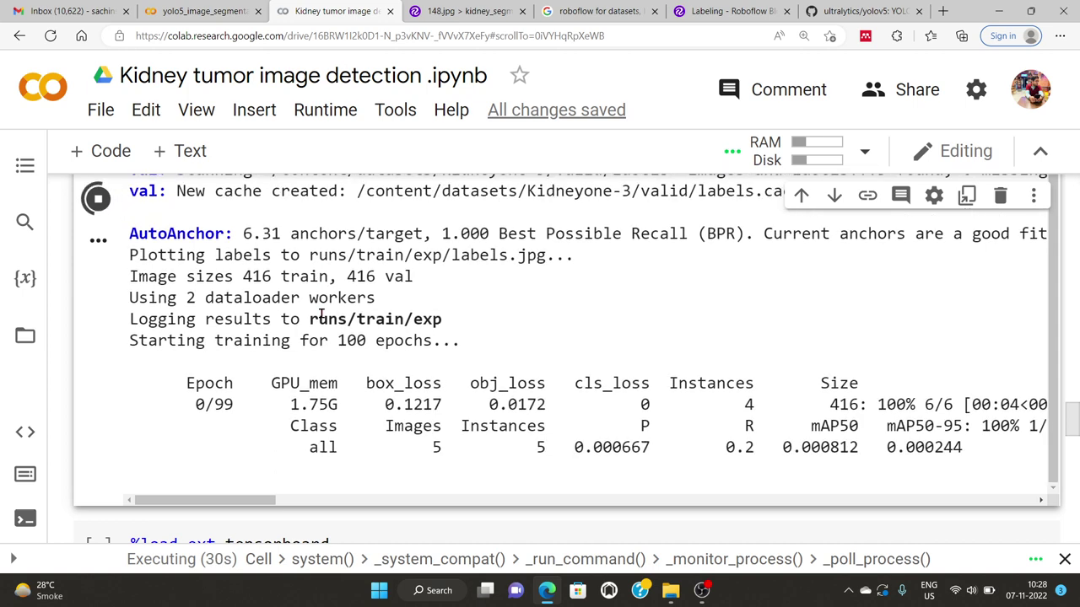
- Switch to the Roboflow annotation page and outline the small grey spot at the upper right of 148.jpg as a tumor-segmentaion polygon
{"action": "scroll", "coordinate": [321, 314], "scroll_direction": "down", "scroll_amount": 1}
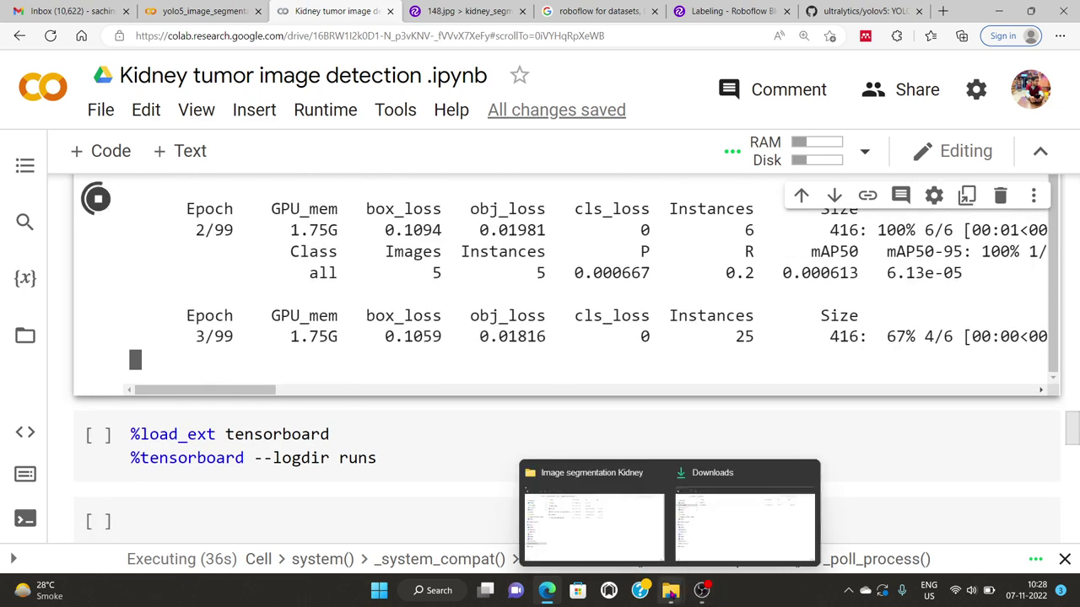
{"action": "left_click", "coordinate": [438, 17]}
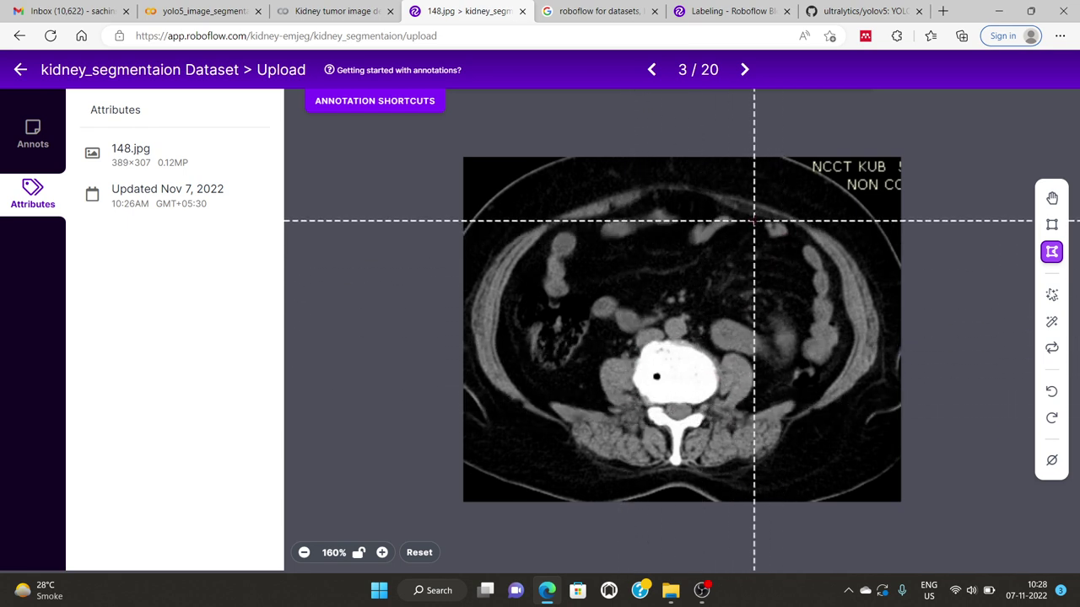
{"action": "left_click", "coordinate": [777, 238]}
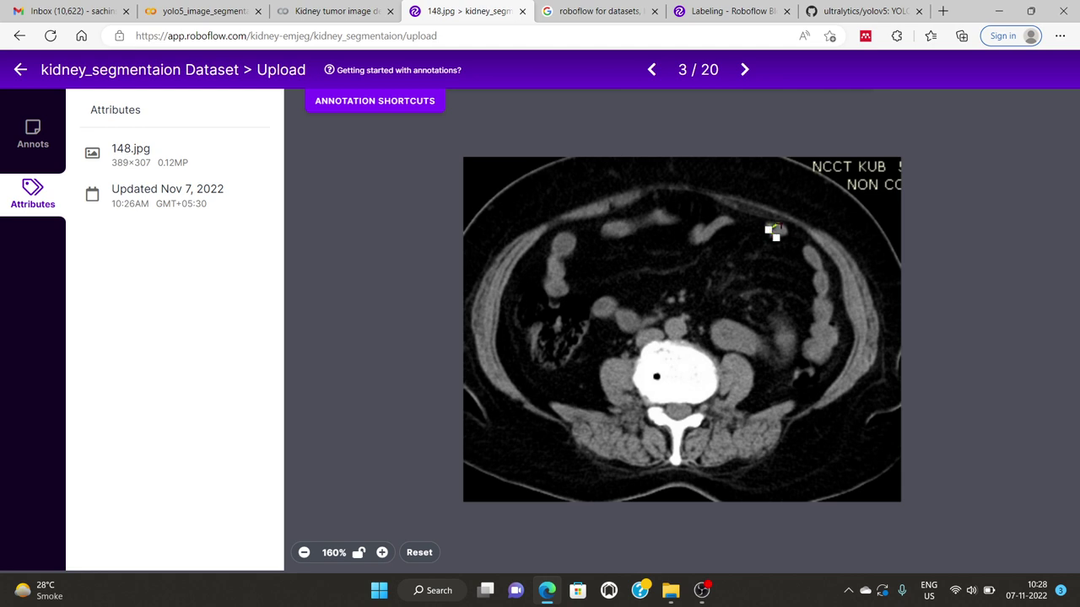
{"action": "left_click", "coordinate": [778, 230]}
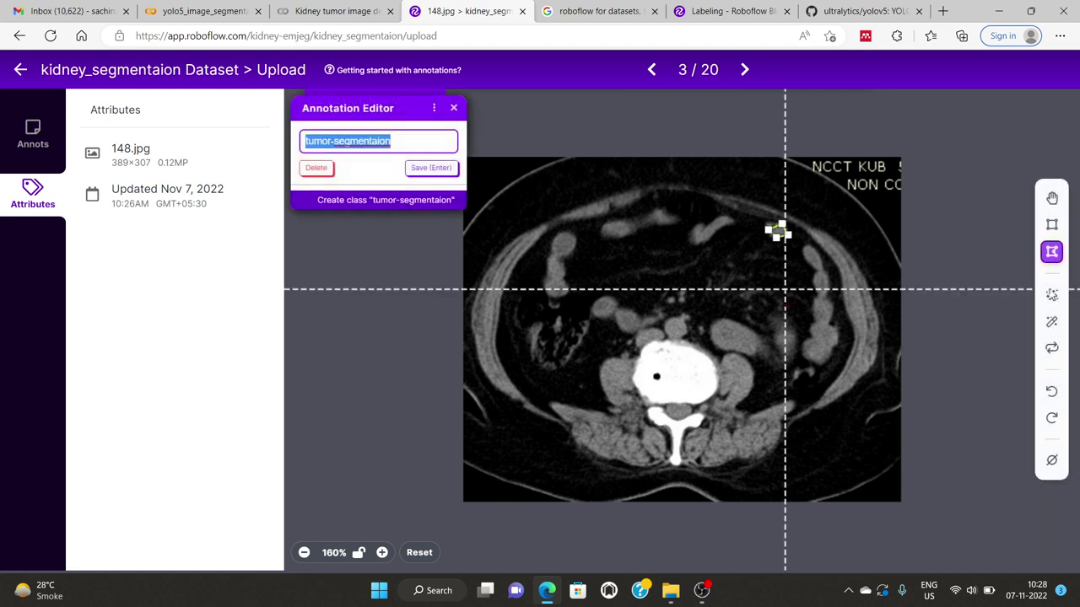
{"action": "left_click", "coordinate": [426, 167]}
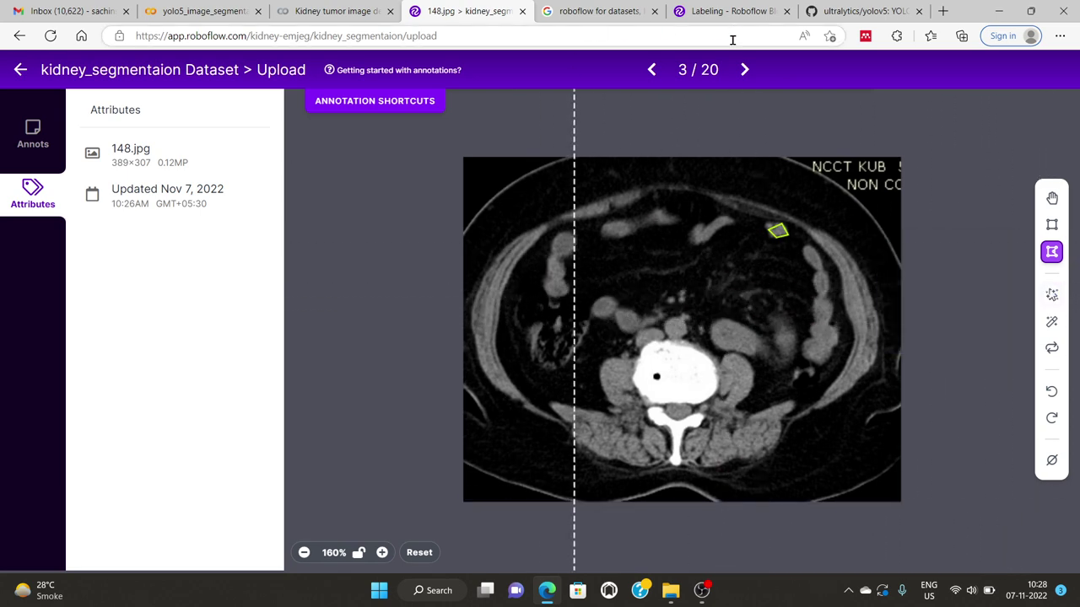
- Go to image 148 (2).jpg and outline the elongated bright area at the upper centre as a tumor-segmentaion polygon
{"action": "left_click", "coordinate": [745, 70]}
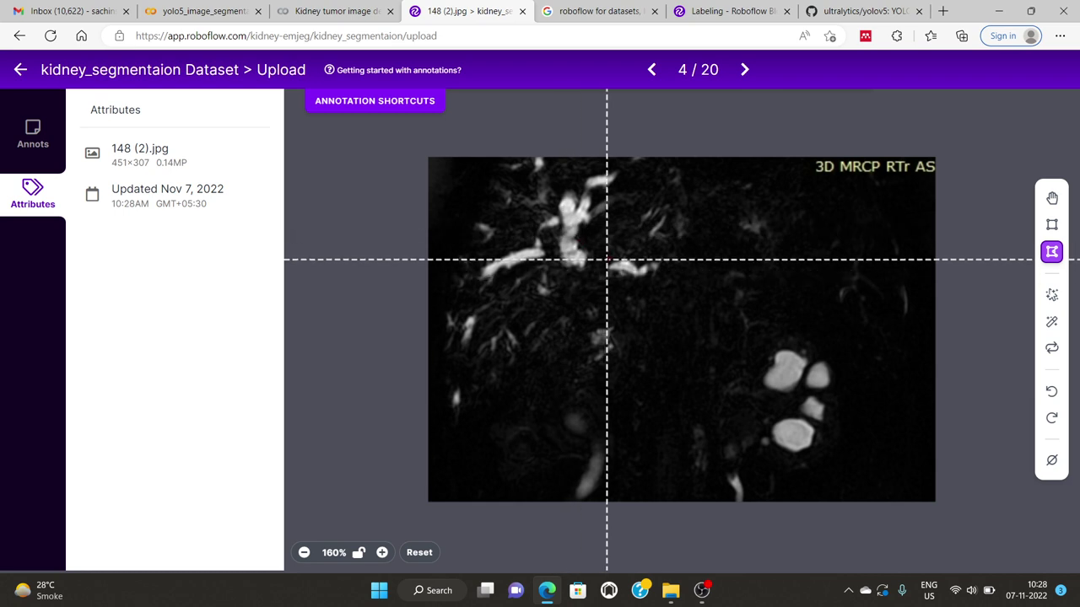
{"action": "left_click", "coordinate": [608, 257]}
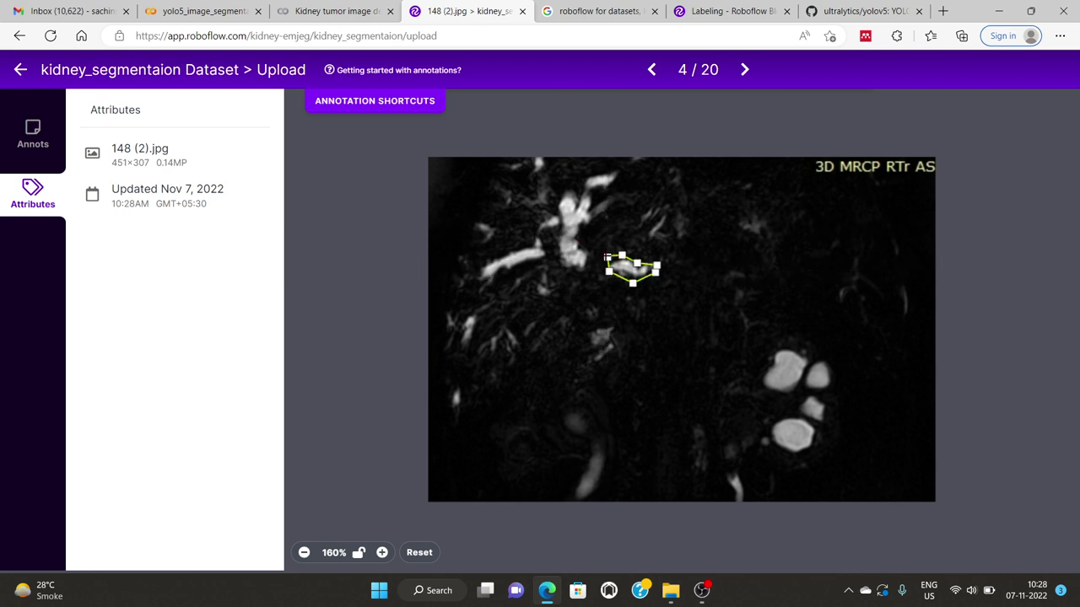
{"action": "left_click", "coordinate": [607, 257]}
{"action": "left_click", "coordinate": [431, 169]}
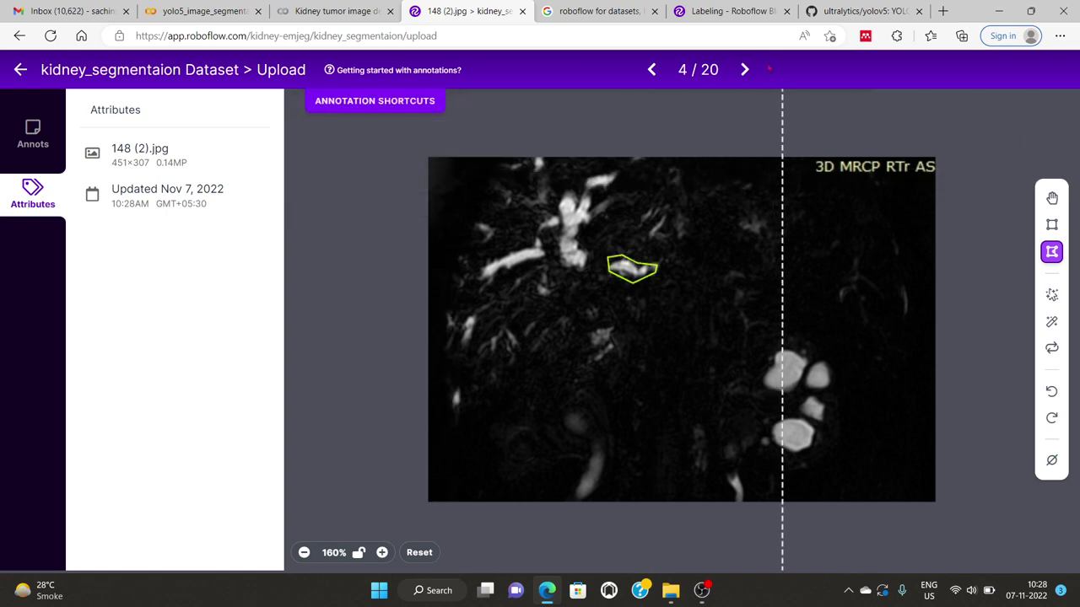
- Go to image 147.jpg and outline the uppermost bright white spot along the scan's right edge as a tumor-segmentaion polygon
{"action": "left_click", "coordinate": [744, 69]}
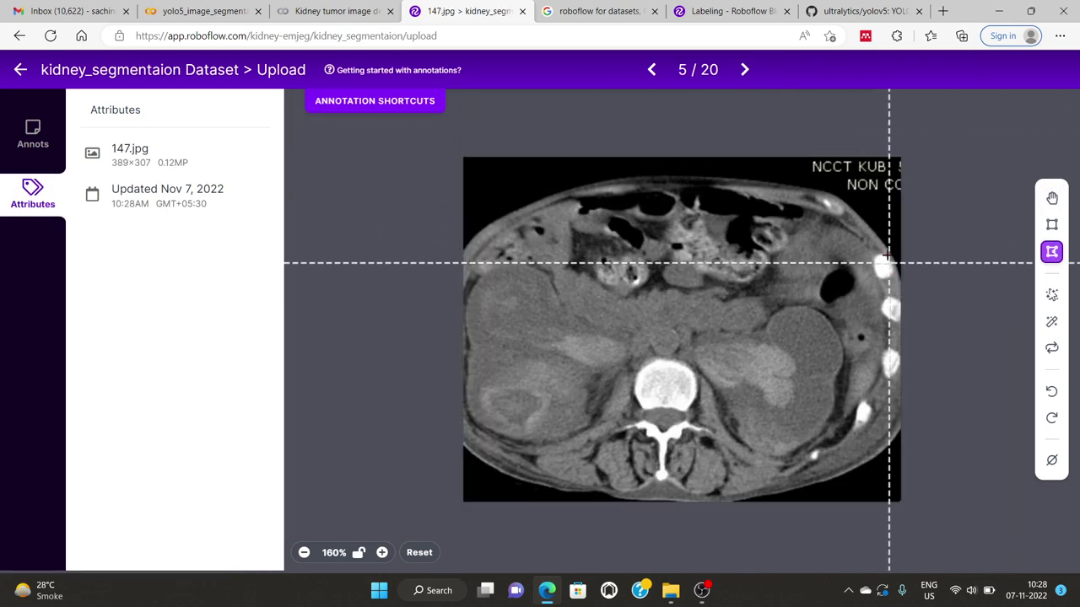
{"action": "left_click", "coordinate": [874, 255]}
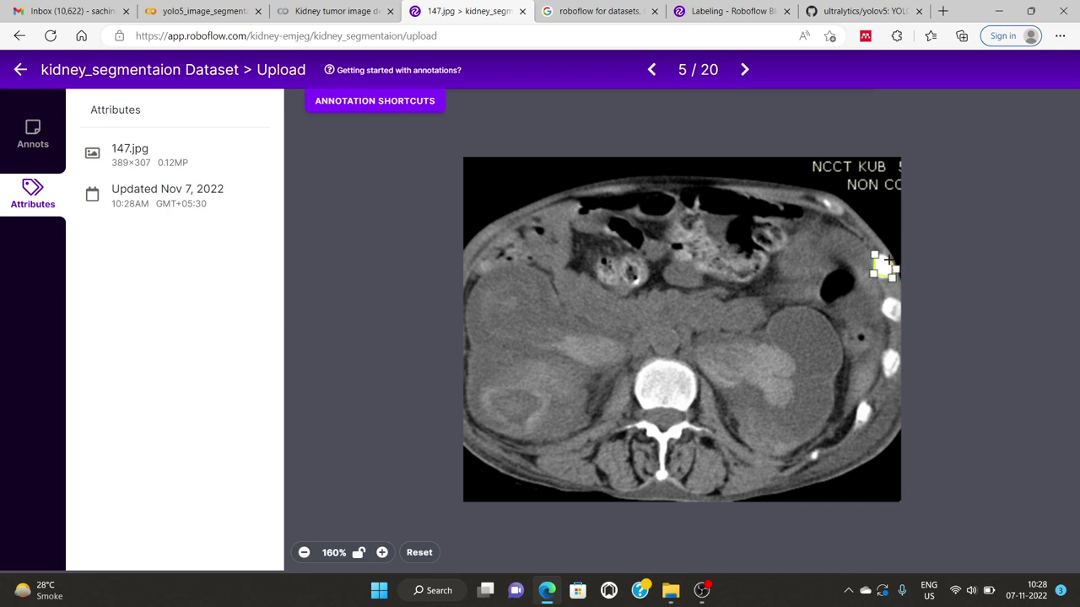
{"action": "left_click", "coordinate": [875, 256]}
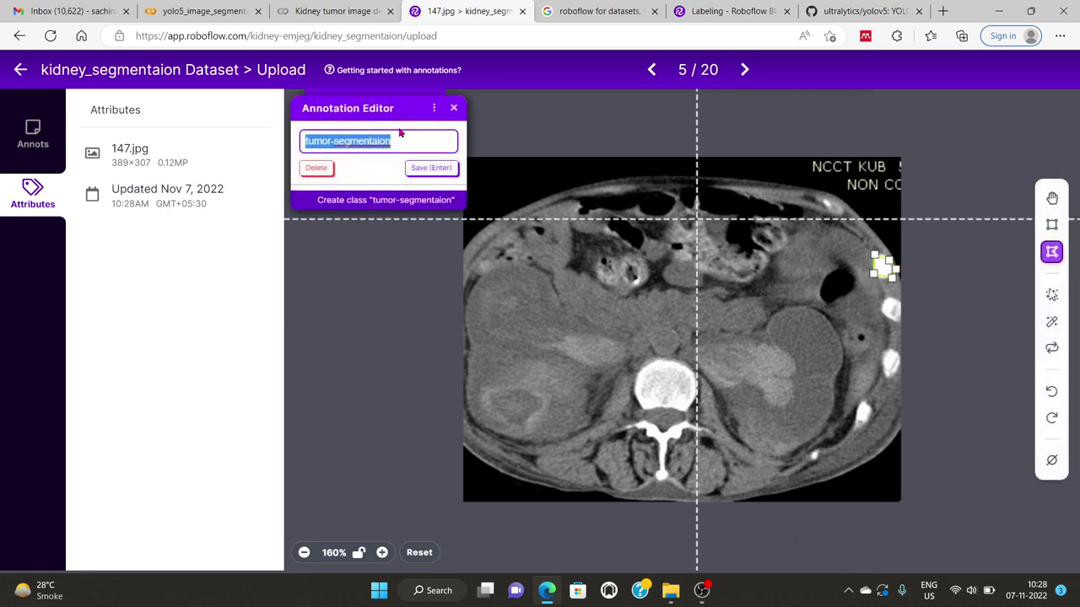
{"action": "left_click", "coordinate": [431, 169]}
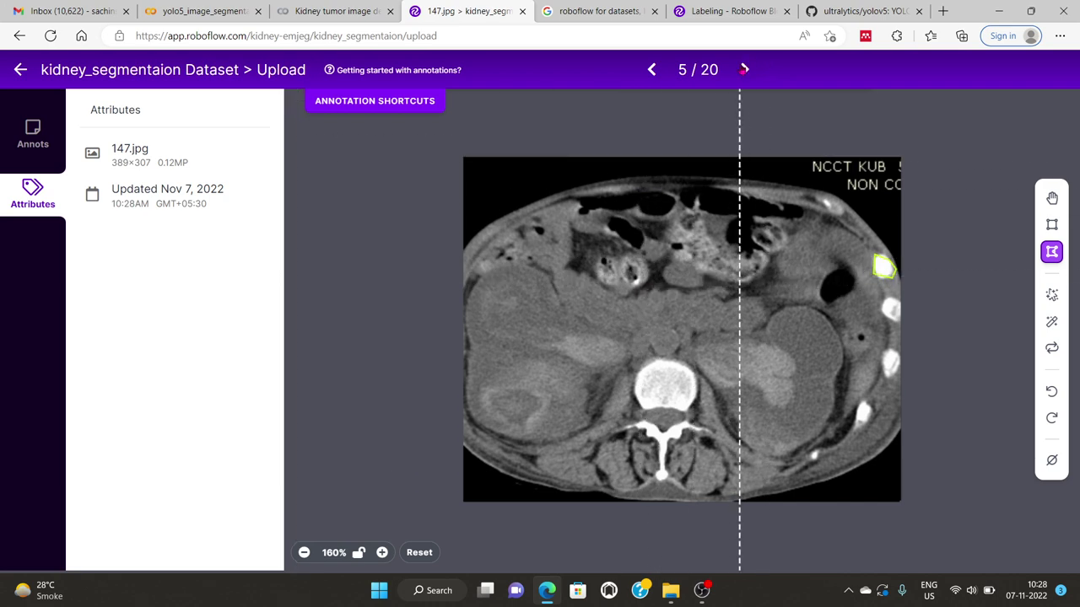
- Go to image 147 (2).jpg and outline the bright blob just right of the cluster's largest one as a tumor-segmentaion polygon
{"action": "left_click", "coordinate": [744, 69]}
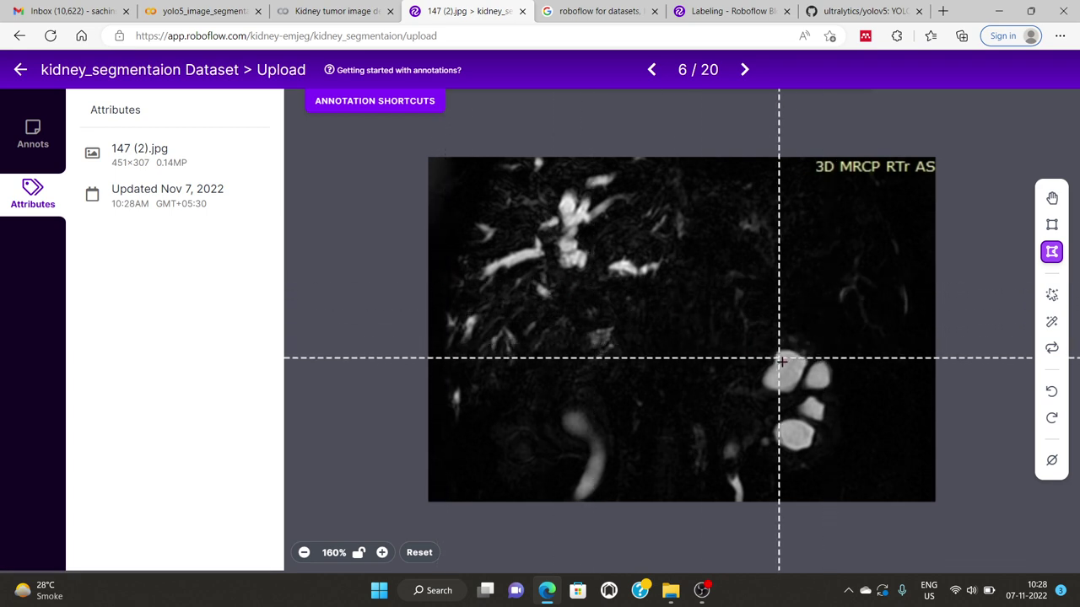
{"action": "left_click", "coordinate": [809, 366]}
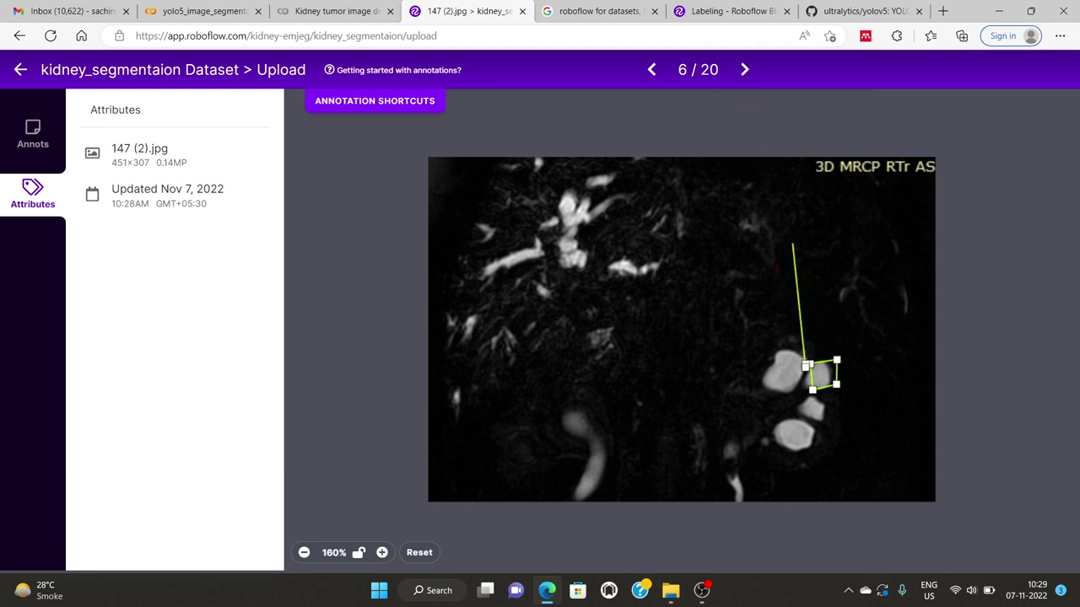
{"action": "left_click", "coordinate": [806, 364]}
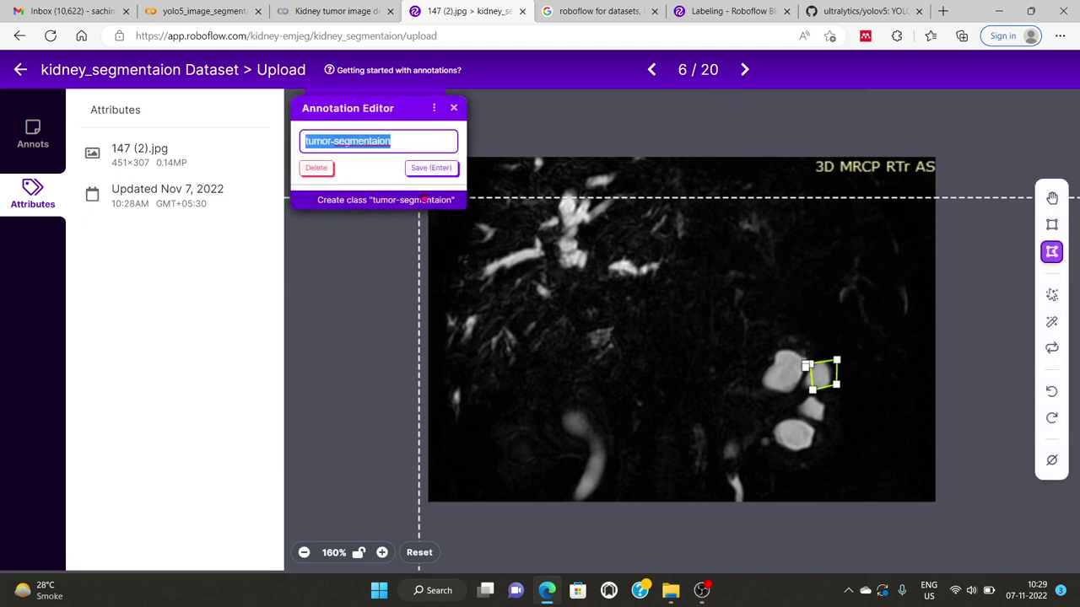
{"action": "left_click", "coordinate": [433, 168]}
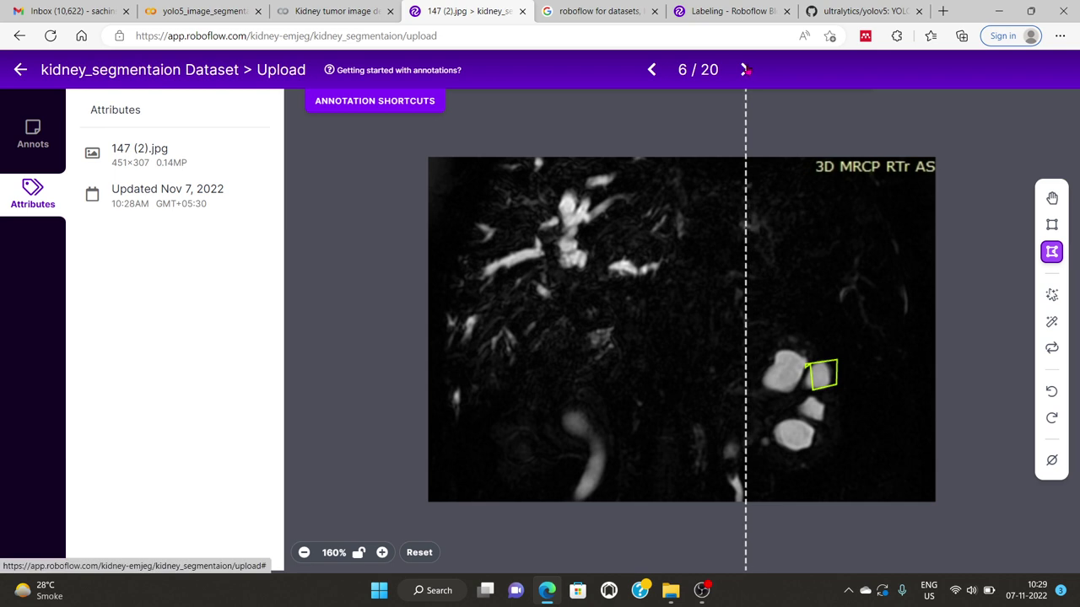
- Go to image 144 (2).jpg and outline the tall white region right of the spine as a tumor-segmentaion polygon
{"action": "left_click", "coordinate": [744, 69]}
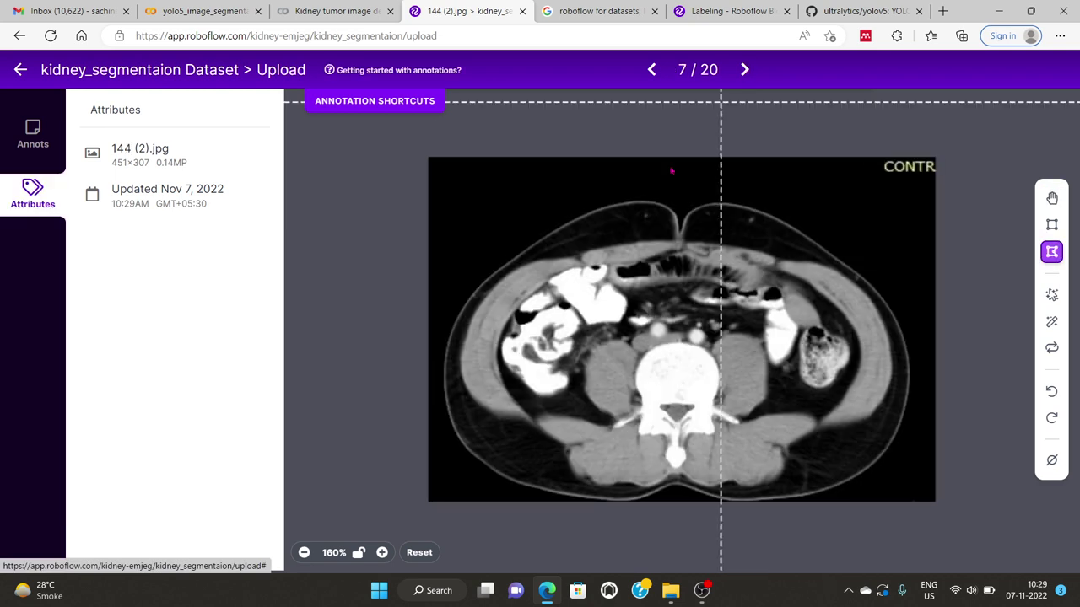
{"action": "left_click", "coordinate": [766, 315]}
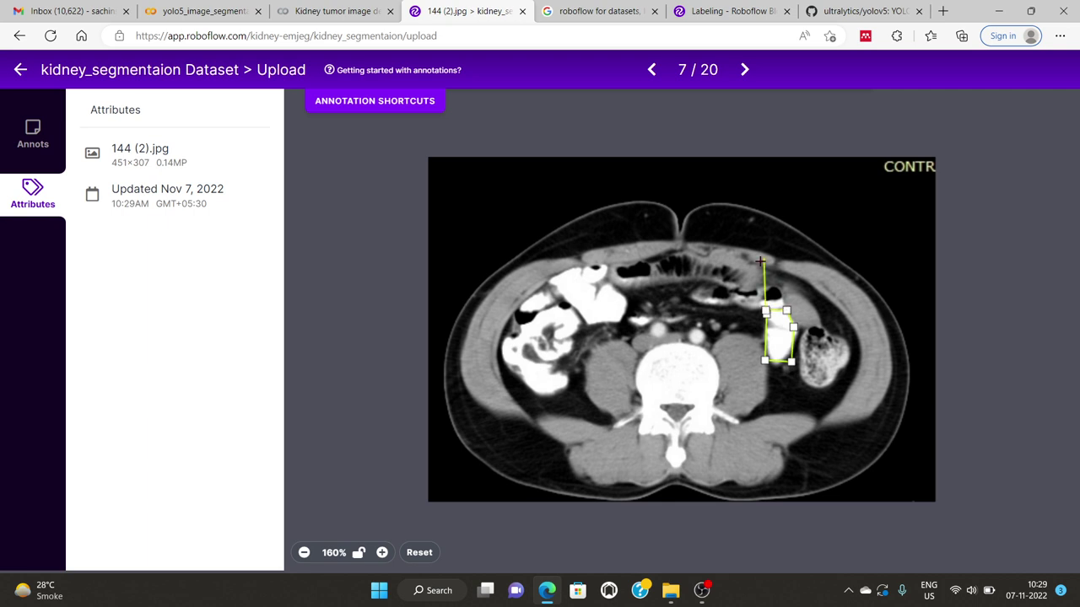
{"action": "key", "text": "Return"}
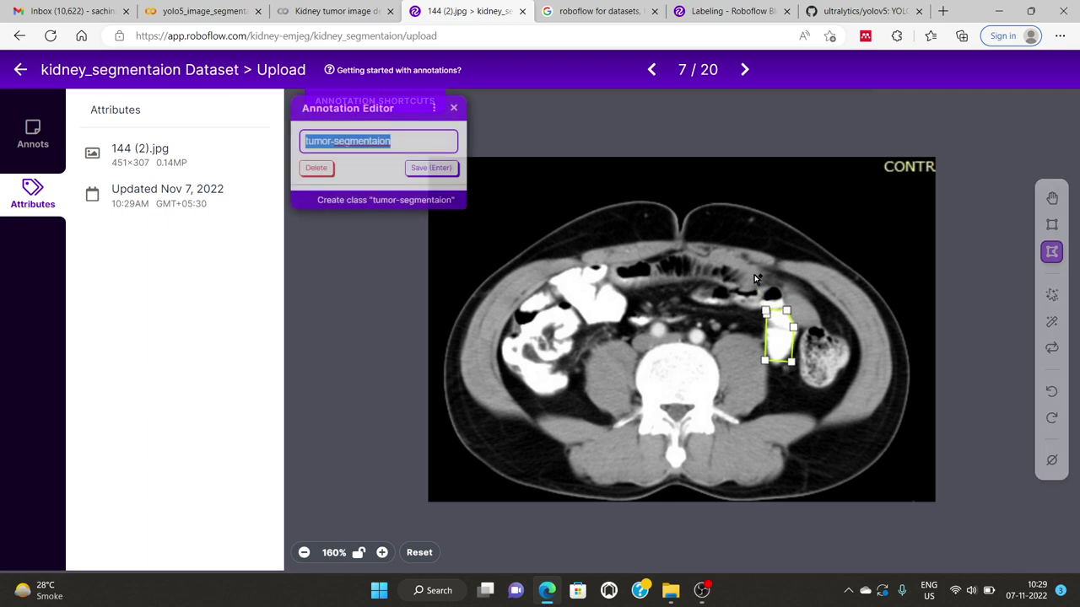
{"action": "left_click", "coordinate": [427, 169]}
- Go to image 143.jpg and outline the bright spot at the scan's upper right edge as a tumor-segmentaion polygon
{"action": "left_click", "coordinate": [744, 69]}
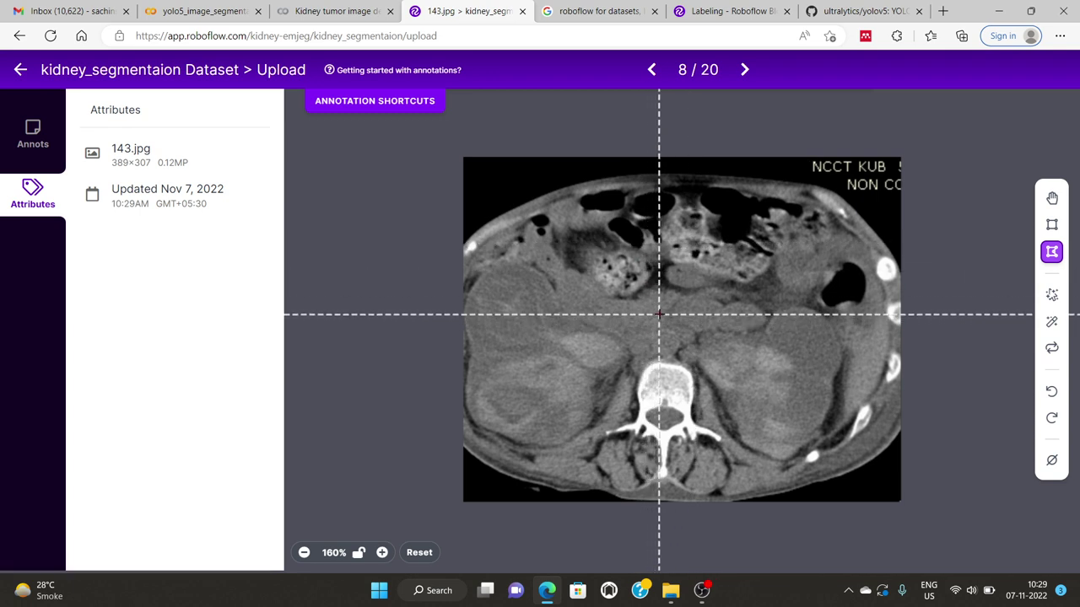
{"action": "left_click", "coordinate": [874, 258]}
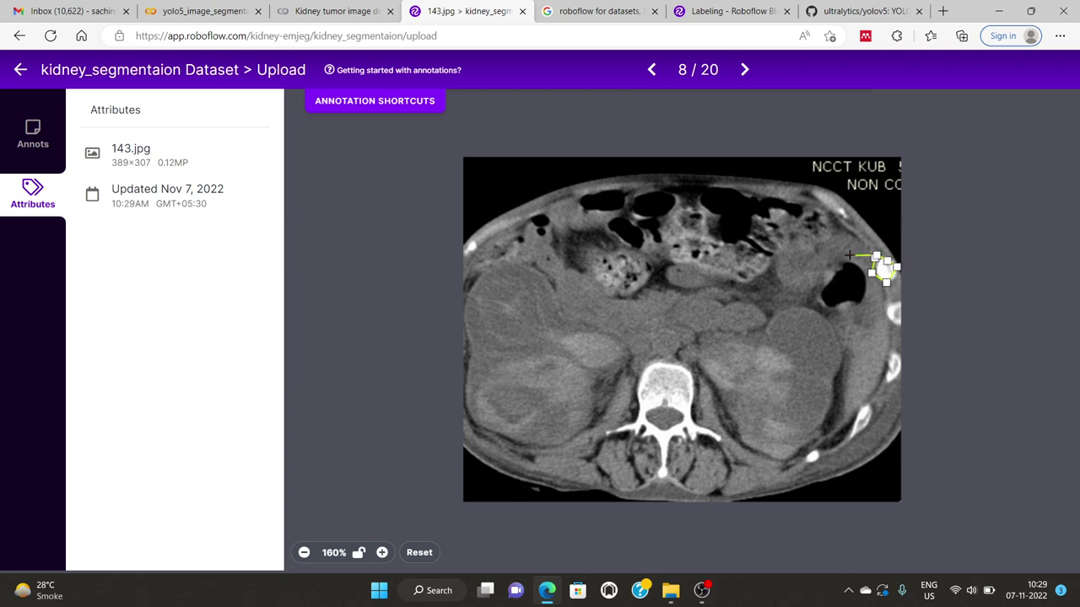
{"action": "key", "text": "Return"}
{"action": "left_click", "coordinate": [429, 166]}
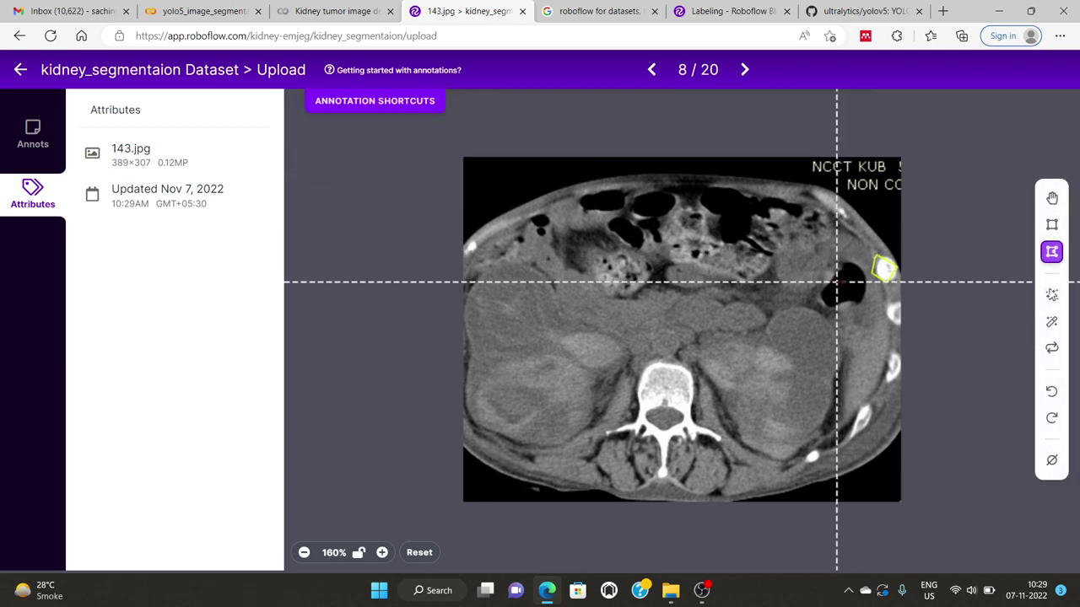
- Go to image 143 (2).jpg and outline the topmost bright structure left of centre as a tumor-segmentaion polygon
{"action": "left_click", "coordinate": [744, 69]}
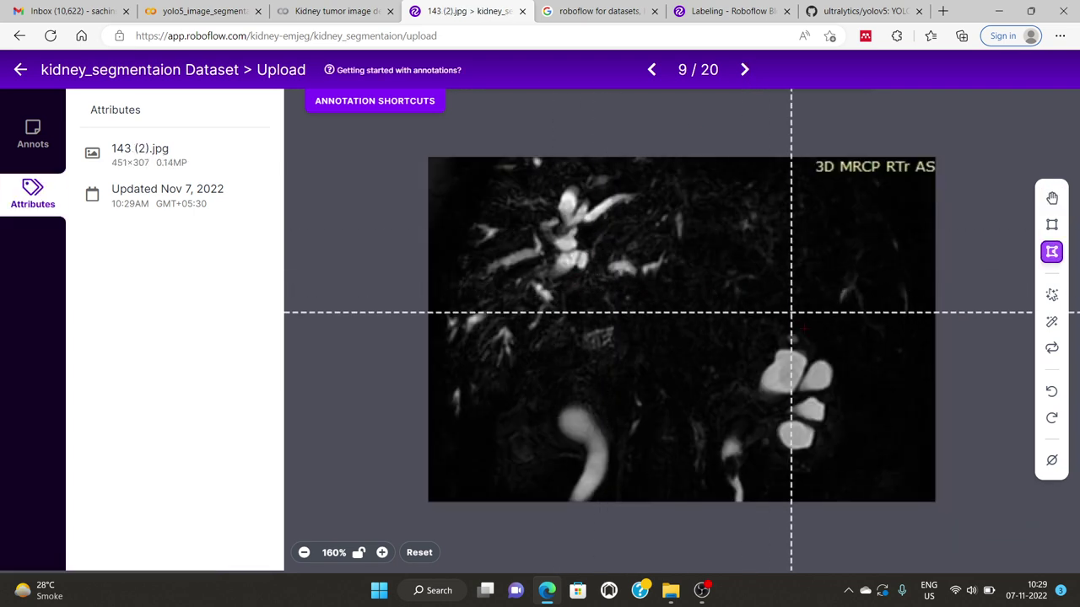
{"action": "left_click", "coordinate": [560, 192]}
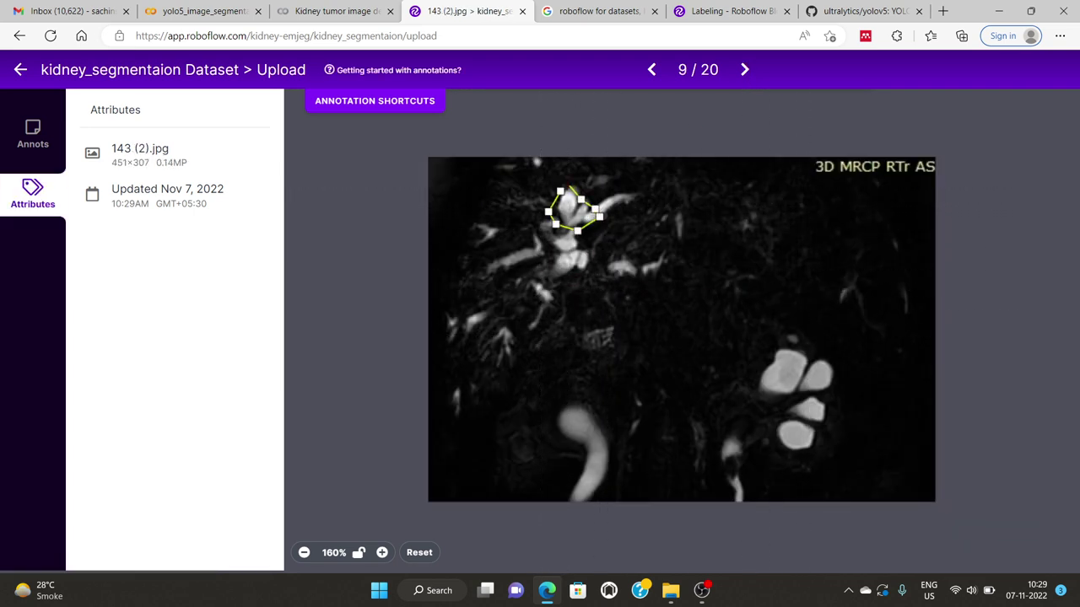
{"action": "left_click", "coordinate": [560, 192]}
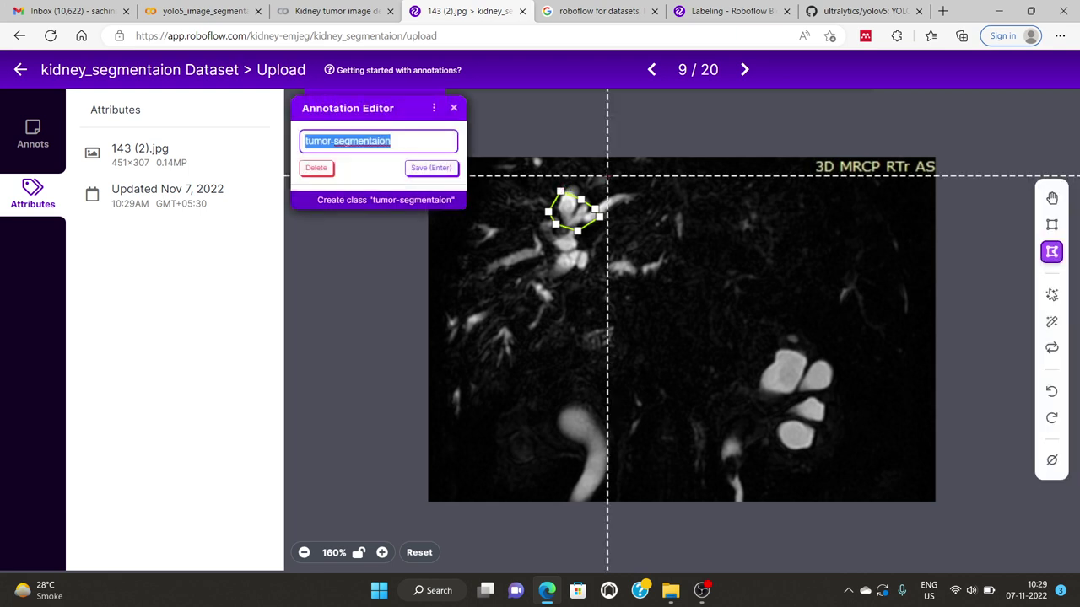
{"action": "left_click", "coordinate": [422, 169]}
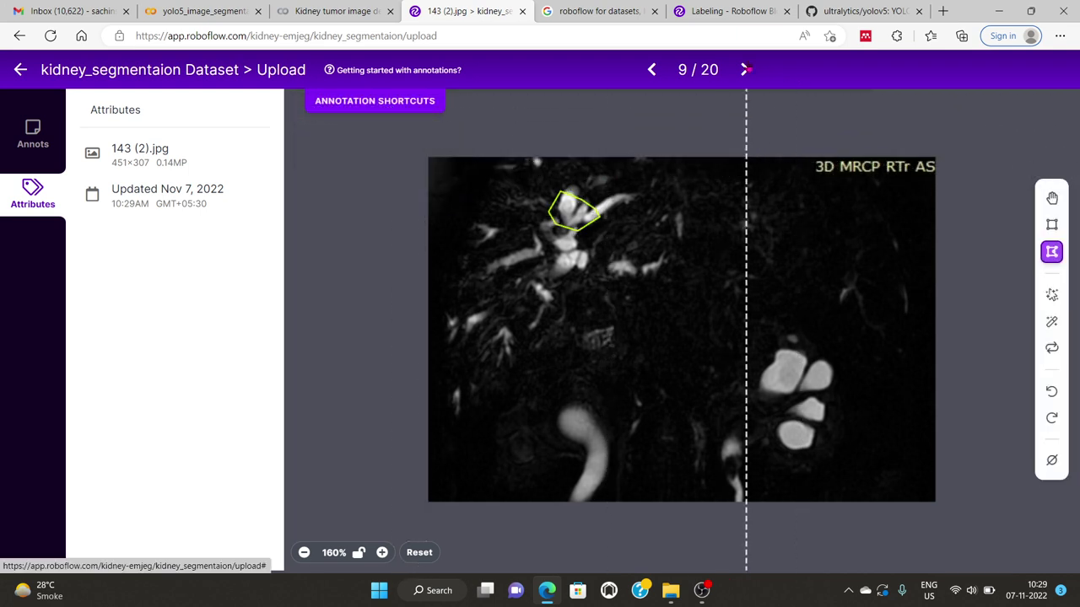
- Go to image 142.jpg and outline the dark cavity near the scan's right edge as a tumor-segmentaion polygon
{"action": "left_click", "coordinate": [744, 69]}
{"action": "left_click", "coordinate": [847, 319]}
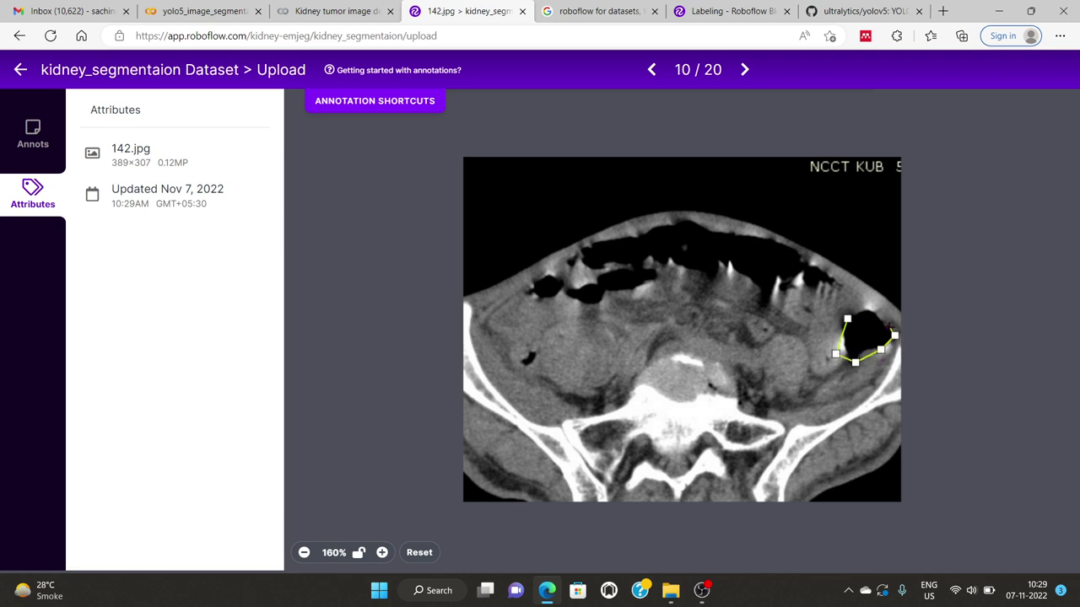
{"action": "left_click", "coordinate": [847, 319]}
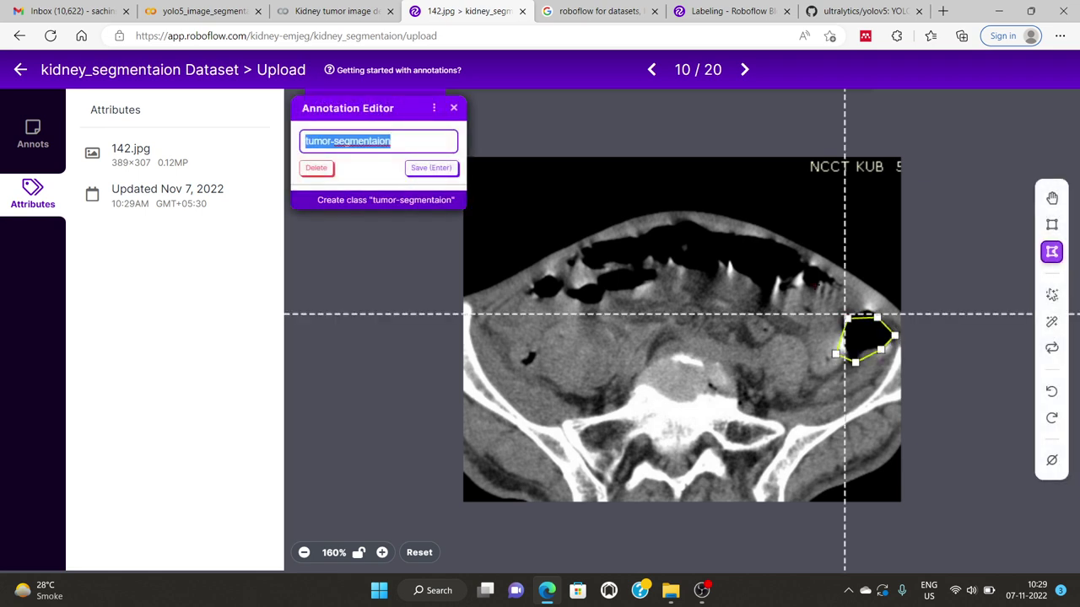
{"action": "left_click", "coordinate": [423, 173]}
- Check the training progress in Colab, return to Roboflow, and outline the rounded grey structure at the right of 142 (2).jpg as tumor-segmentaion
{"action": "left_click", "coordinate": [335, 11]}
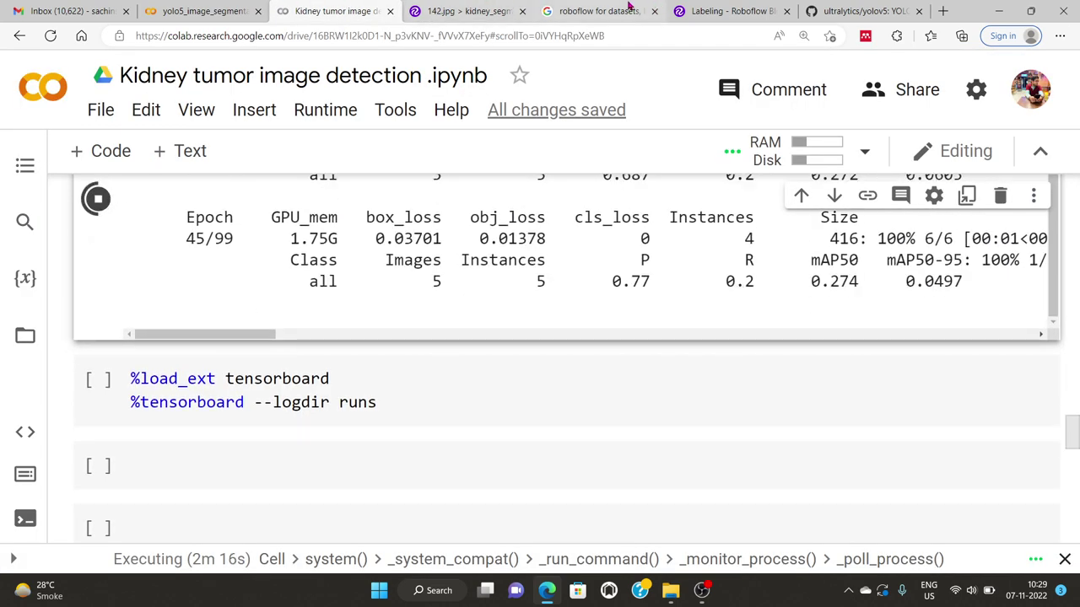
{"action": "left_click", "coordinate": [464, 11]}
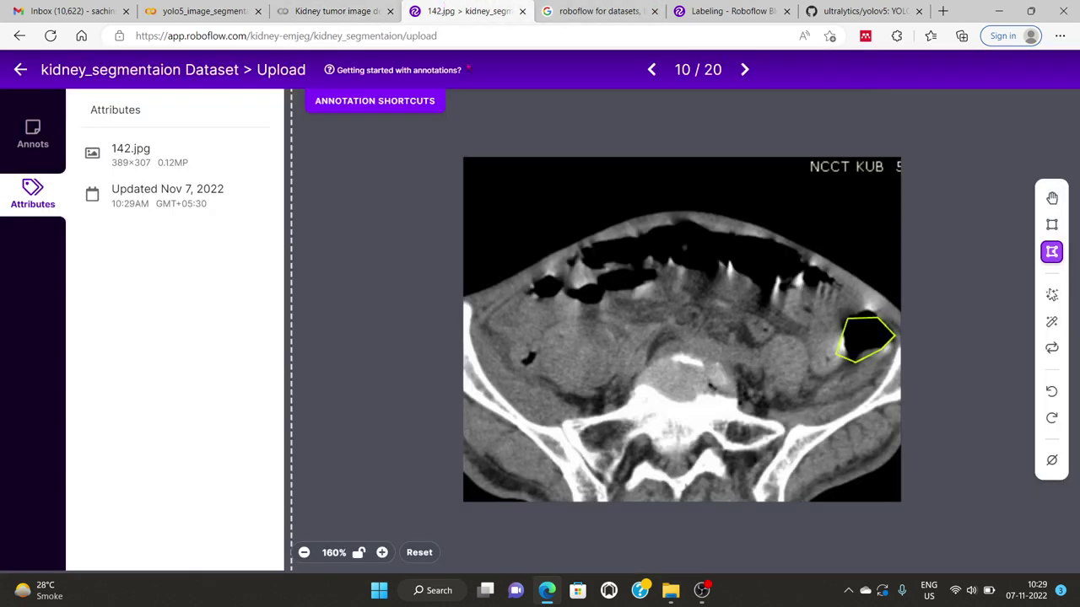
{"action": "left_click", "coordinate": [744, 69]}
{"action": "left_click", "coordinate": [817, 335]}
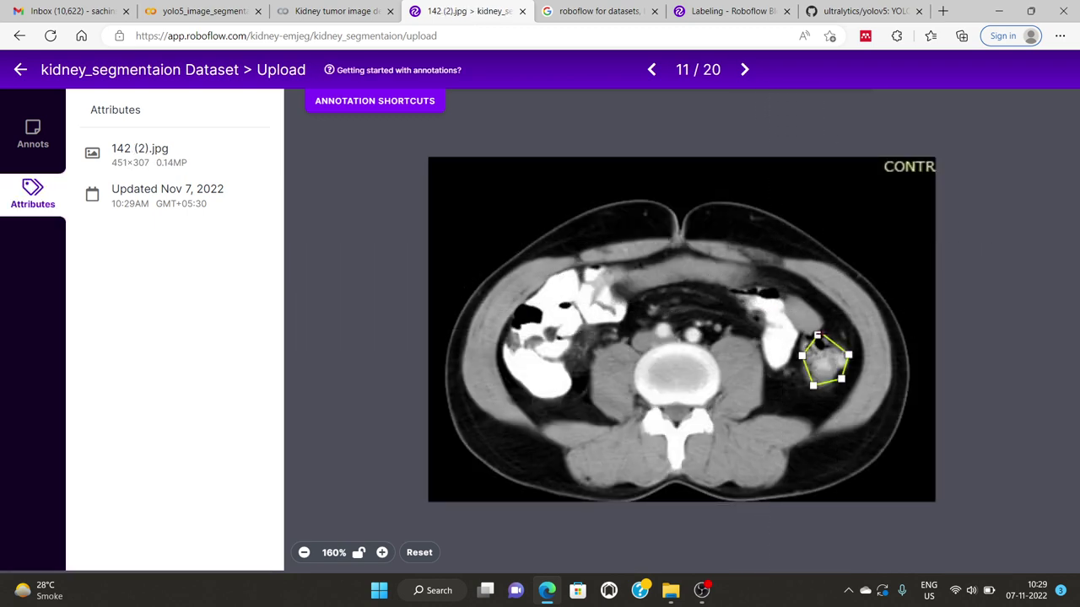
{"action": "left_click", "coordinate": [817, 336]}
{"action": "left_click", "coordinate": [430, 166]}
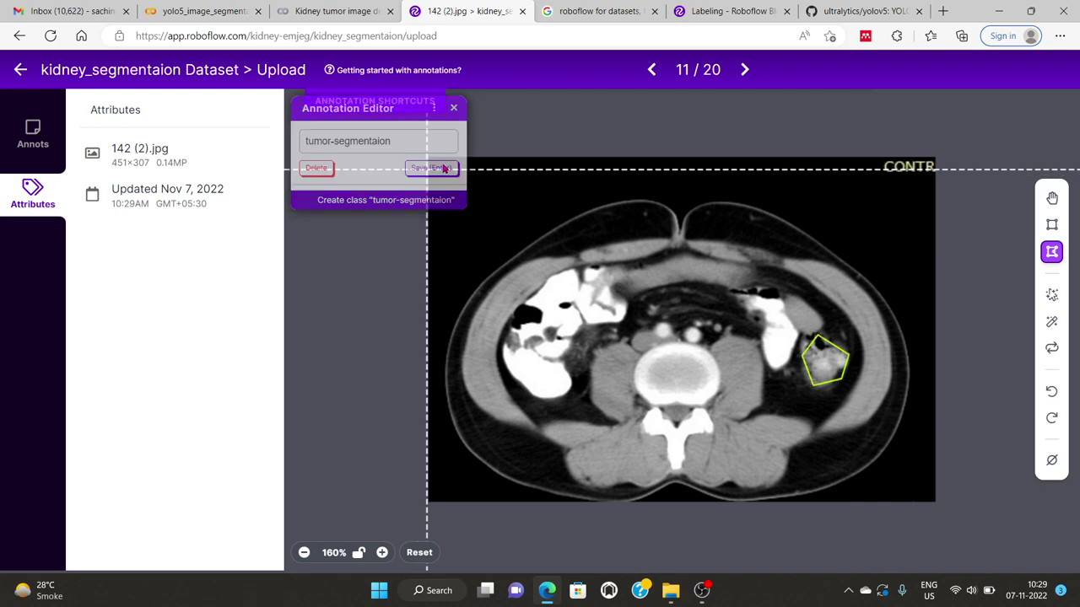
- Go to image 141.jpg and outline the small grey spot at the upper centre of the scan as a tumor-segmentaion polygon
{"action": "left_click", "coordinate": [744, 69]}
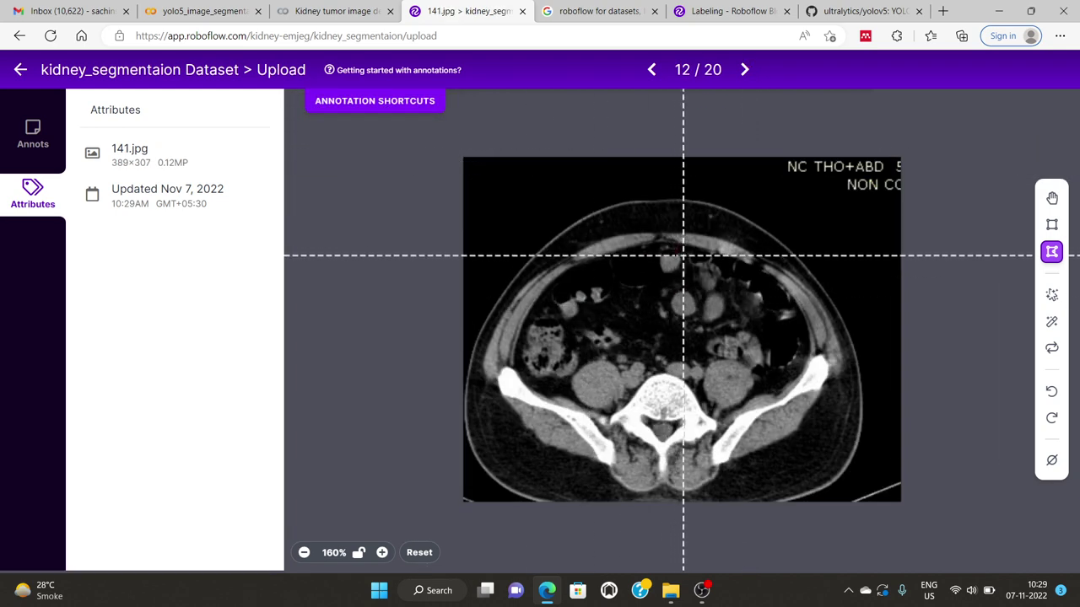
{"action": "left_click", "coordinate": [664, 251]}
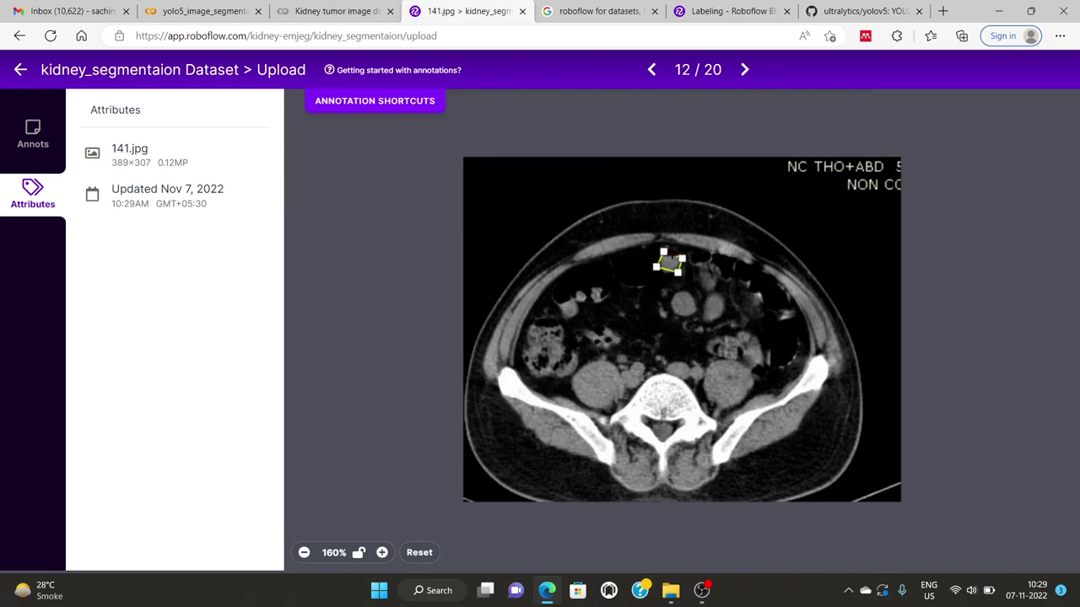
{"action": "left_click", "coordinate": [663, 253]}
{"action": "left_click", "coordinate": [429, 167]}
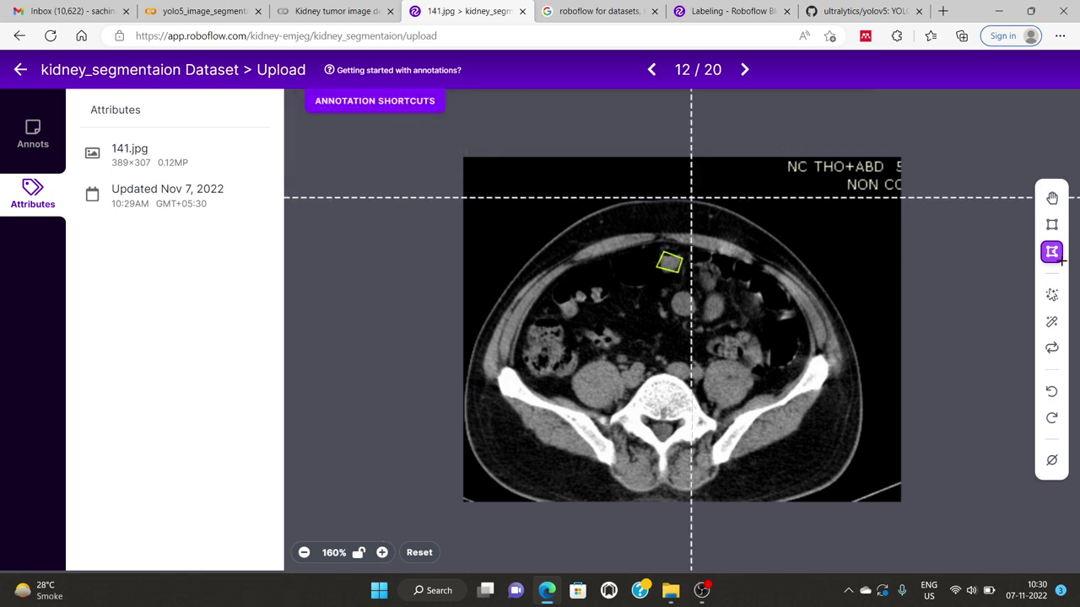
- Draw tumor-segmentaion bounding boxes around the largest bright lobe in 141 (2).jpg and the mottled structure at the right of 138 (2).jpg
{"action": "left_click", "coordinate": [1052, 224]}
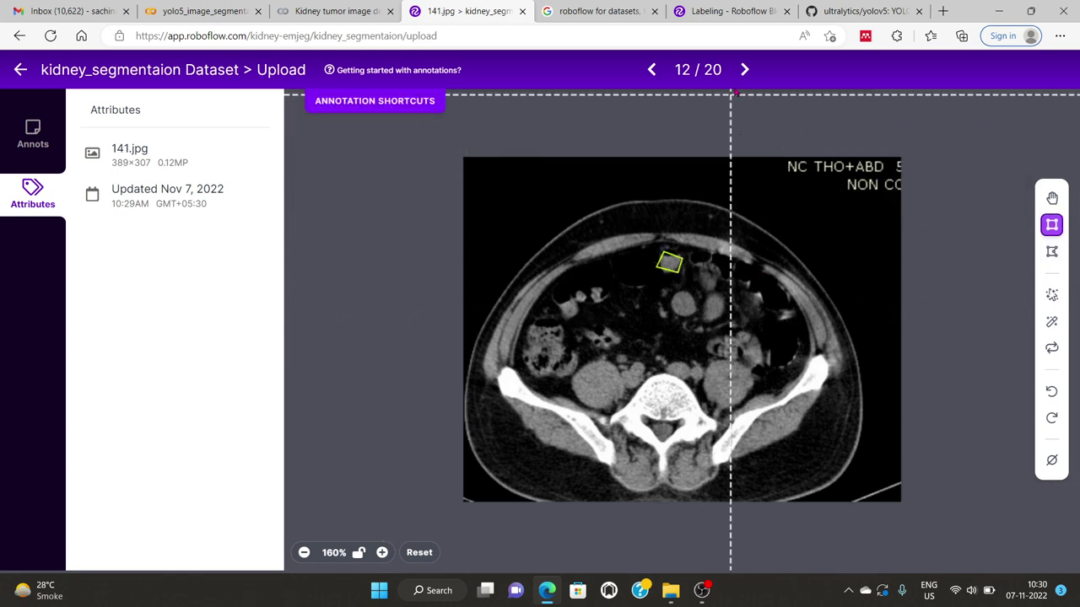
{"action": "left_click", "coordinate": [744, 71]}
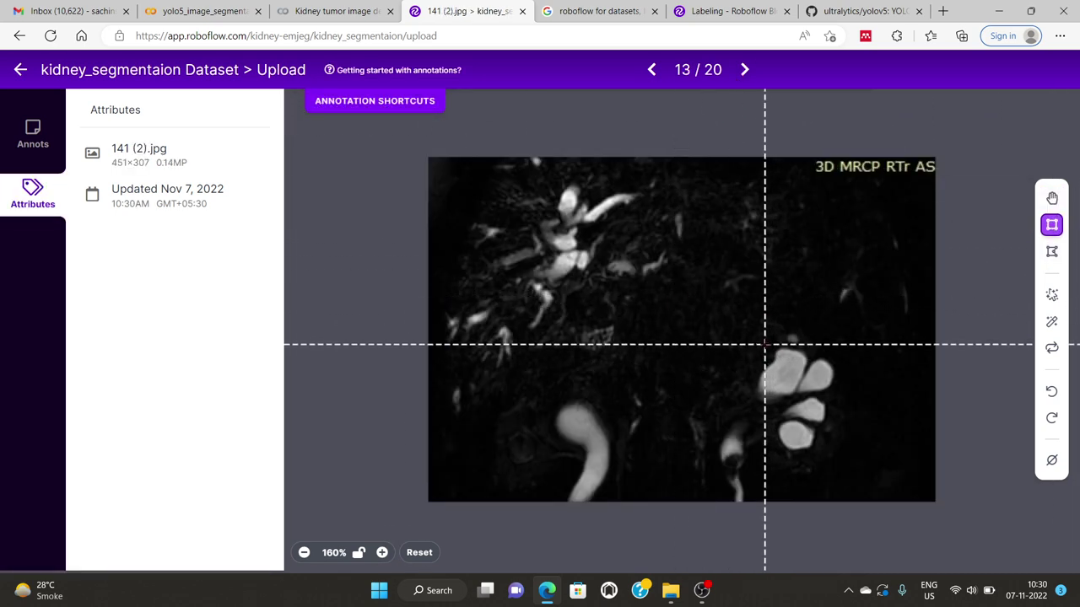
{"action": "left_click_drag", "start_coordinate": [765, 344], "coordinate": [804, 397]}
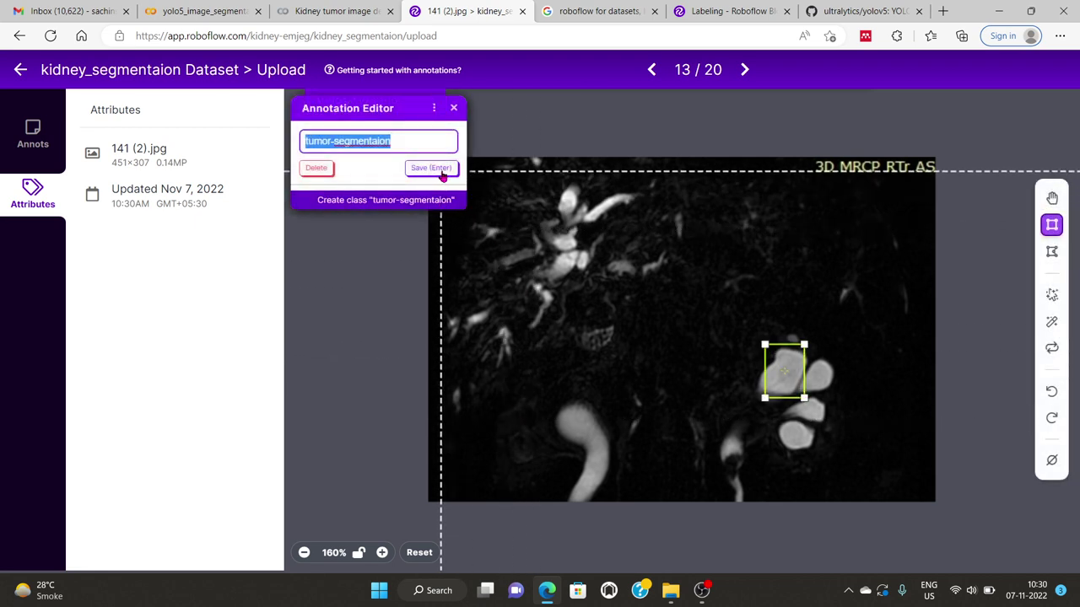
{"action": "left_click", "coordinate": [431, 169]}
{"action": "left_click", "coordinate": [744, 70]}
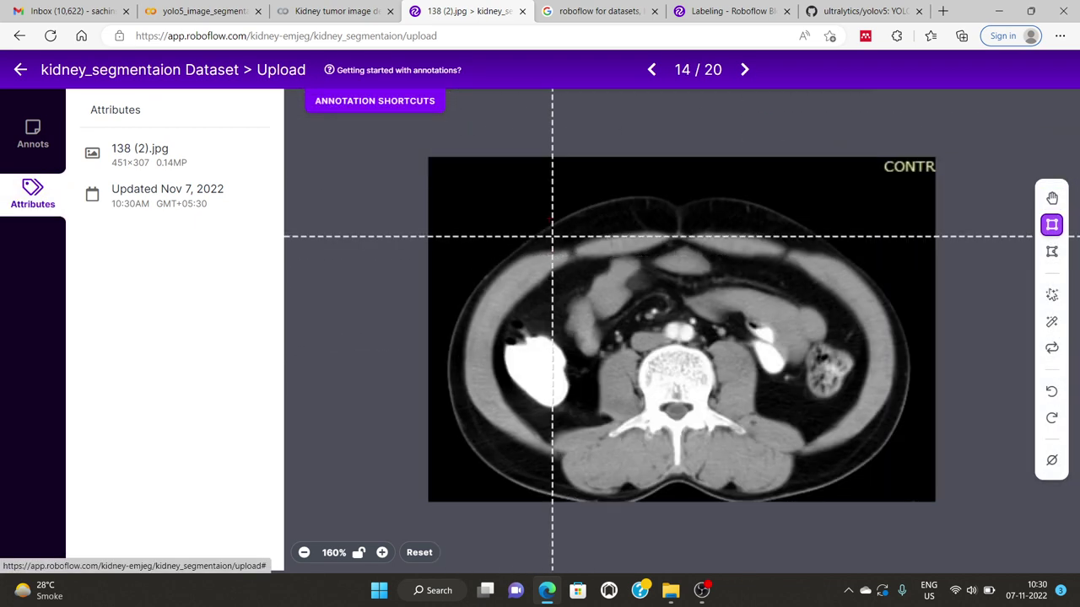
{"action": "left_click_drag", "start_coordinate": [801, 342], "coordinate": [839, 392]}
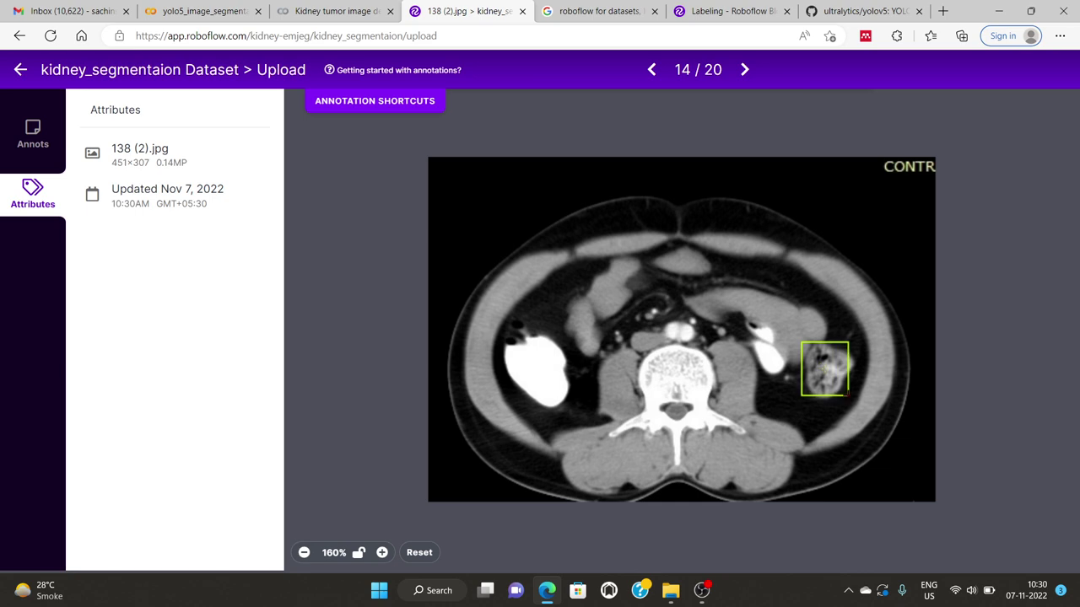
{"action": "left_click", "coordinate": [432, 168]}
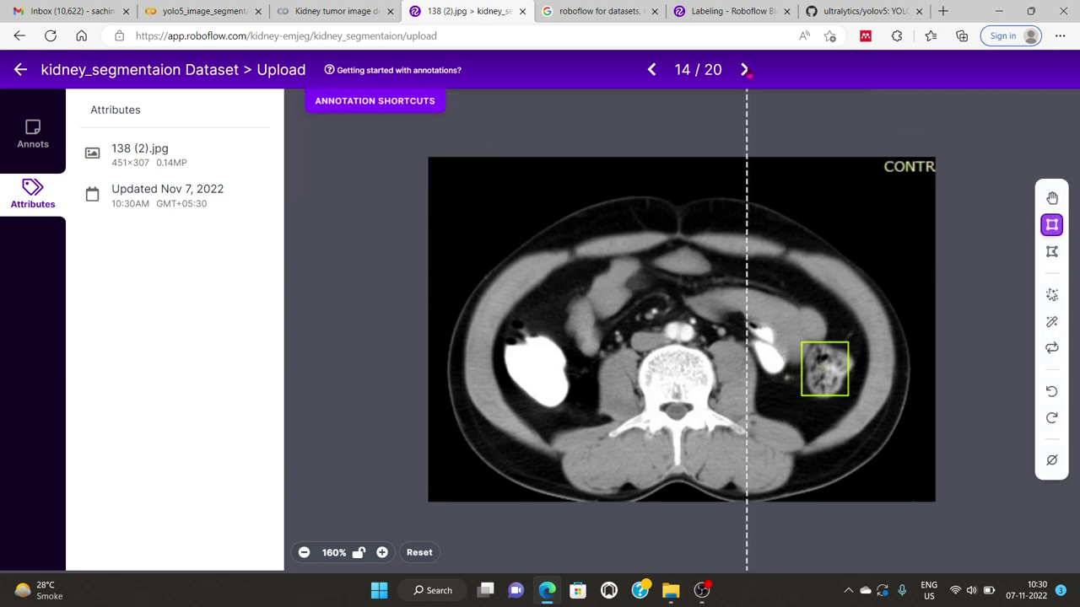
- Draw tumor-segmentaion bounding boxes around the round grey spot above the spine in 137.jpg and the topmost bright spot in 137 (2).jpg
{"action": "left_click", "coordinate": [744, 70]}
{"action": "left_click_drag", "start_coordinate": [667, 288], "coordinate": [698, 318]}
{"action": "left_click", "coordinate": [432, 168]}
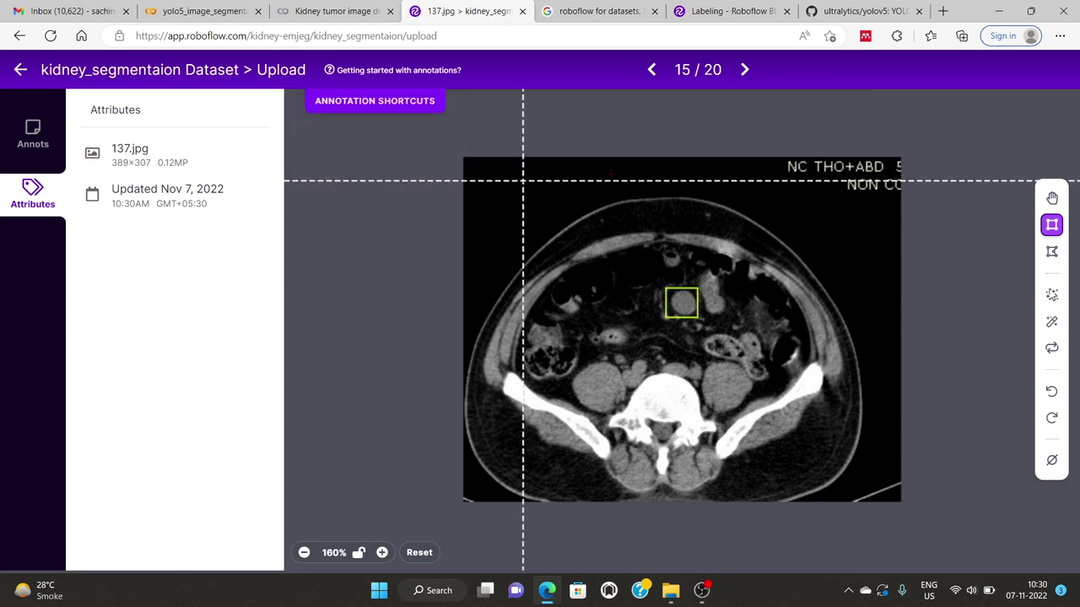
{"action": "left_click", "coordinate": [744, 70]}
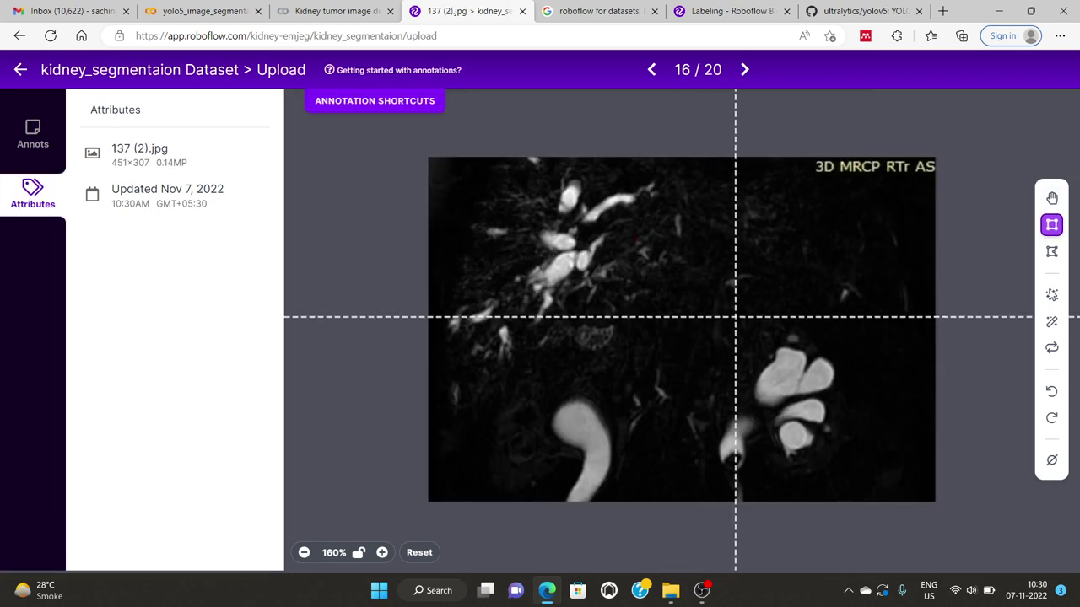
{"action": "left_click_drag", "start_coordinate": [542, 177], "coordinate": [589, 217]}
{"action": "left_click", "coordinate": [429, 168]}
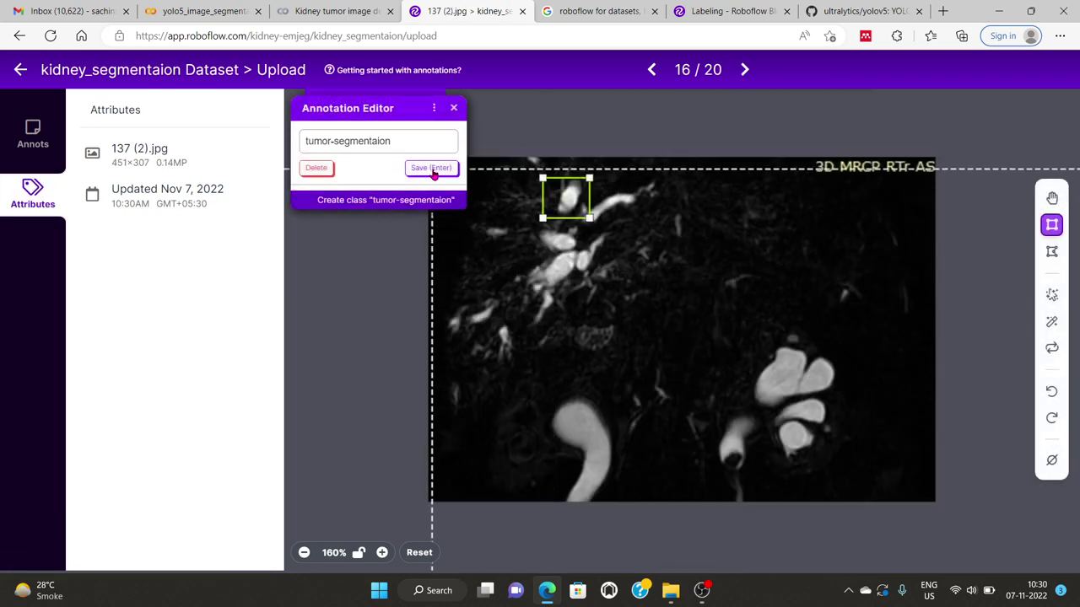
- Draw tumor-segmentaion bounding boxes around the curled structure at the upper centre of 136.jpg and the mottled structure at the right of 136 (2).jpg
{"action": "left_click", "coordinate": [744, 70]}
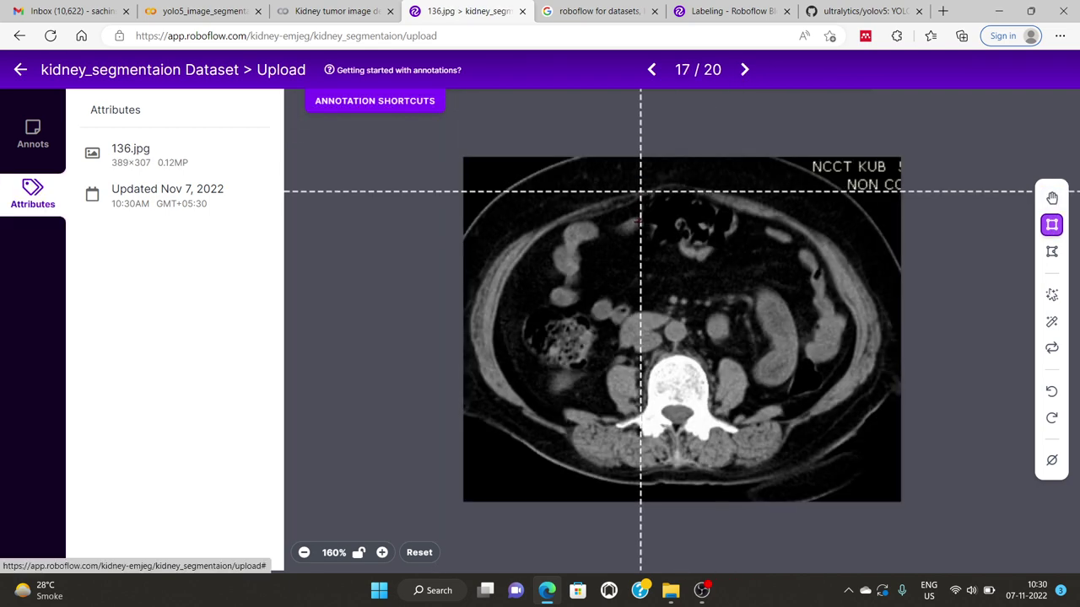
{"action": "left_click_drag", "start_coordinate": [673, 222], "coordinate": [715, 260]}
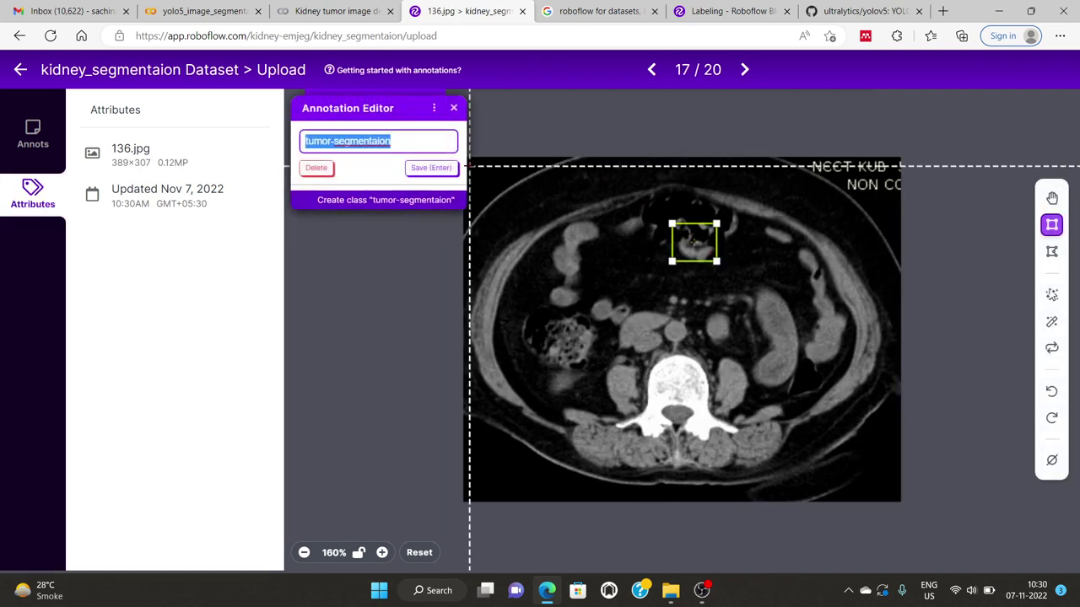
{"action": "left_click", "coordinate": [442, 168]}
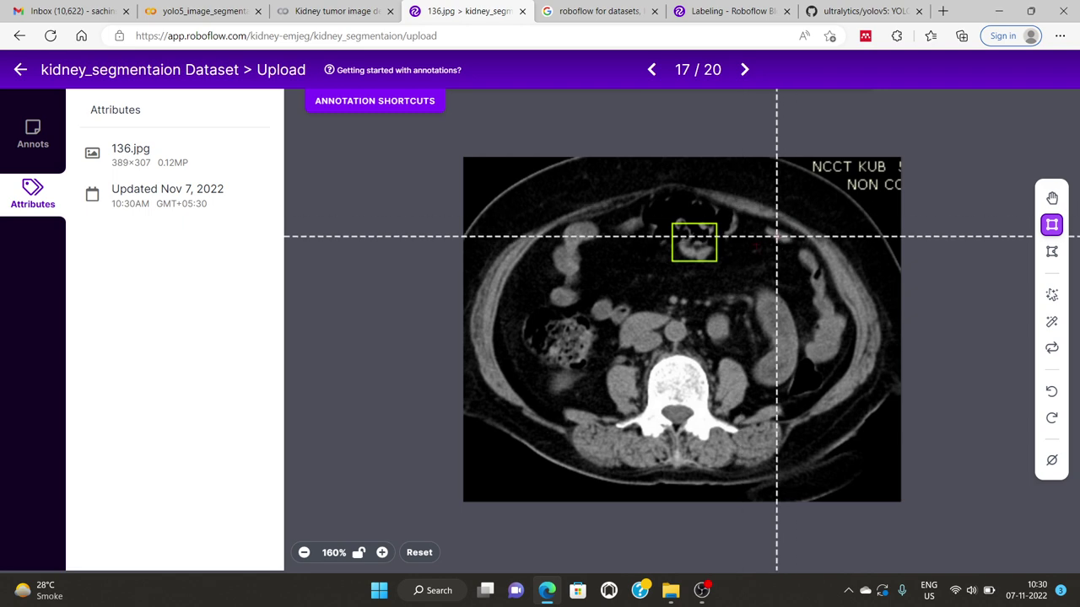
{"action": "left_click", "coordinate": [744, 70]}
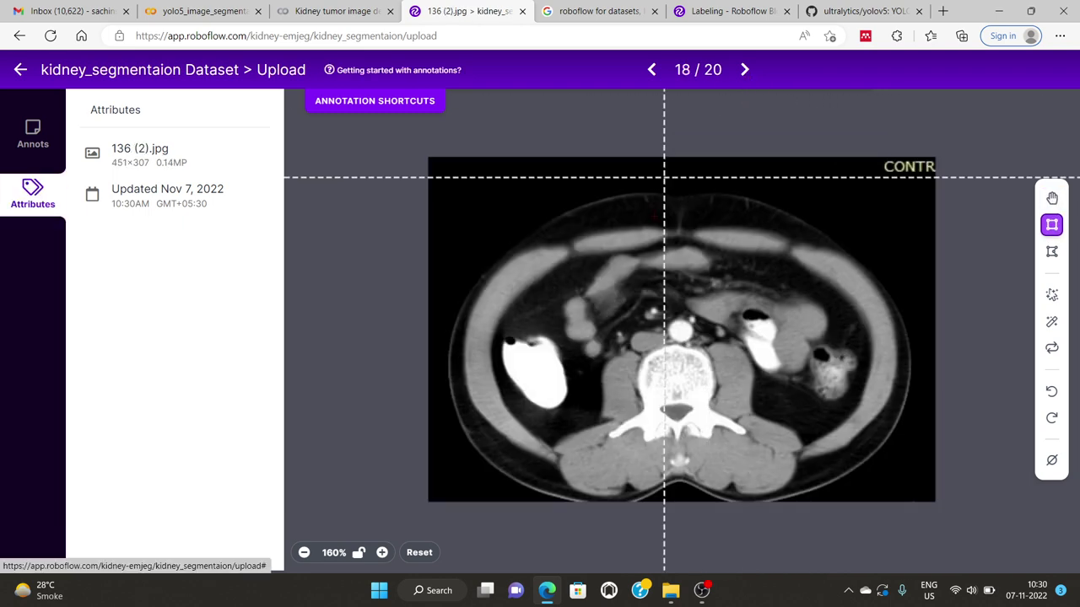
{"action": "left_click_drag", "start_coordinate": [811, 342], "coordinate": [852, 398]}
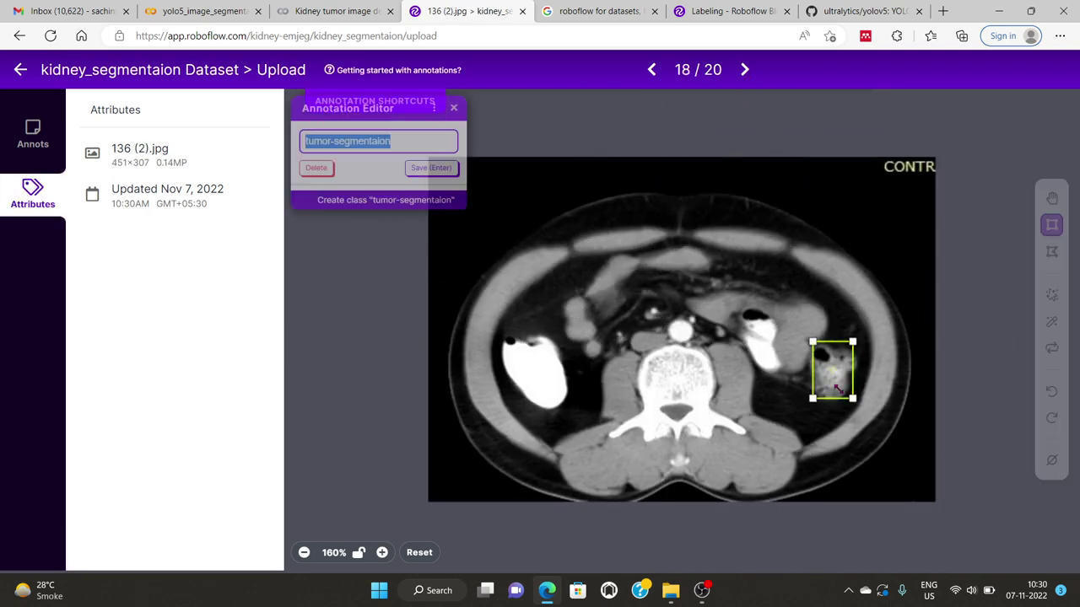
{"action": "left_click", "coordinate": [445, 168]}
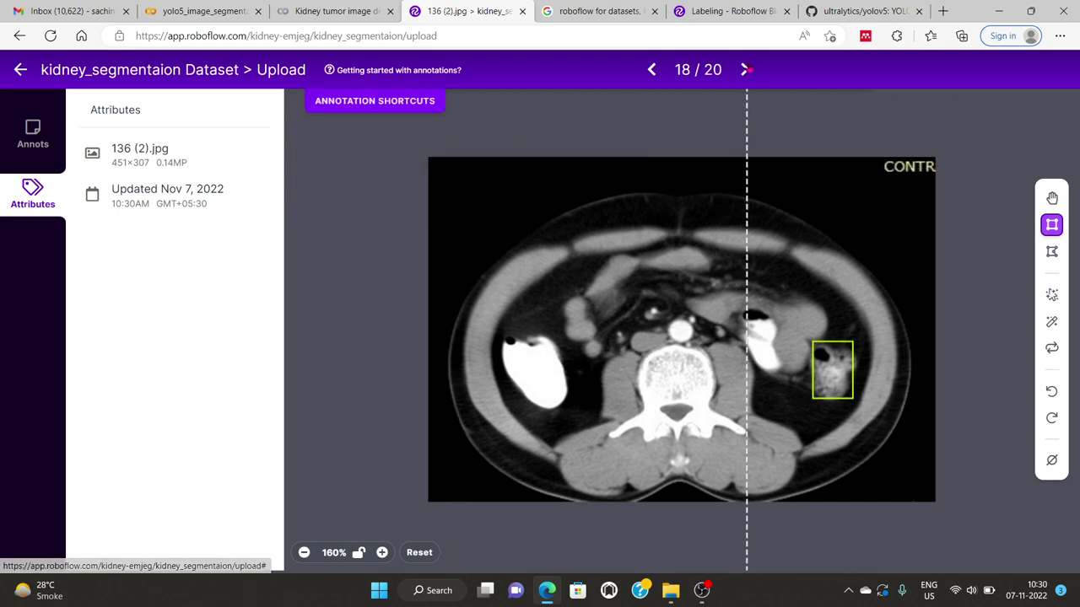
- Draw tumor-segmentaion bounding boxes around the mottled loop at the upper right of 135.jpg and the topmost bright spot in 135 (2).jpg
{"action": "left_click", "coordinate": [746, 70]}
{"action": "left_click_drag", "start_coordinate": [801, 261], "coordinate": [841, 309]}
{"action": "key", "text": "Return"}
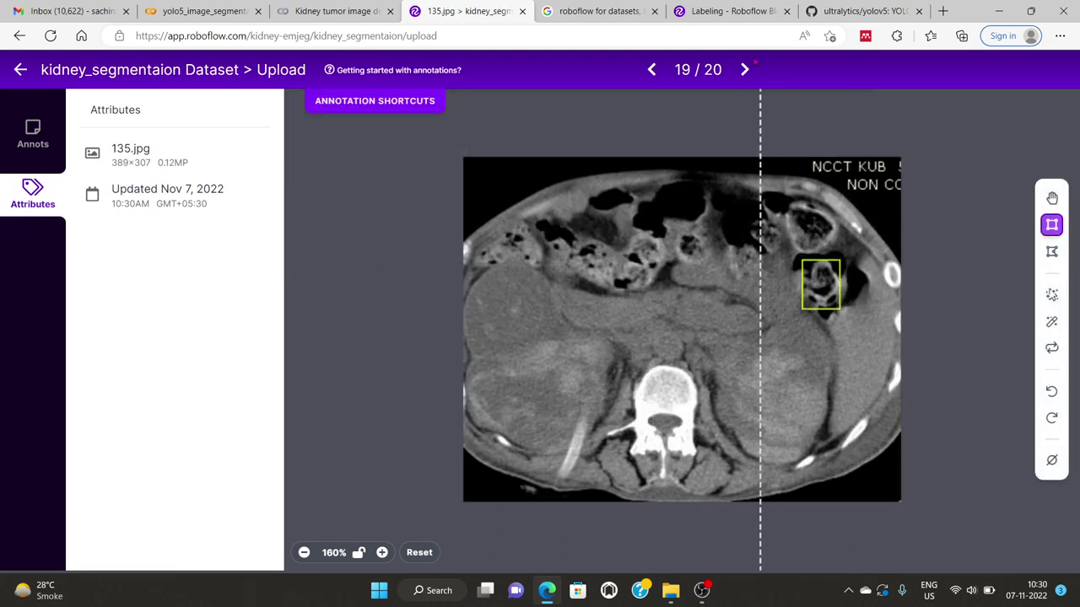
{"action": "left_click", "coordinate": [744, 69]}
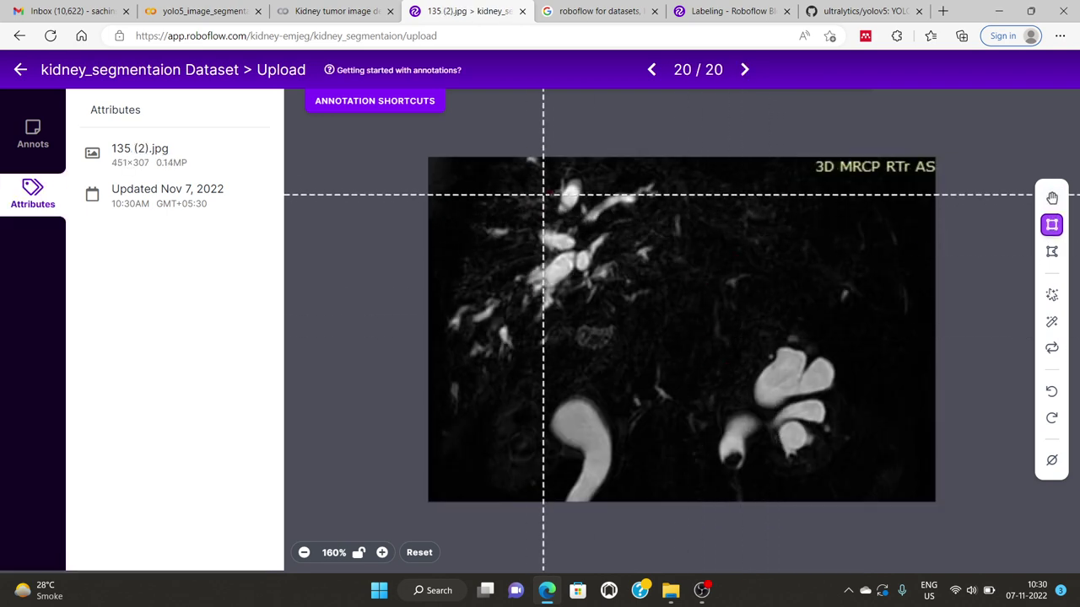
{"action": "left_click_drag", "start_coordinate": [555, 173], "coordinate": [585, 210]}
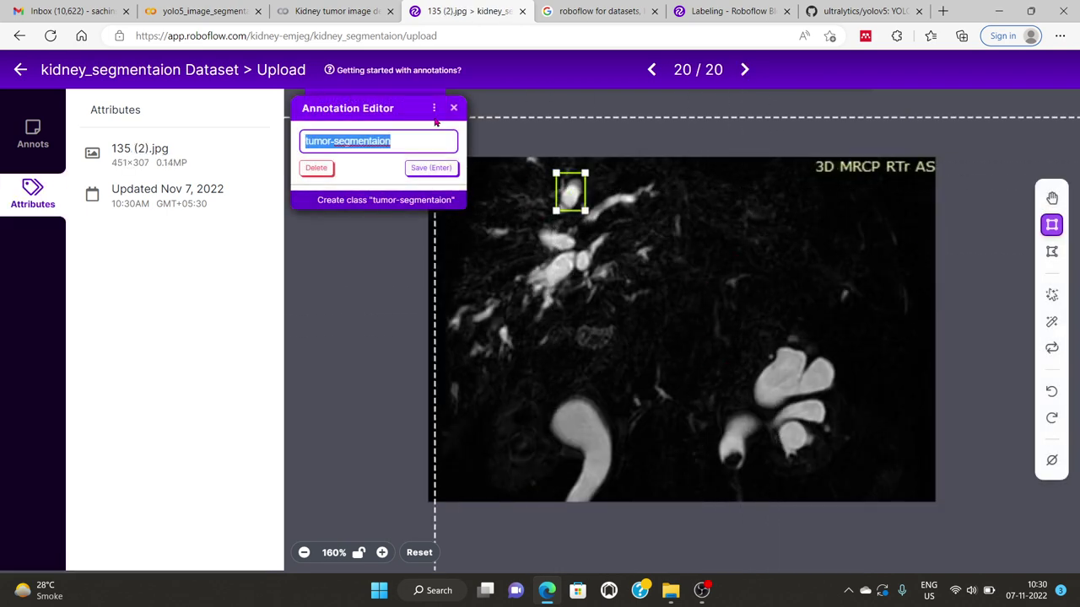
{"action": "left_click", "coordinate": [431, 167]}
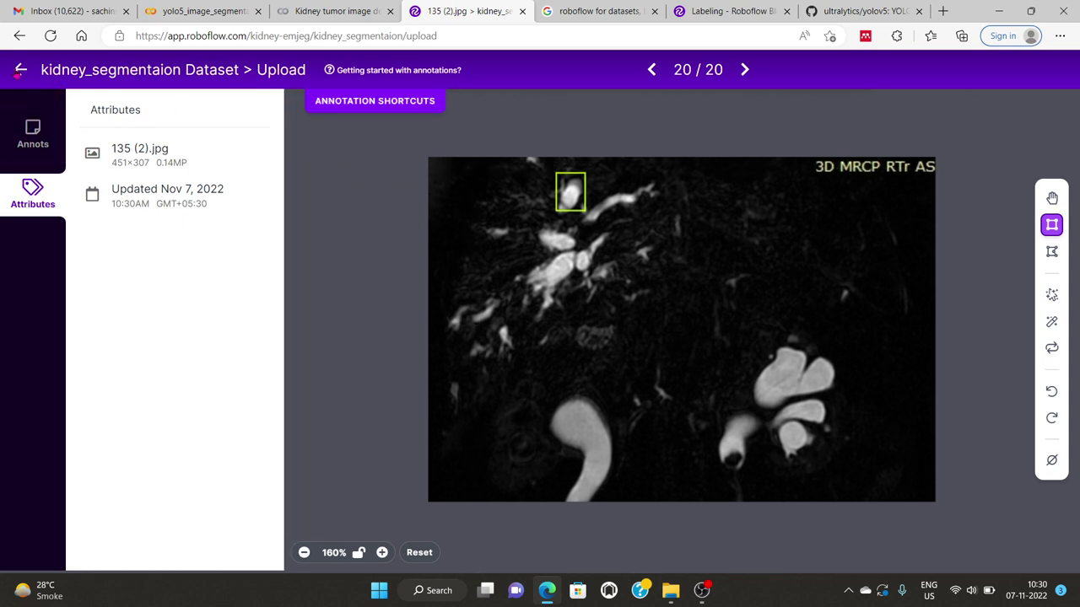
- Leave the annotation editor and save the uploaded batch with a split of 85% train, 15% valid and 0% test
{"action": "left_click", "coordinate": [20, 70]}
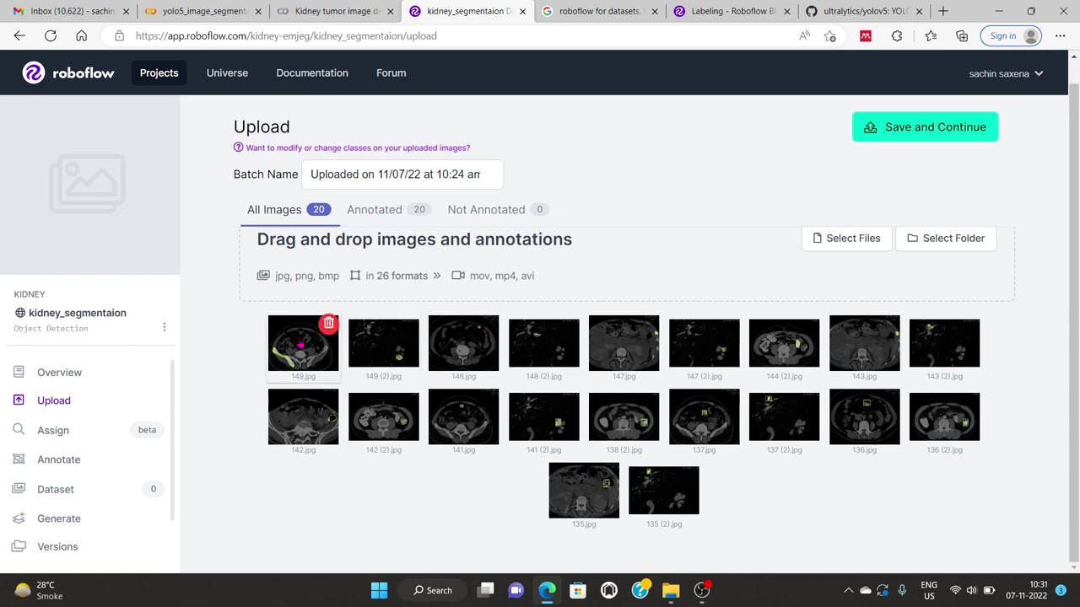
{"action": "left_click", "coordinate": [919, 127]}
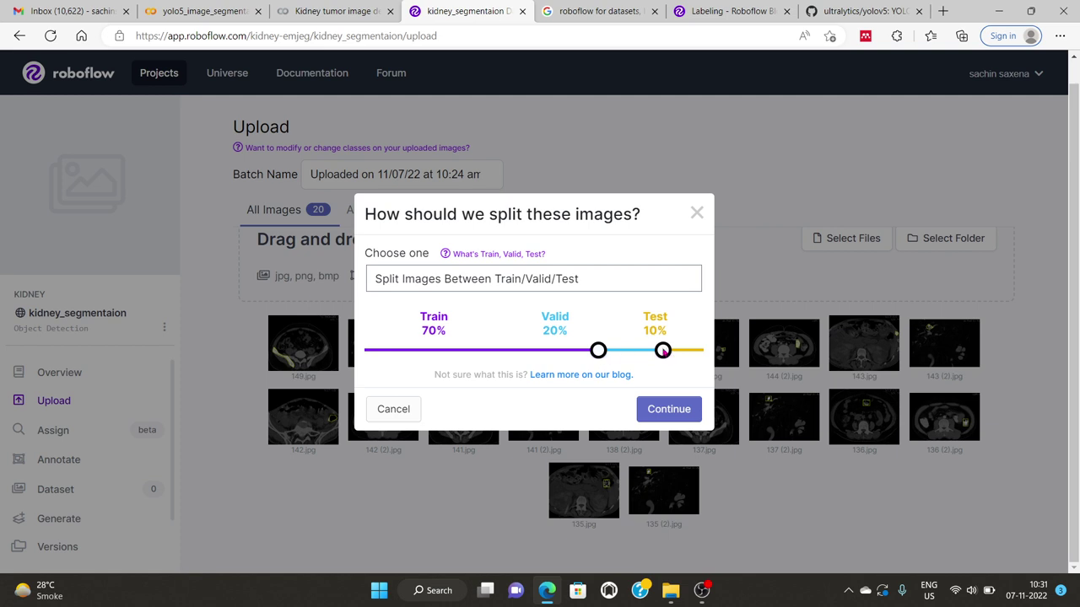
{"action": "left_click_drag", "start_coordinate": [664, 351], "coordinate": [709, 355]}
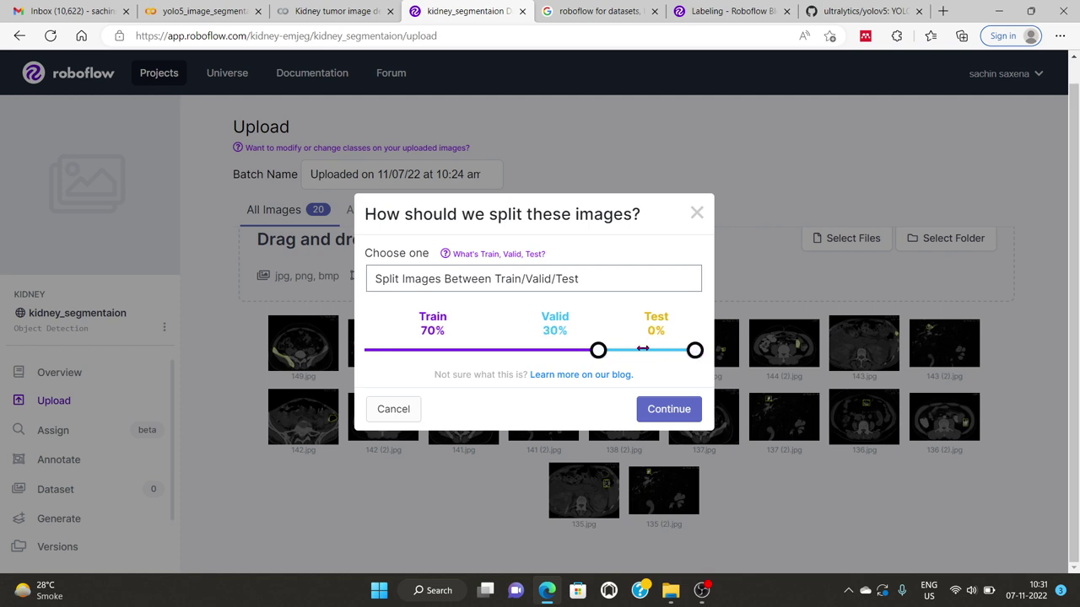
{"action": "left_click_drag", "start_coordinate": [597, 351], "coordinate": [649, 360]}
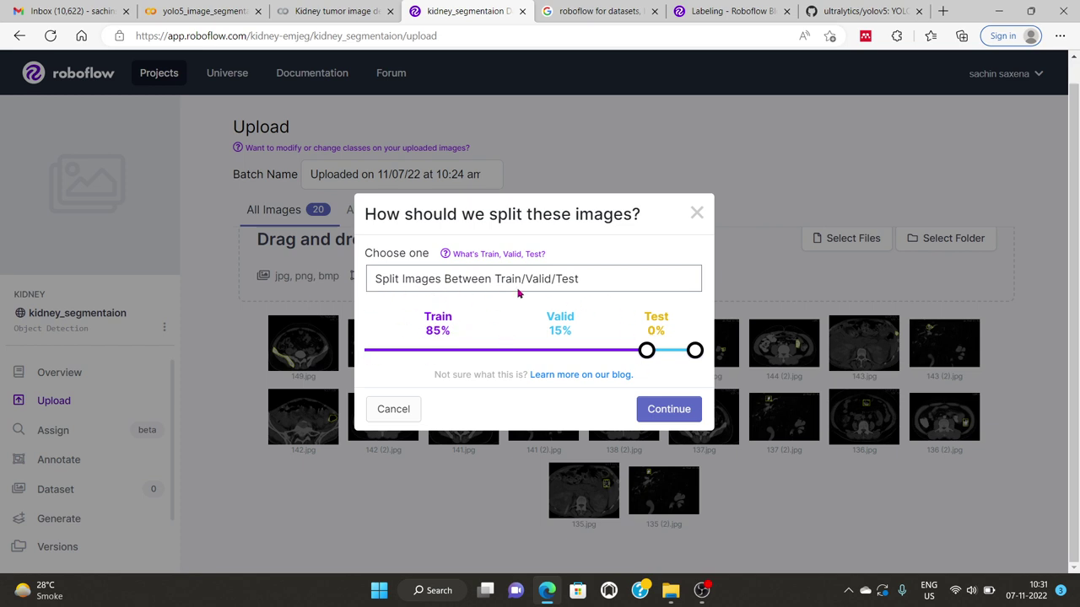
{"action": "left_click", "coordinate": [663, 409]}
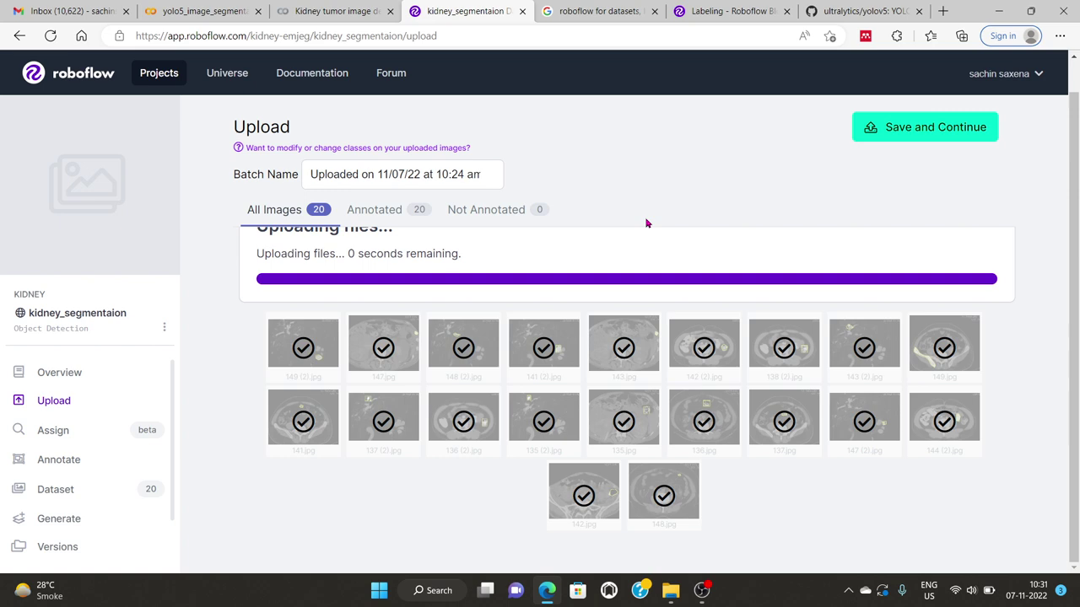
- Review the dataset version settings, keep Auto-Orient and the stretch to 640×640 as preprocessing, and proceed to augmentation
{"action": "scroll", "coordinate": [645, 218], "scroll_direction": "down", "scroll_amount": 3}
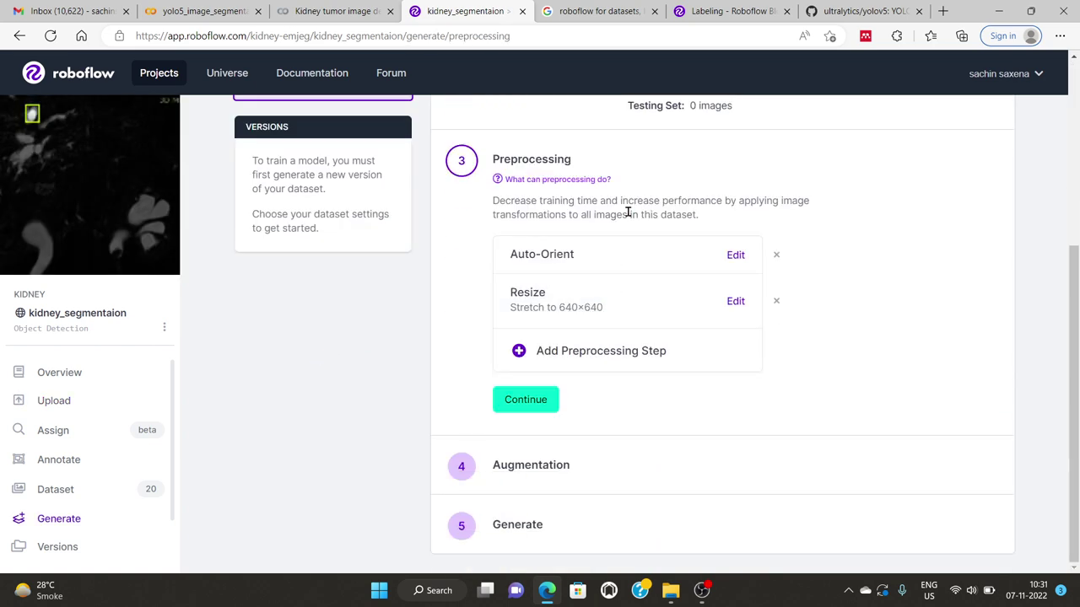
{"action": "scroll", "coordinate": [627, 212], "scroll_direction": "up", "scroll_amount": 3}
{"action": "scroll", "coordinate": [629, 268], "scroll_direction": "down", "scroll_amount": 3}
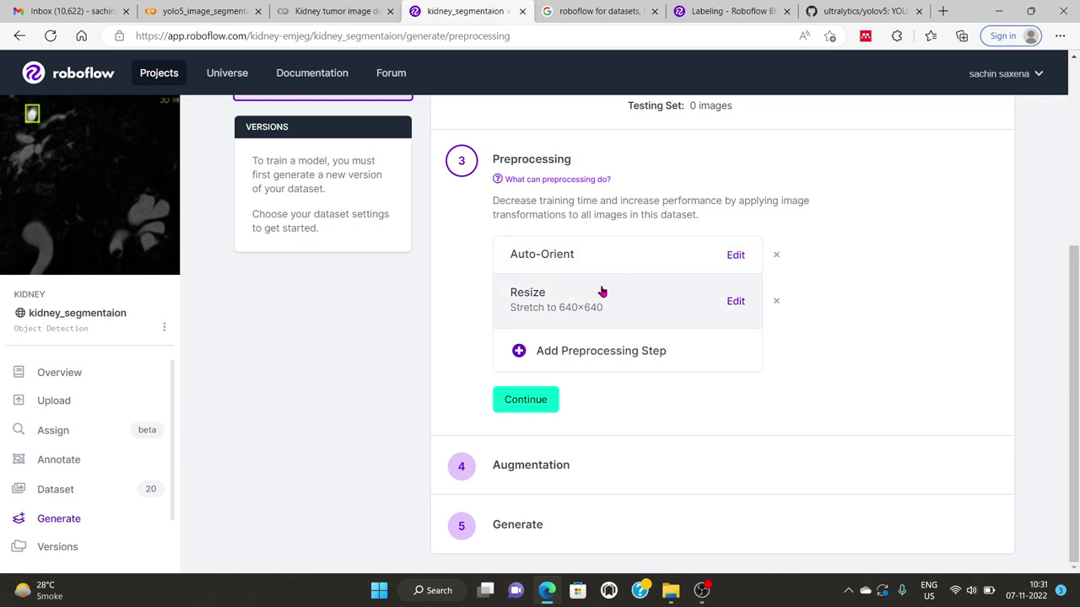
{"action": "left_click", "coordinate": [507, 462]}
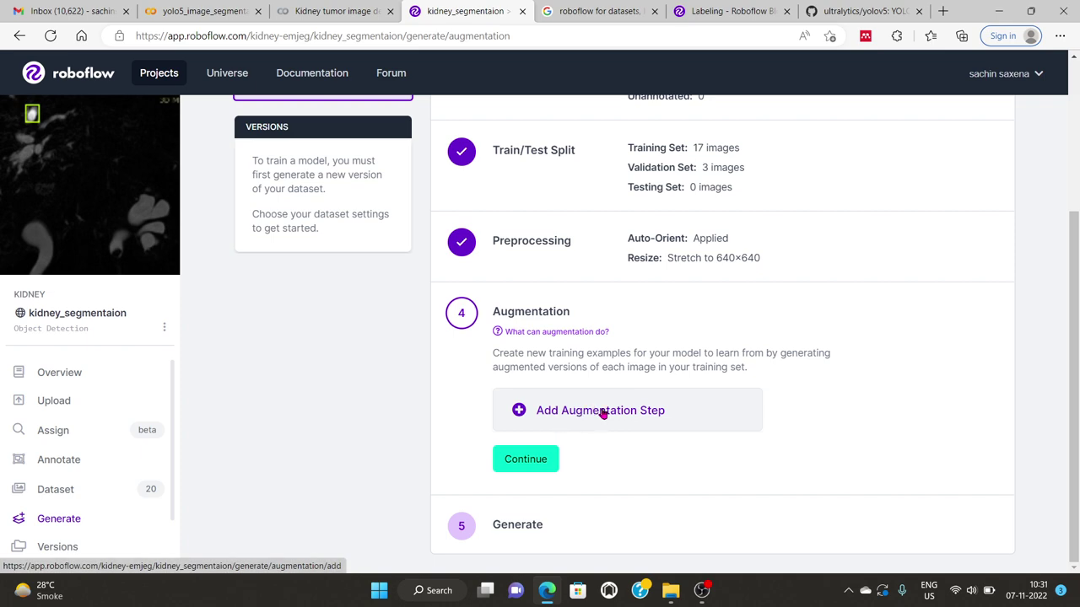
- Add an image-level Rotation augmentation between -5° and +5°
{"action": "left_click", "coordinate": [603, 414]}
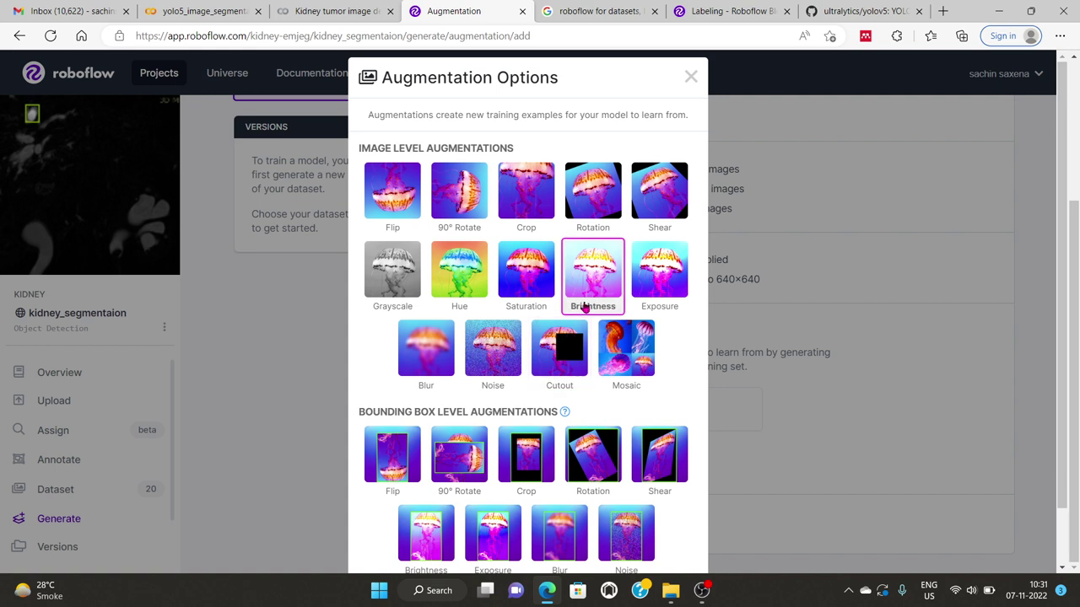
{"action": "scroll", "coordinate": [460, 388], "scroll_direction": "down", "scroll_amount": 1}
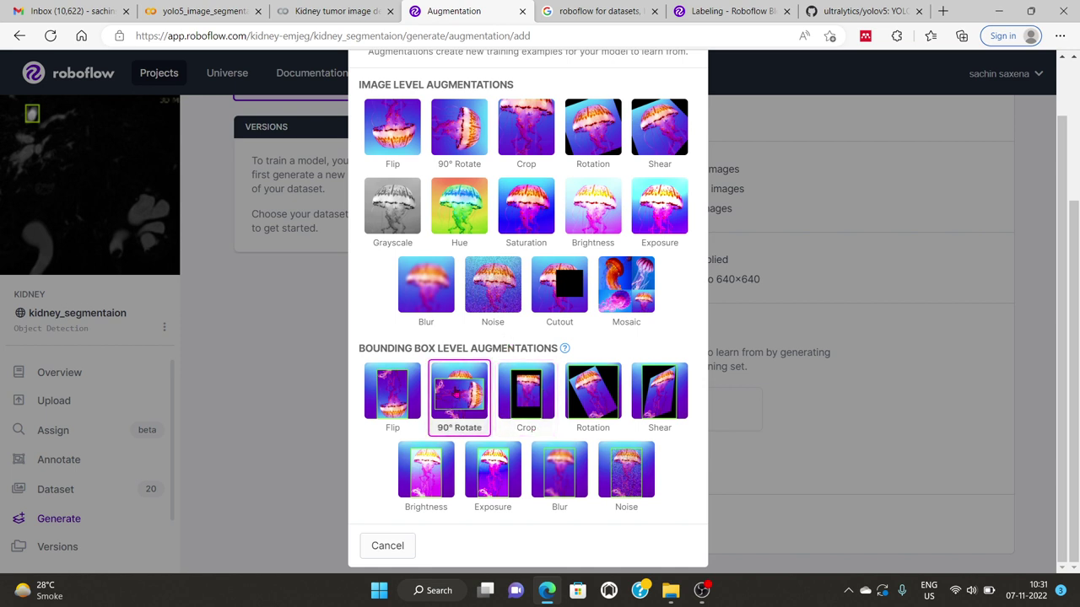
{"action": "scroll", "coordinate": [494, 312], "scroll_direction": "up", "scroll_amount": 1}
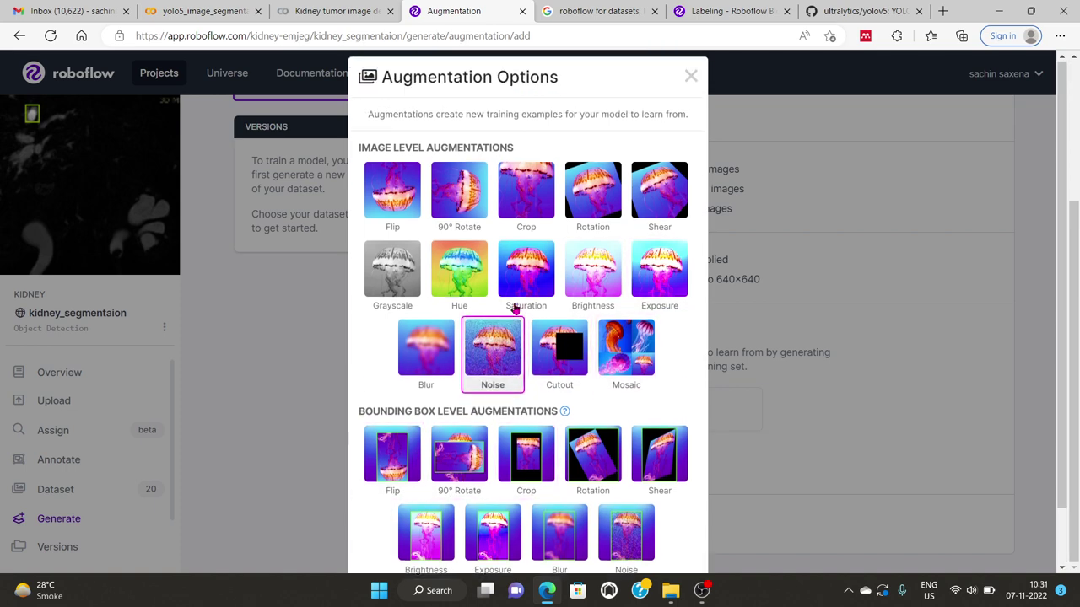
{"action": "left_click", "coordinate": [606, 182]}
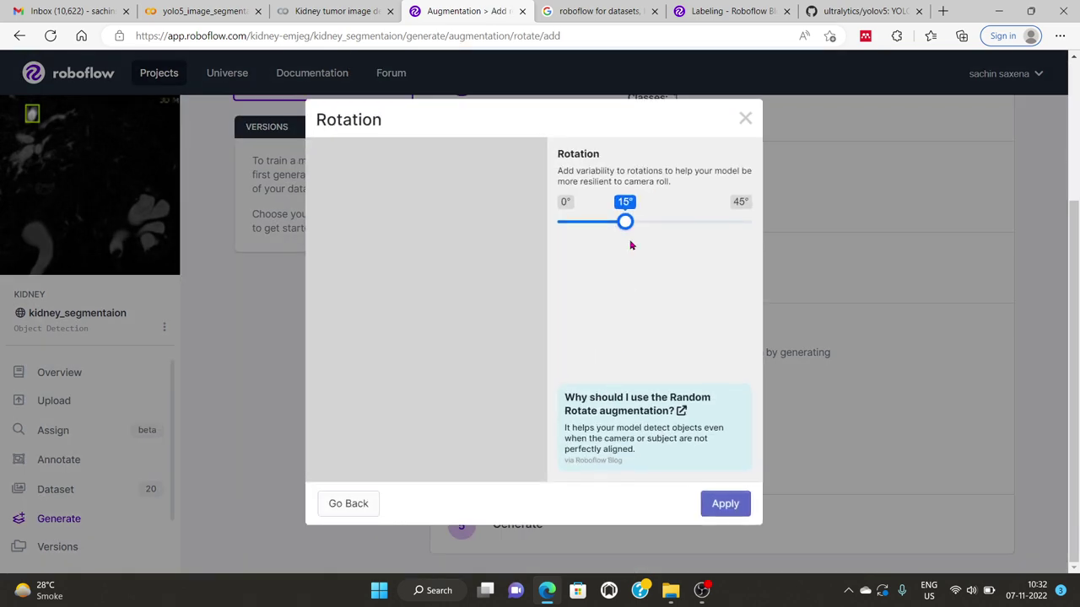
{"action": "left_click_drag", "start_coordinate": [625, 222], "coordinate": [586, 222]}
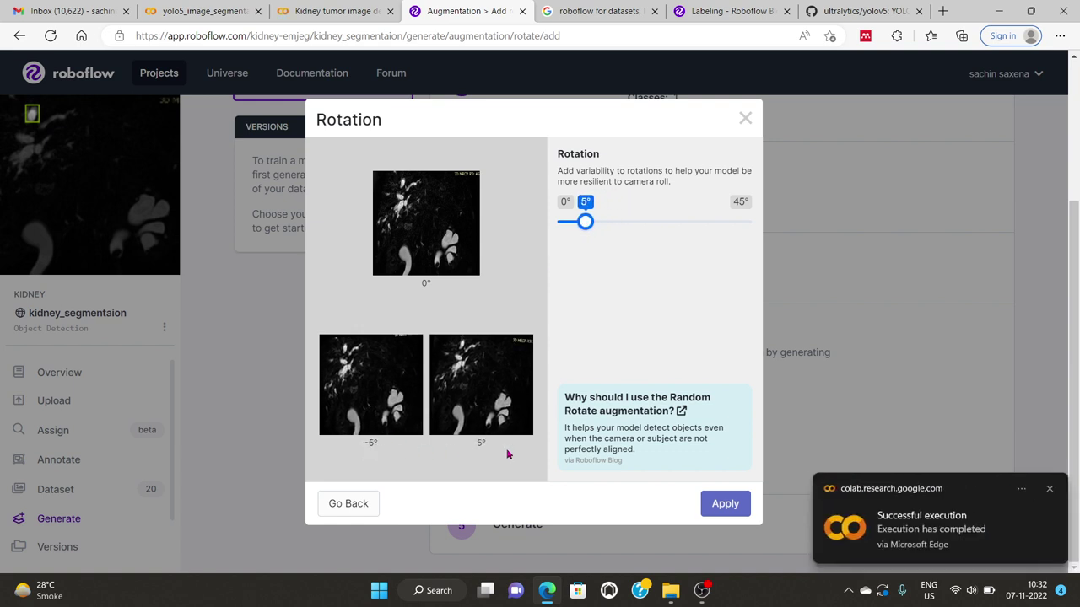
{"action": "left_click", "coordinate": [726, 504]}
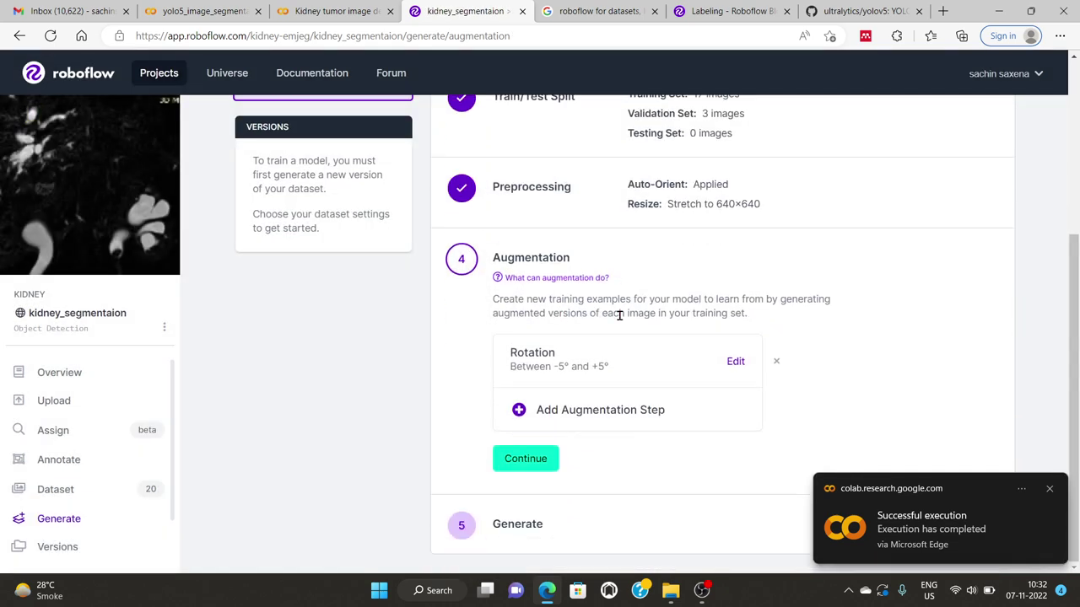
- Accept the augmentation settings with only Rotation and proceed to the version generation stage
{"action": "left_click", "coordinate": [579, 410]}
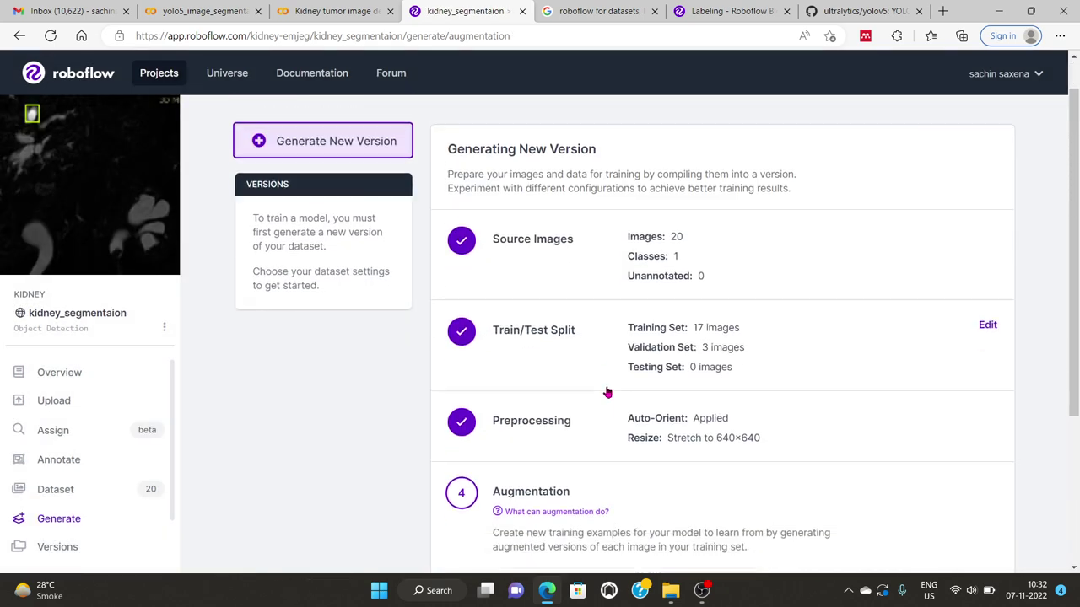
{"action": "scroll", "coordinate": [607, 392], "scroll_direction": "down", "scroll_amount": 3}
{"action": "left_click", "coordinate": [534, 461]}
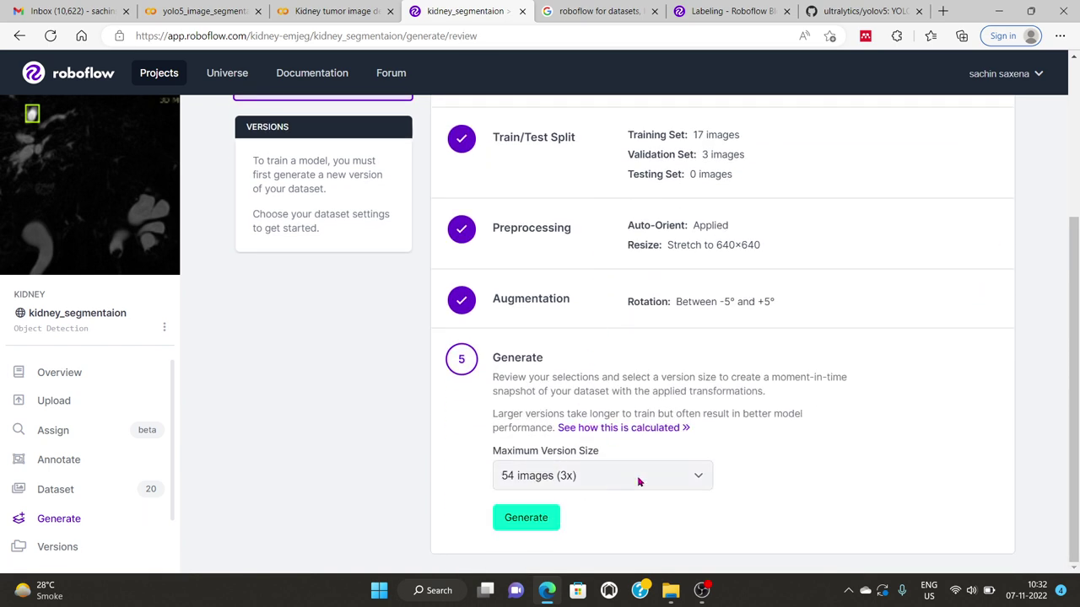
- Generate the dataset version with a maximum version size of 54 images (3x)
{"action": "left_click", "coordinate": [692, 476]}
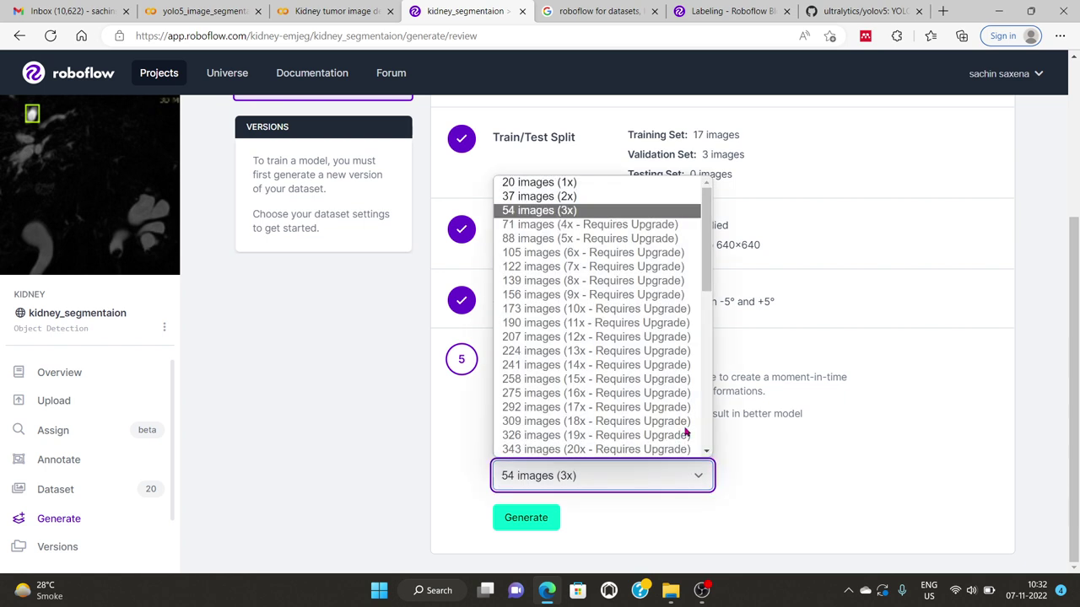
{"action": "left_click", "coordinate": [532, 211]}
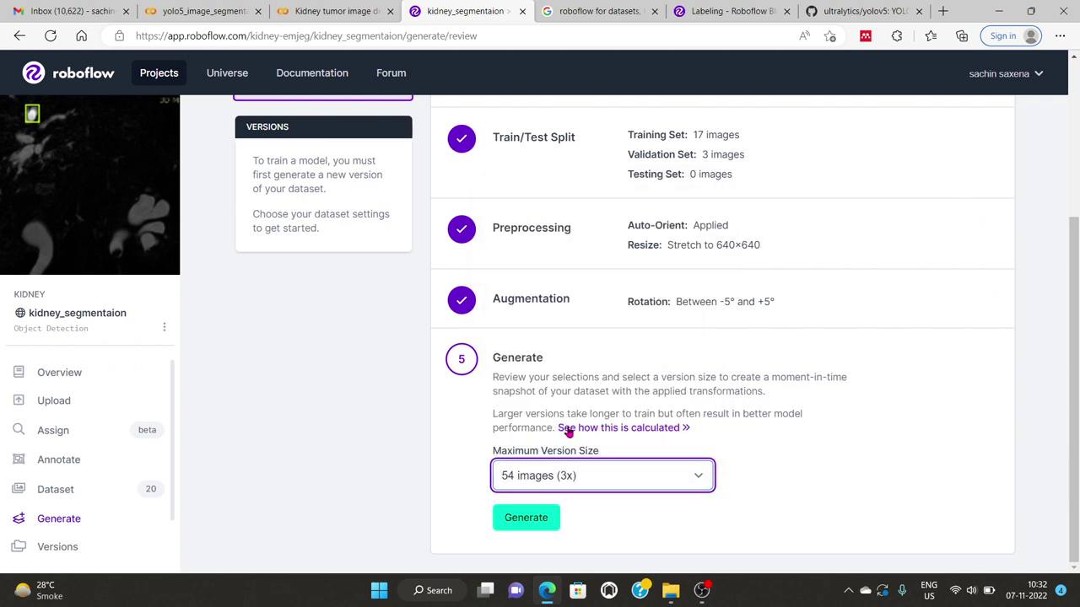
{"action": "left_click", "coordinate": [527, 517]}
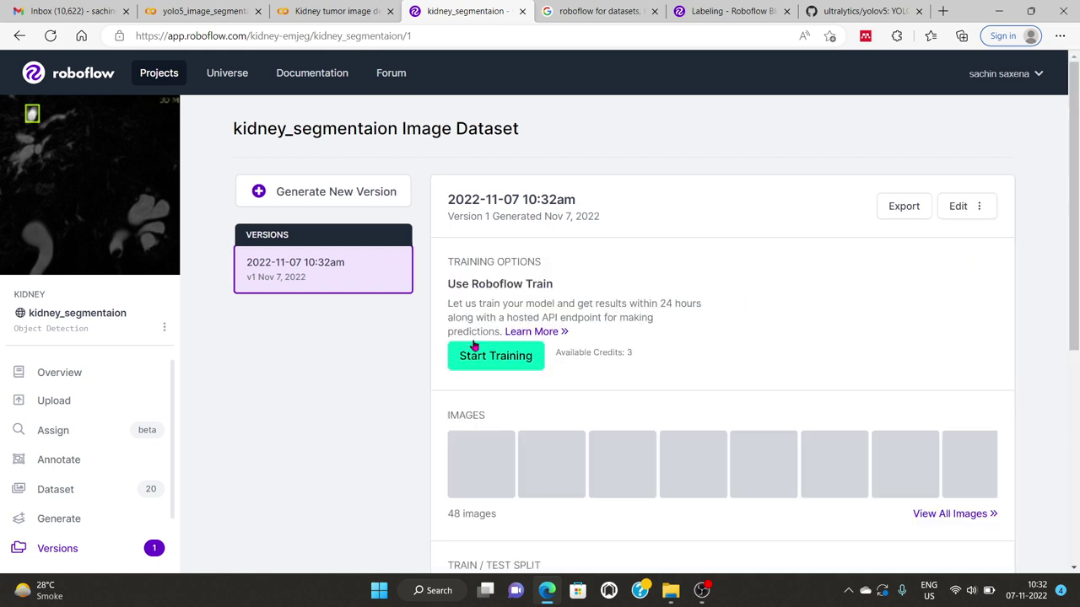
{"action": "scroll", "coordinate": [502, 355], "scroll_direction": "down", "scroll_amount": 1}
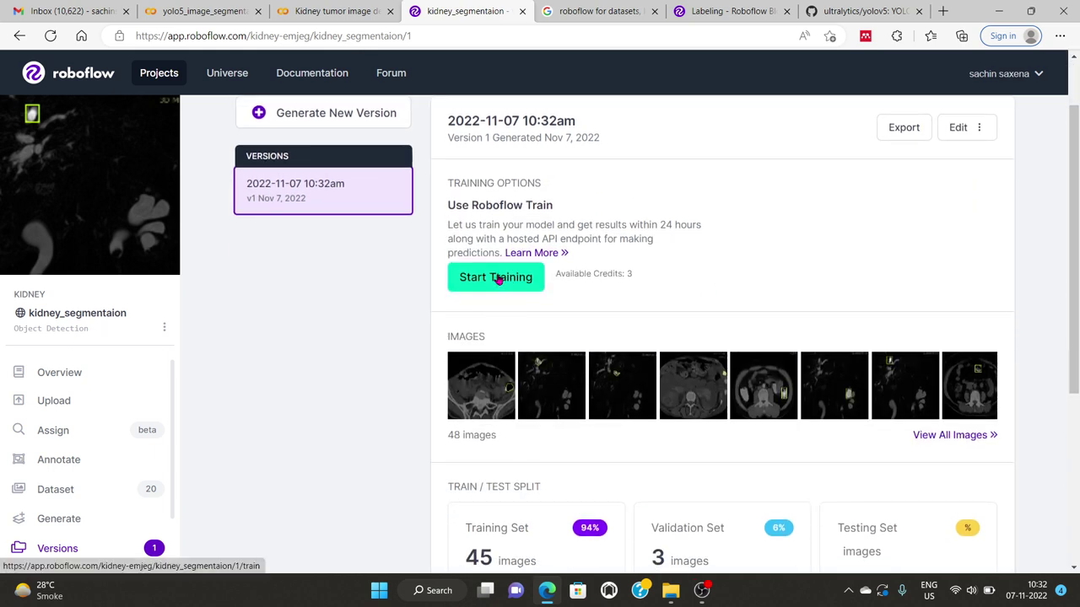
- Try to train the generated version with the Fast model type from the public checkpoint v2 - COCOv6n
{"action": "left_click", "coordinate": [497, 280]}
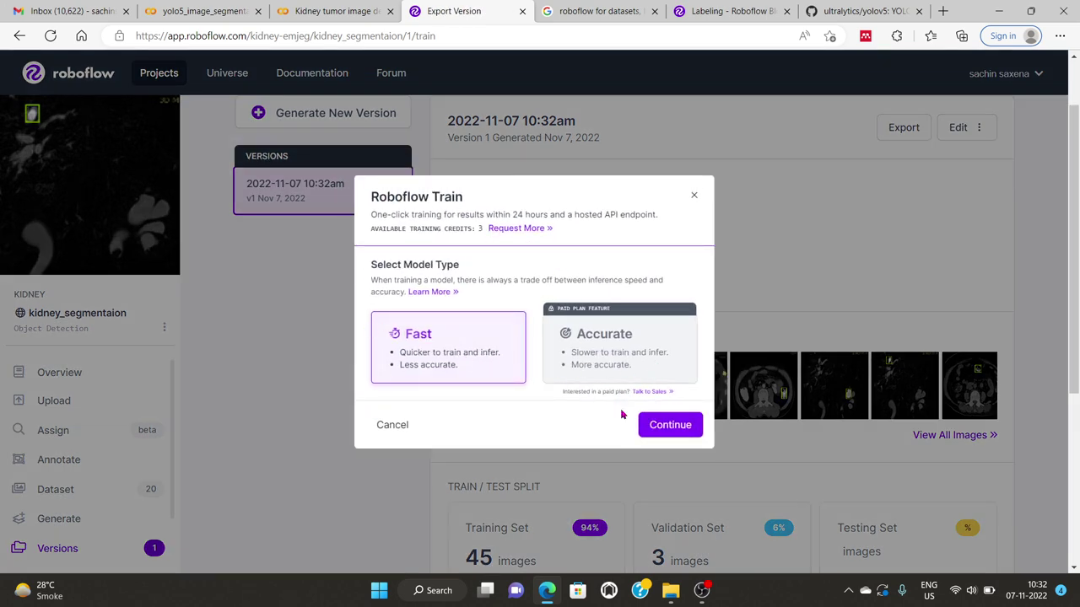
{"action": "left_click", "coordinate": [670, 425]}
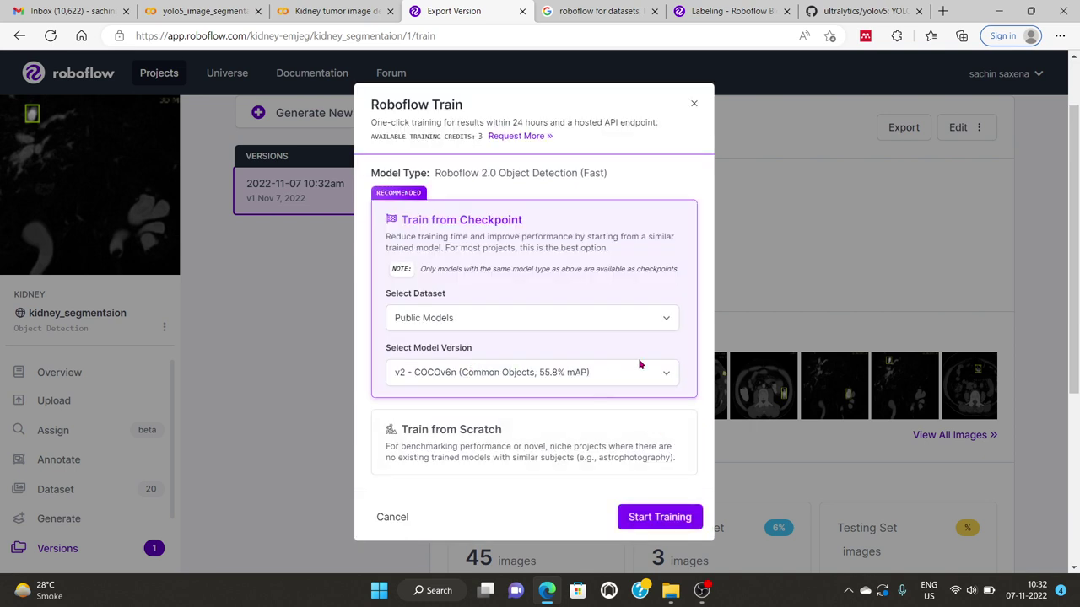
{"action": "left_click", "coordinate": [664, 379]}
{"action": "left_click", "coordinate": [662, 367]}
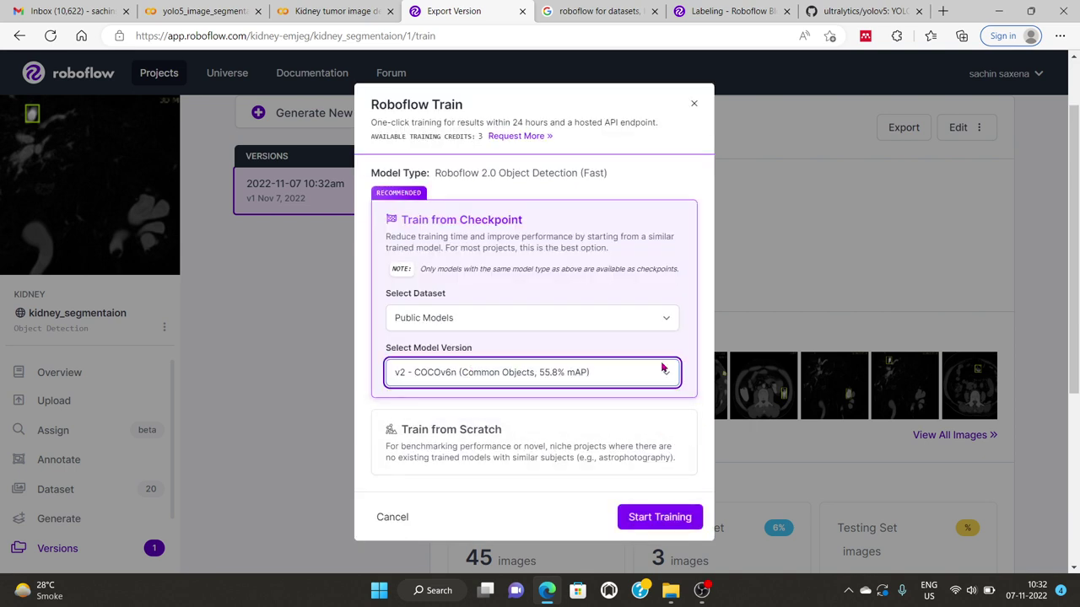
{"action": "left_click", "coordinate": [659, 315]}
{"action": "left_click", "coordinate": [658, 316]}
{"action": "left_click", "coordinate": [657, 516]}
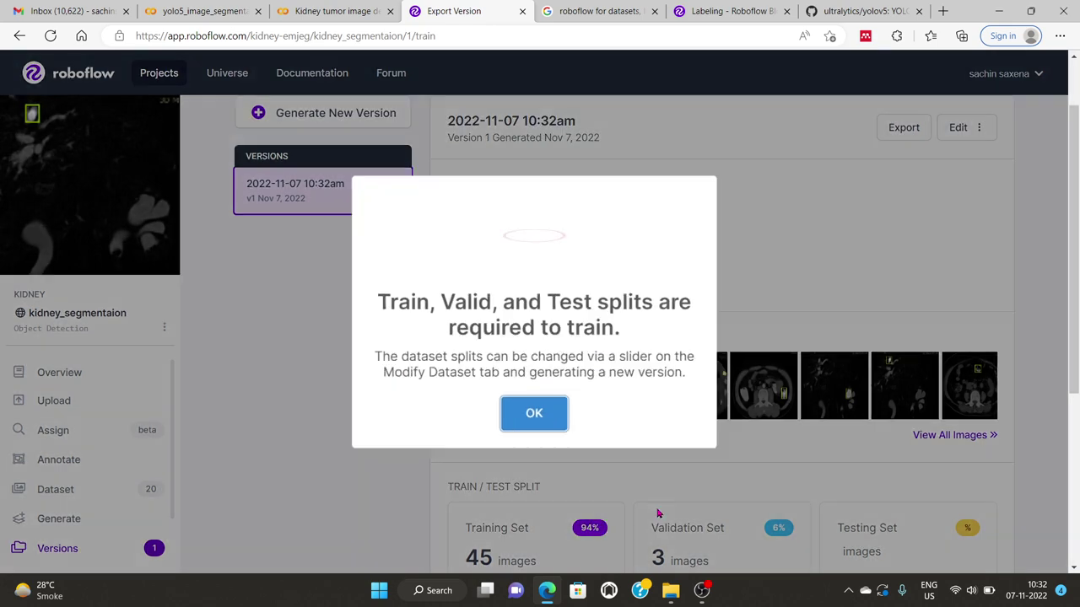
{"action": "left_click", "coordinate": [533, 411]}
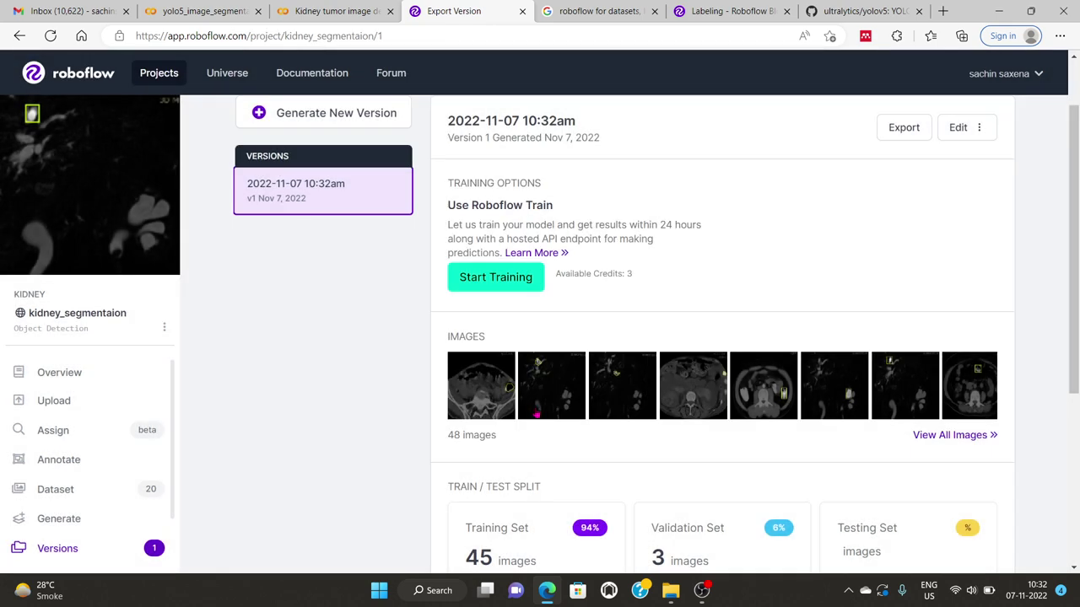
- Look over the generated version's details and reopen its Roboflow Train setup with the Fast model type
{"action": "scroll", "coordinate": [581, 394], "scroll_direction": "down", "scroll_amount": 4}
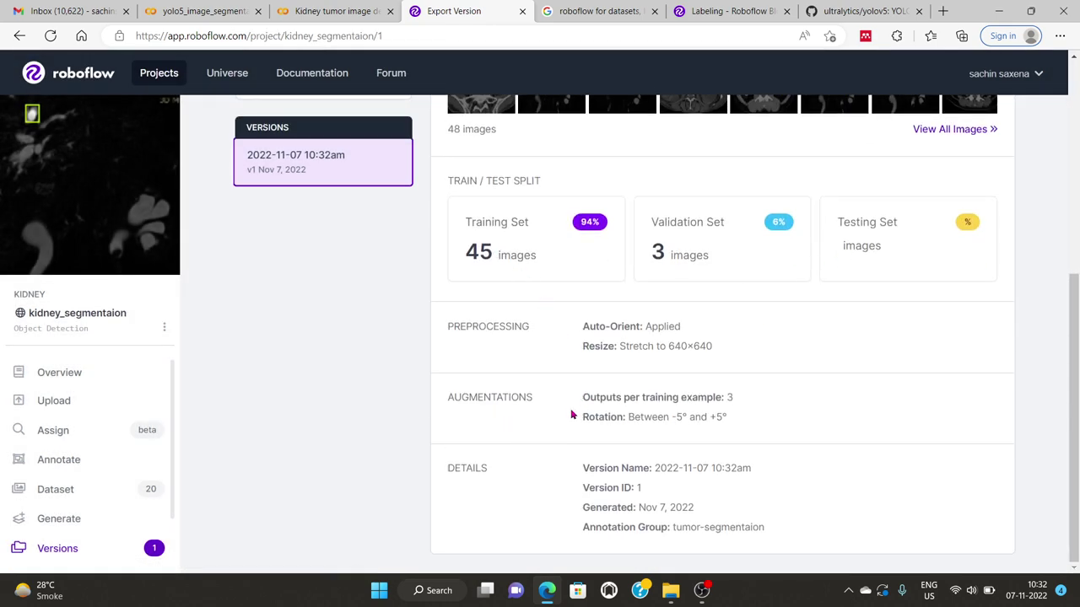
{"action": "scroll", "coordinate": [470, 329], "scroll_direction": "up", "scroll_amount": 4}
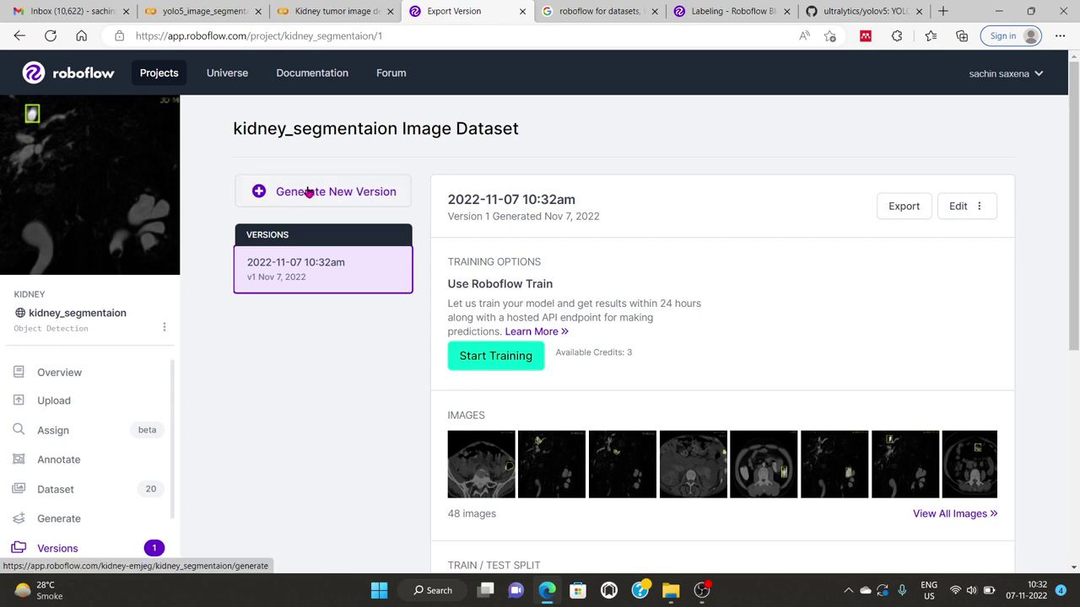
{"action": "left_click", "coordinate": [301, 254]}
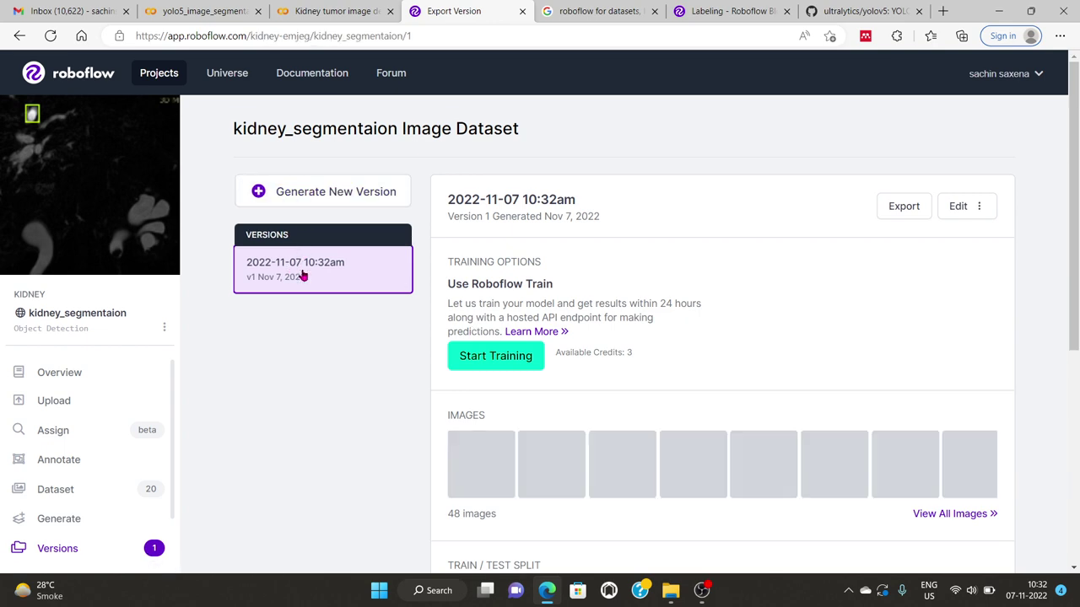
{"action": "left_click", "coordinate": [496, 357]}
{"action": "left_click", "coordinate": [617, 346]}
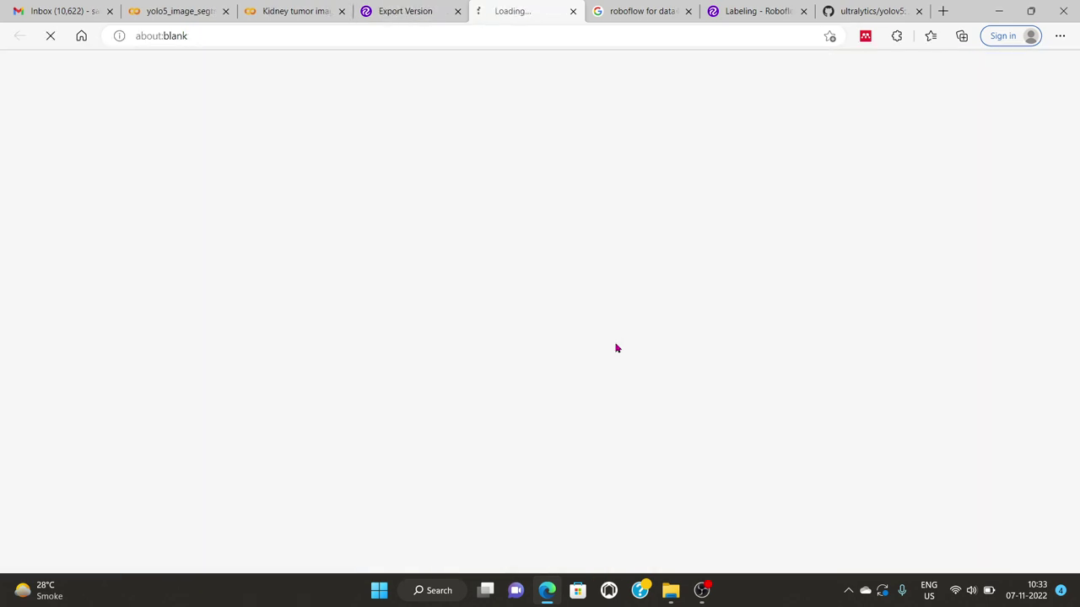
{"action": "left_click", "coordinate": [572, 11]}
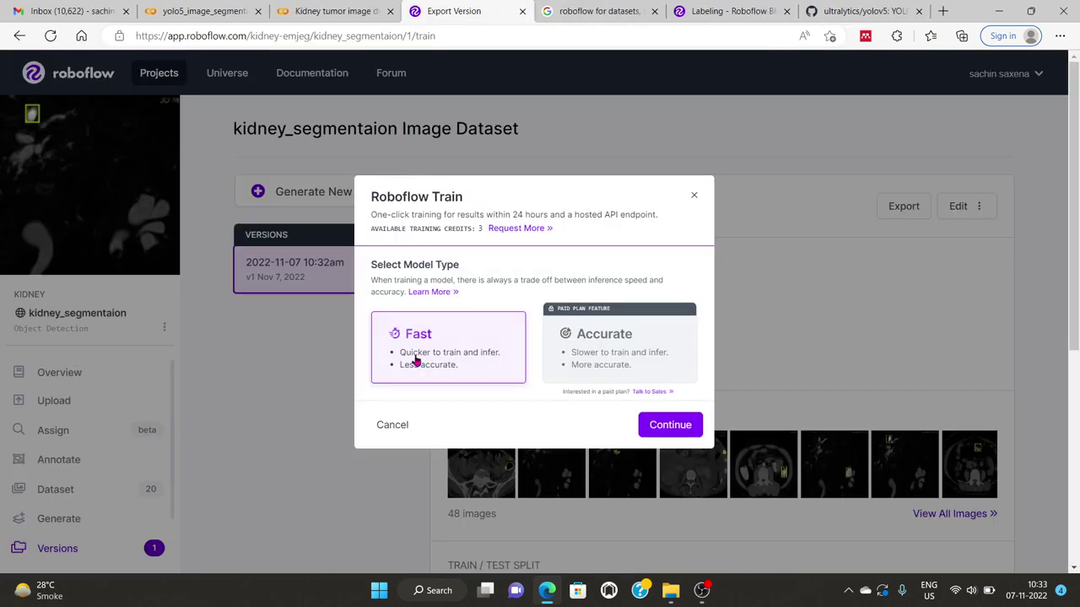
{"action": "left_click", "coordinate": [668, 426]}
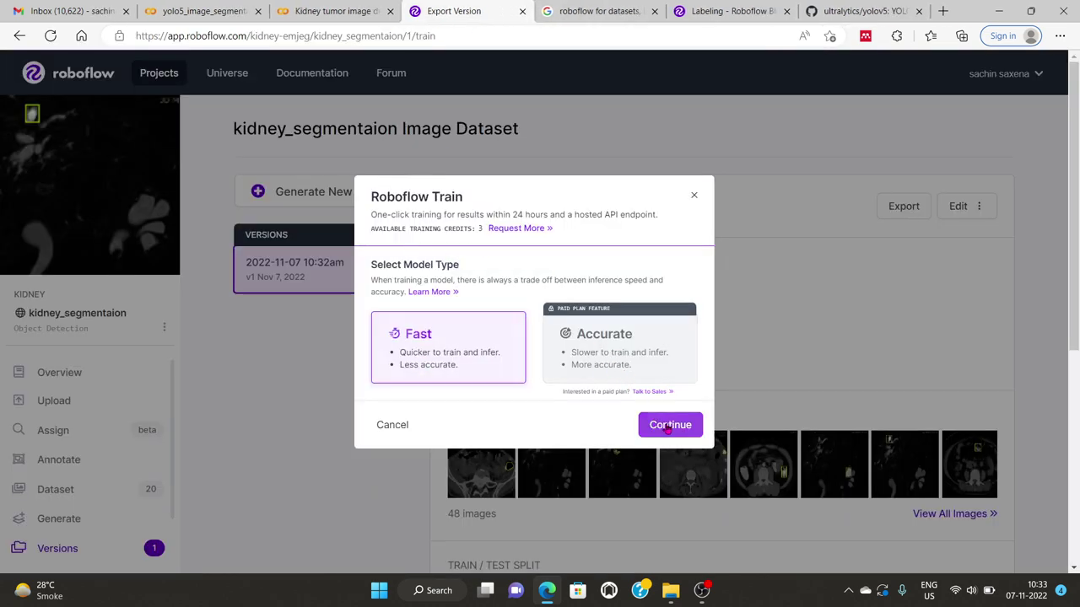
{"action": "left_click", "coordinate": [675, 425]}
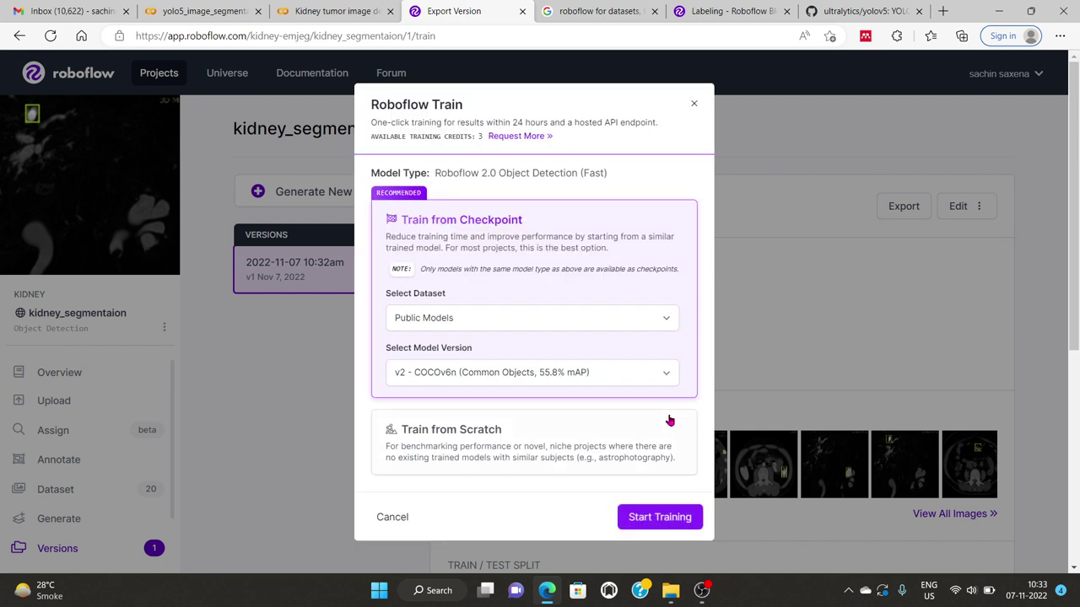
{"action": "scroll", "coordinate": [465, 261], "scroll_direction": "down", "scroll_amount": 2}
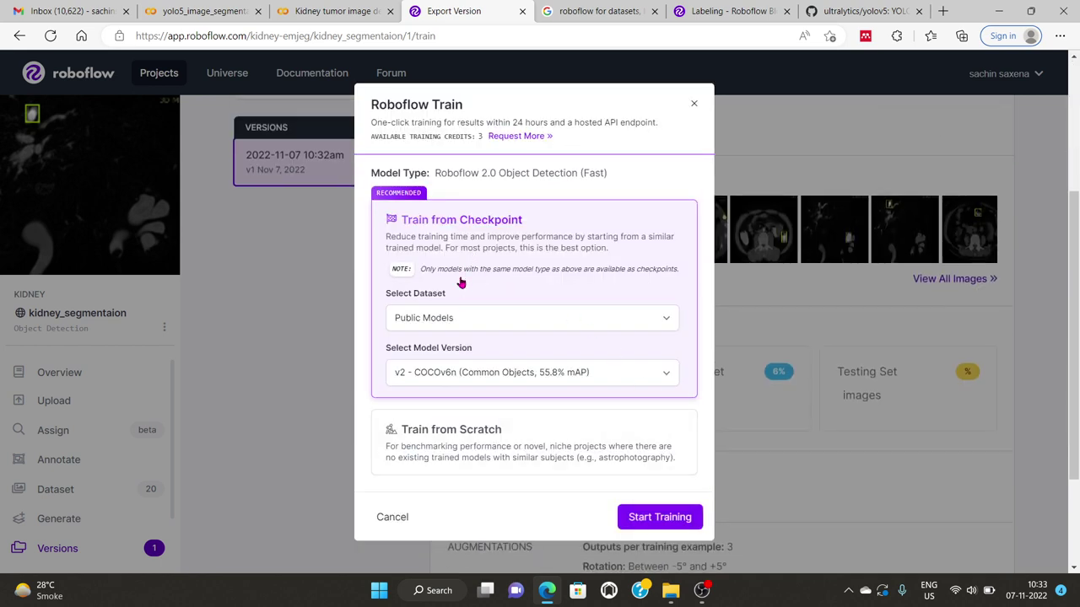
- Check the checkpoint dataset and model version choices, then try to train the version from scratch
{"action": "left_click", "coordinate": [617, 325]}
{"action": "left_click", "coordinate": [504, 341]}
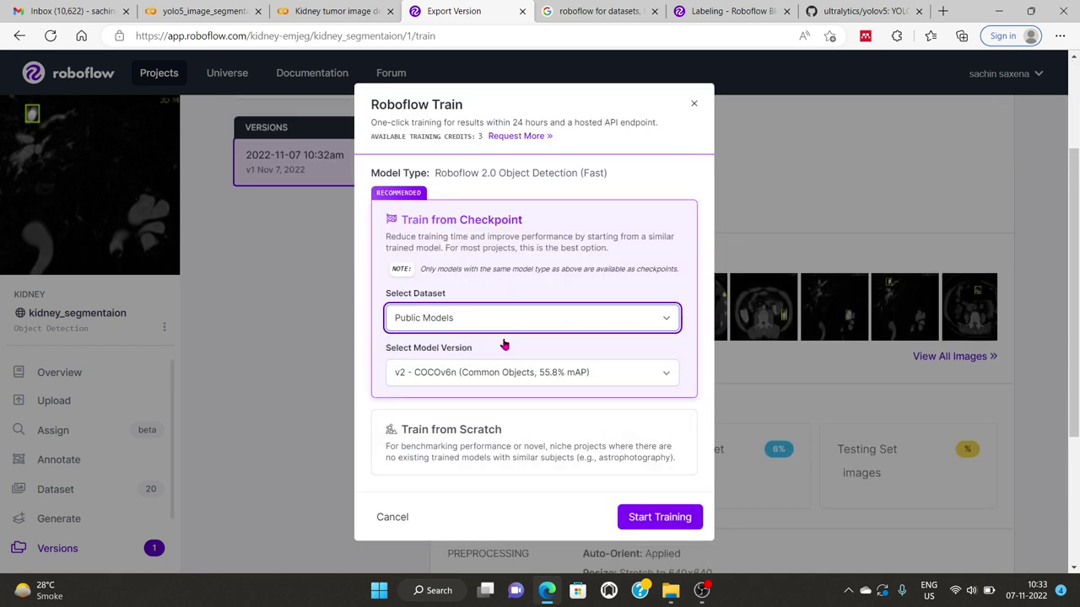
{"action": "left_click", "coordinate": [550, 374]}
{"action": "left_click", "coordinate": [527, 396]}
{"action": "scroll", "coordinate": [535, 335], "scroll_direction": "down", "scroll_amount": 2}
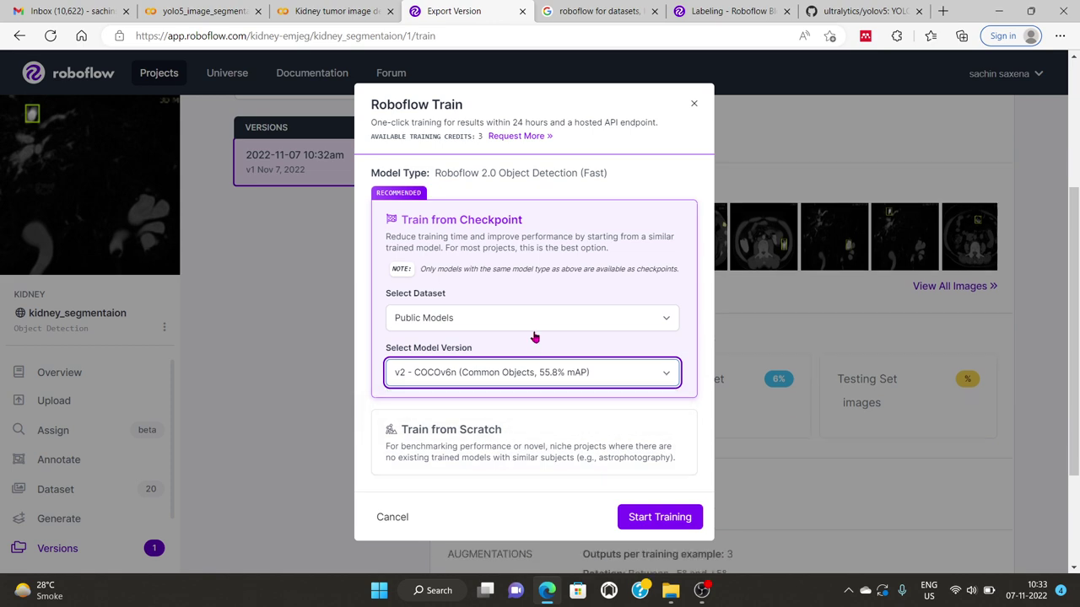
{"action": "left_click", "coordinate": [485, 447]}
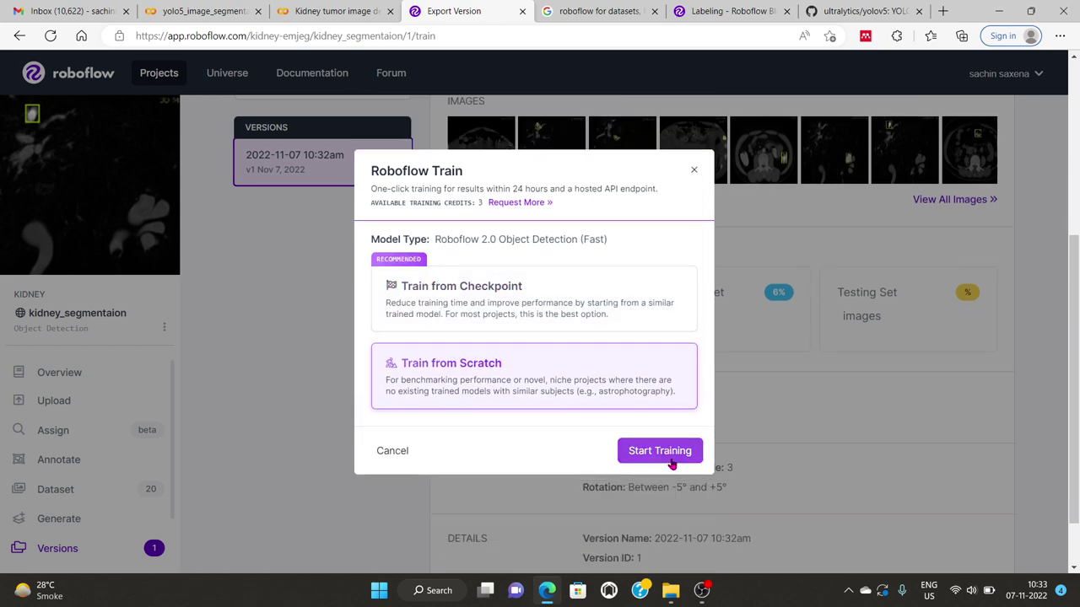
{"action": "left_click", "coordinate": [658, 448]}
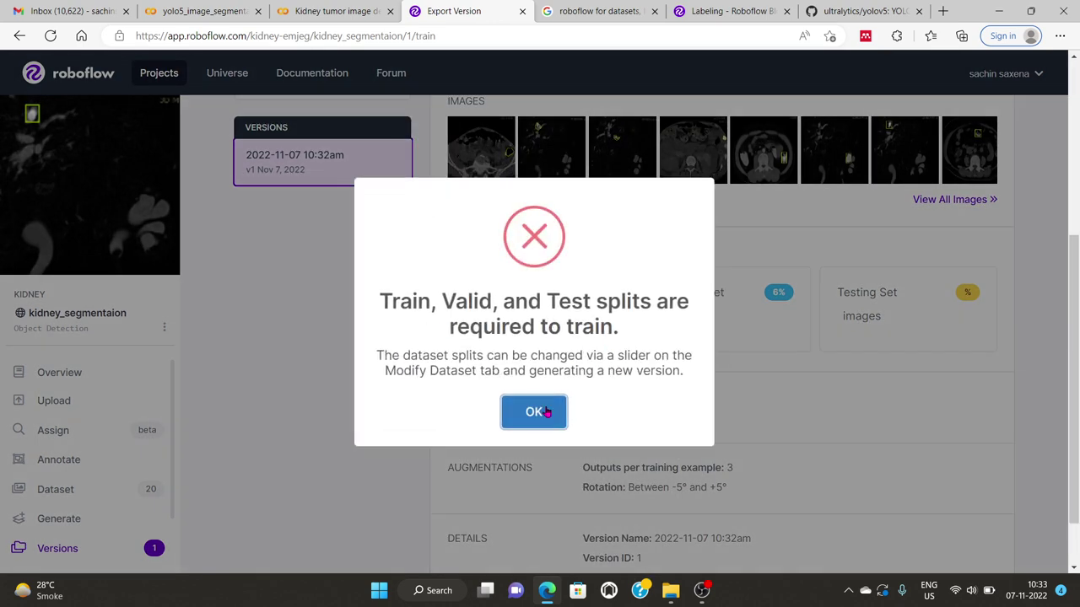
{"action": "left_click", "coordinate": [536, 412]}
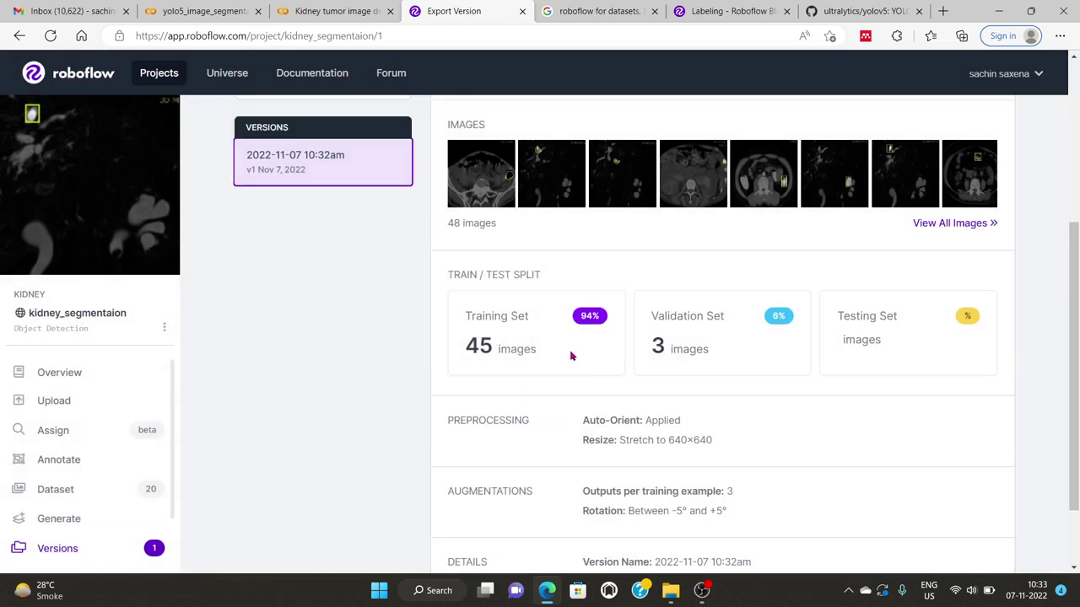
- Start a new version of the kidney_segmentaion dataset and reopen its Train/Test Split stage
{"action": "scroll", "coordinate": [571, 356], "scroll_direction": "down", "scroll_amount": 1}
{"action": "scroll", "coordinate": [567, 375], "scroll_direction": "up", "scroll_amount": 5}
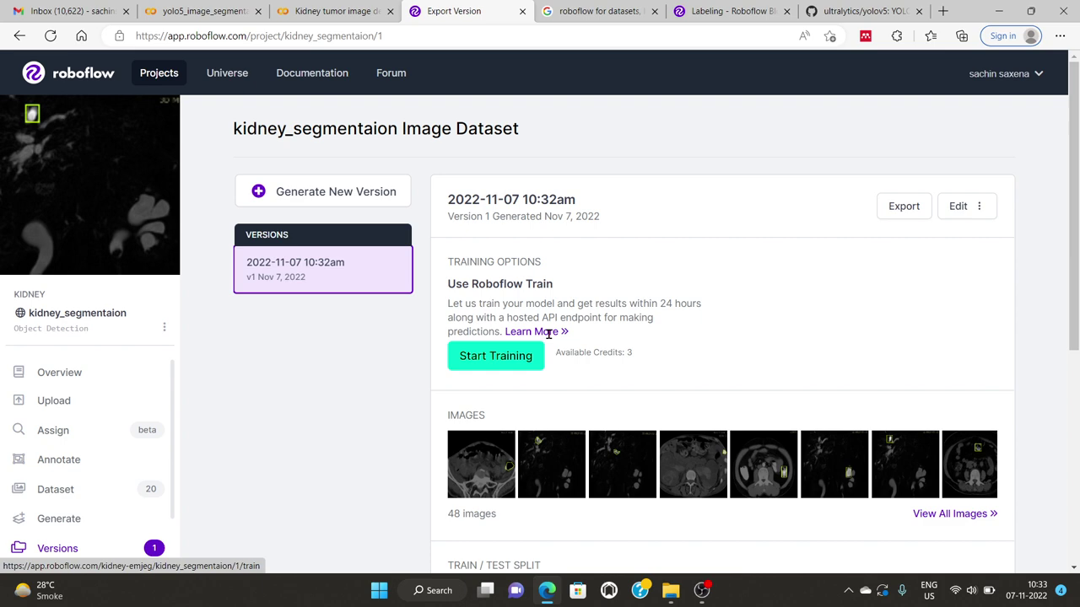
{"action": "left_click", "coordinate": [296, 191]}
{"action": "scroll", "coordinate": [629, 329], "scroll_direction": "down", "scroll_amount": 3}
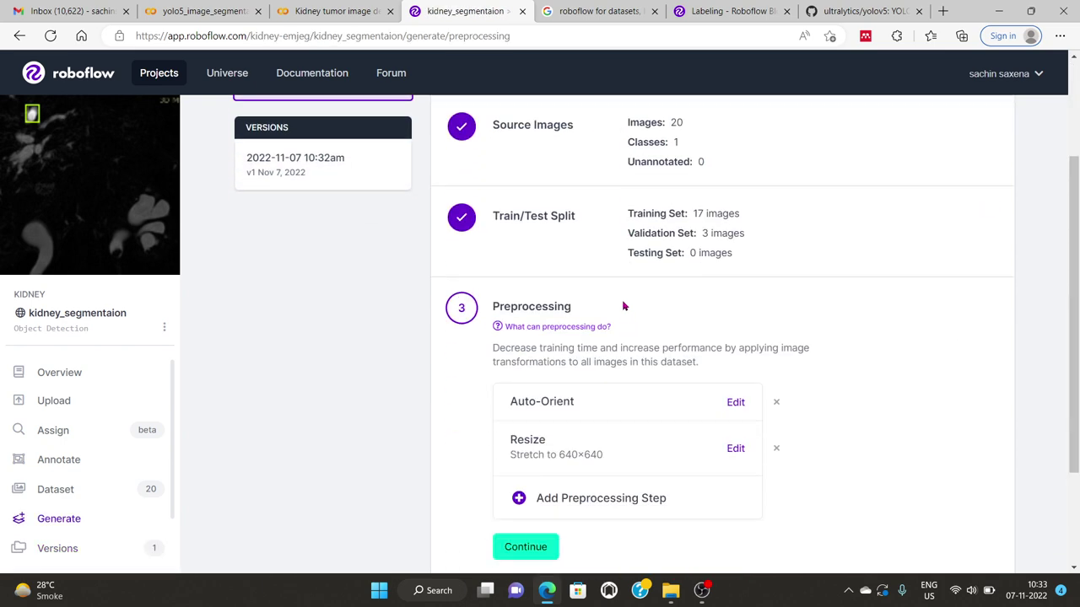
{"action": "scroll", "coordinate": [658, 291], "scroll_direction": "down", "scroll_amount": 2}
{"action": "scroll", "coordinate": [666, 282], "scroll_direction": "up", "scroll_amount": 3}
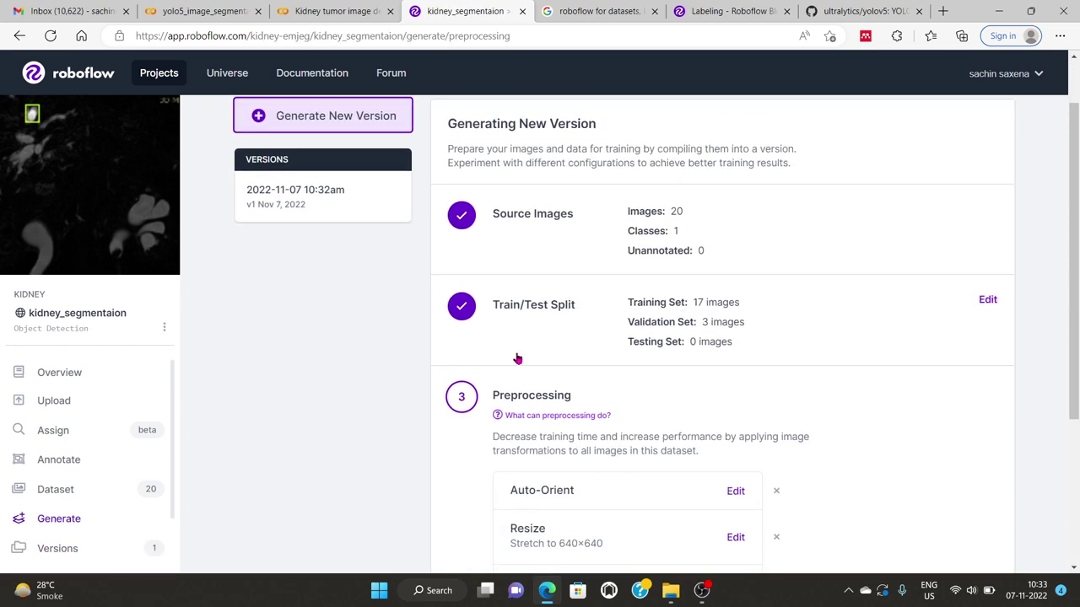
{"action": "scroll", "coordinate": [641, 328], "scroll_direction": "down", "scroll_amount": 3}
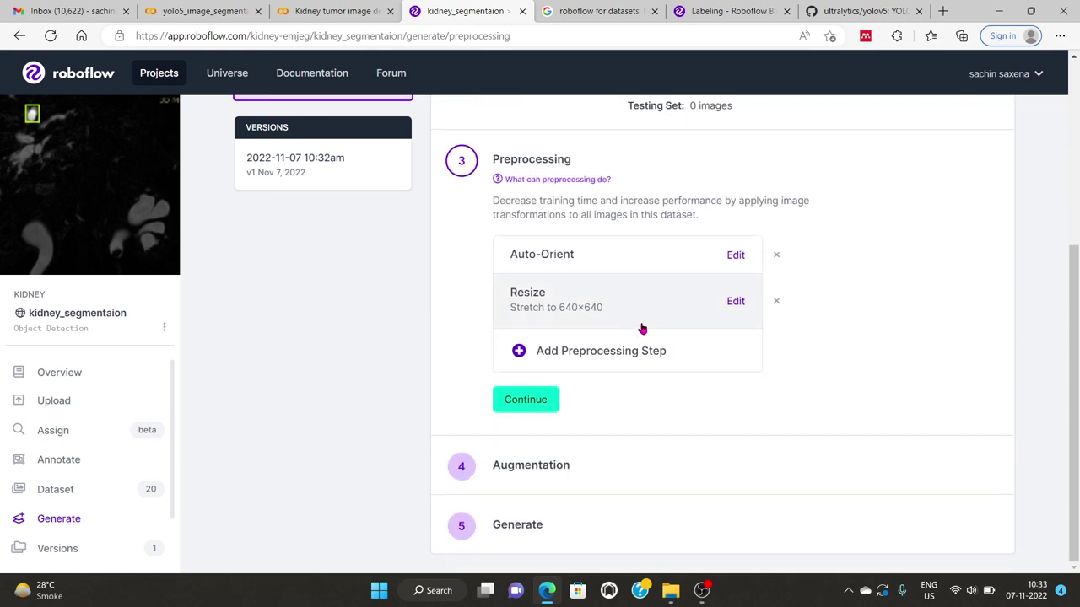
{"action": "scroll", "coordinate": [515, 281], "scroll_direction": "up", "scroll_amount": 3}
{"action": "left_click", "coordinate": [535, 307]}
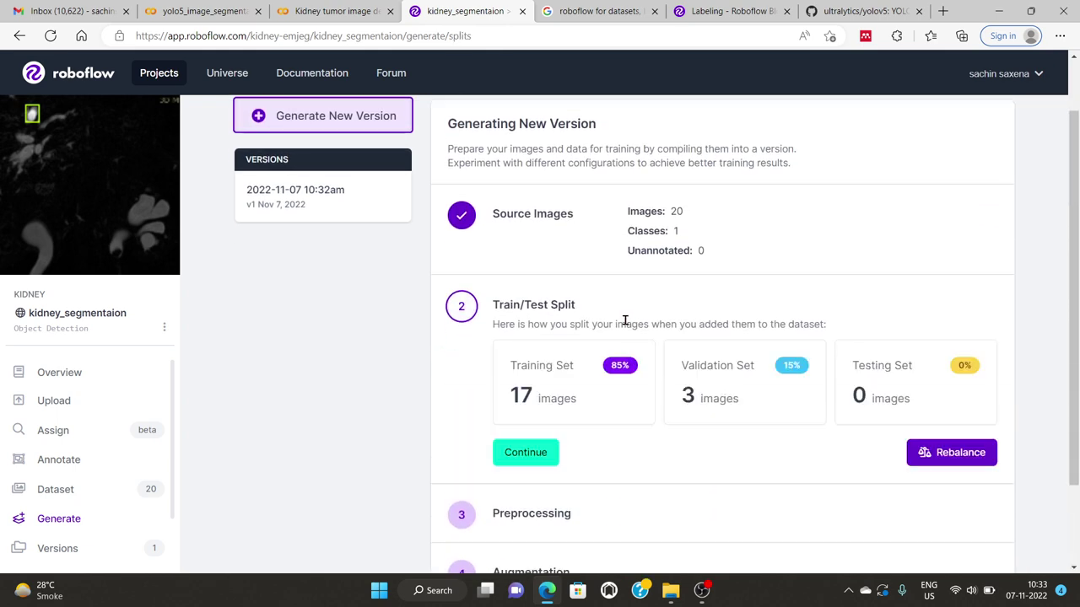
- Rebalance the train/test split to 14 training, 6 validation and 0 test images and save it
{"action": "left_click", "coordinate": [525, 453]}
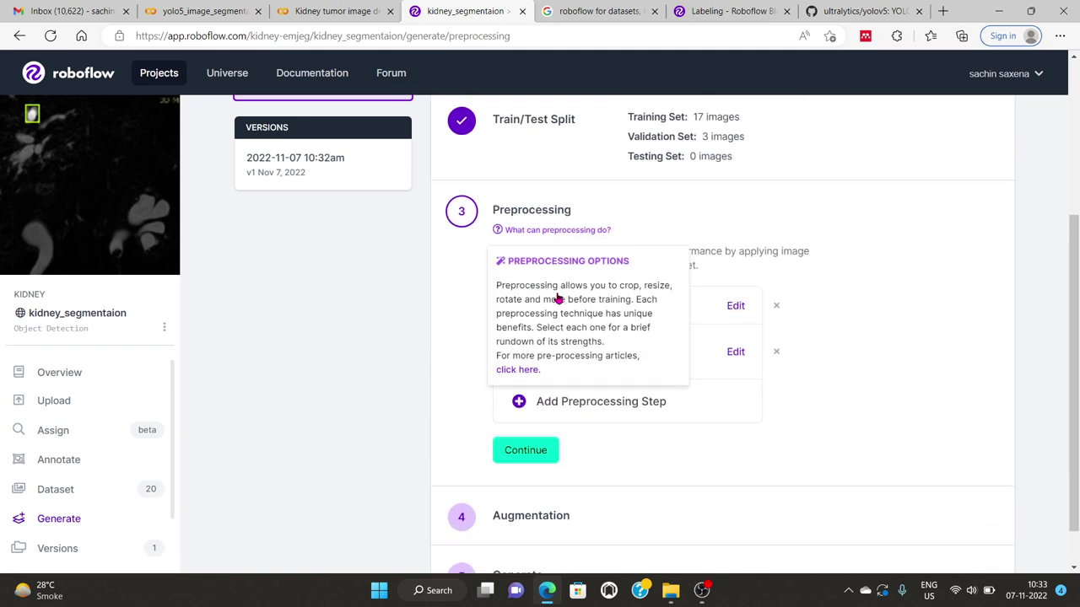
{"action": "scroll", "coordinate": [542, 289], "scroll_direction": "up", "scroll_amount": 1}
{"action": "left_click", "coordinate": [535, 309]}
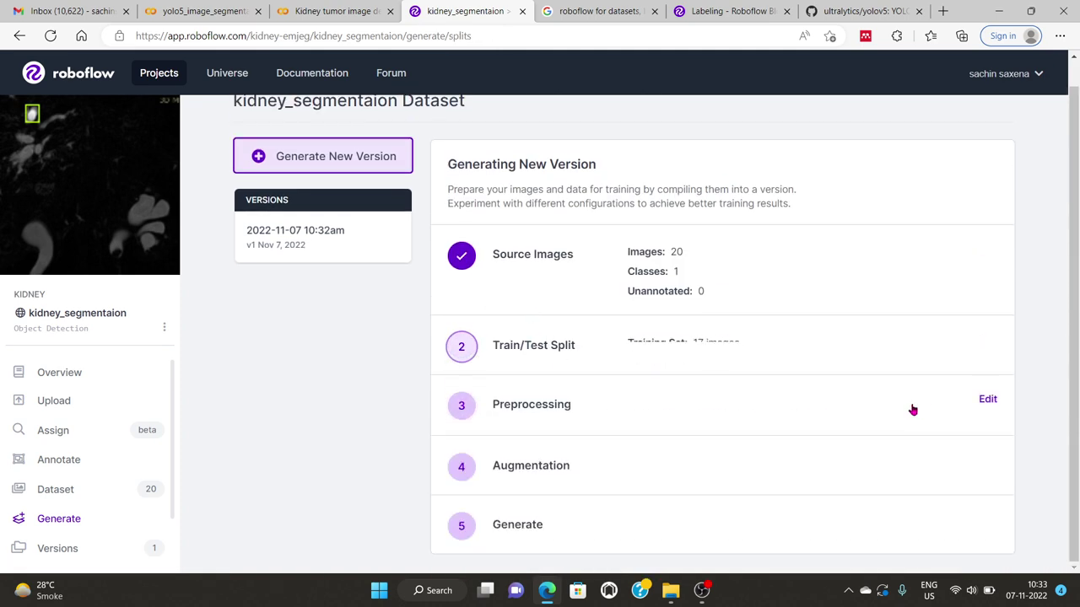
{"action": "left_click", "coordinate": [949, 454]}
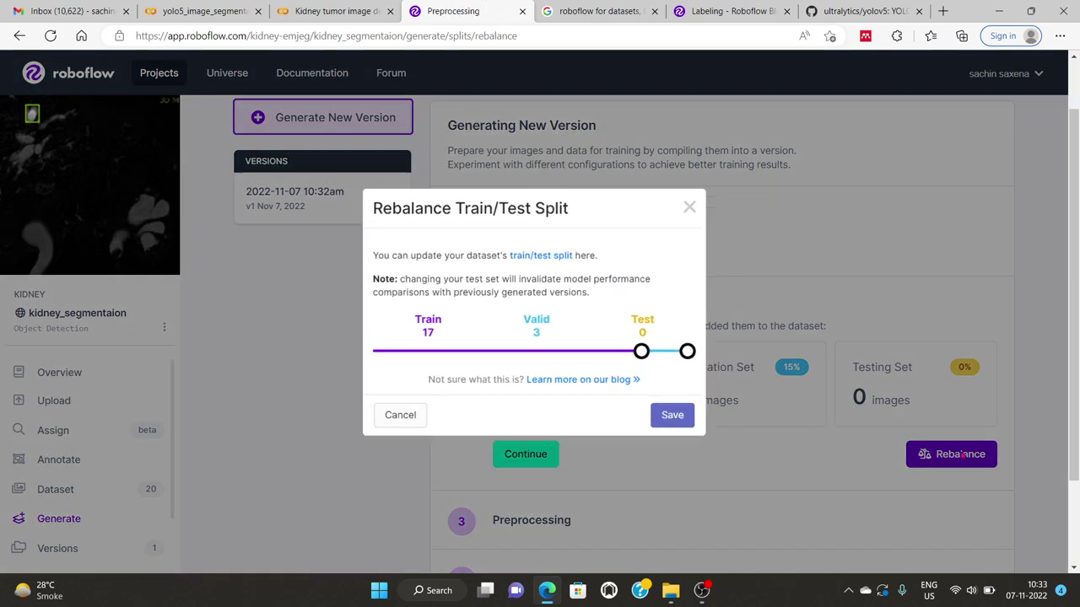
{"action": "left_click_drag", "start_coordinate": [647, 353], "coordinate": [594, 358]}
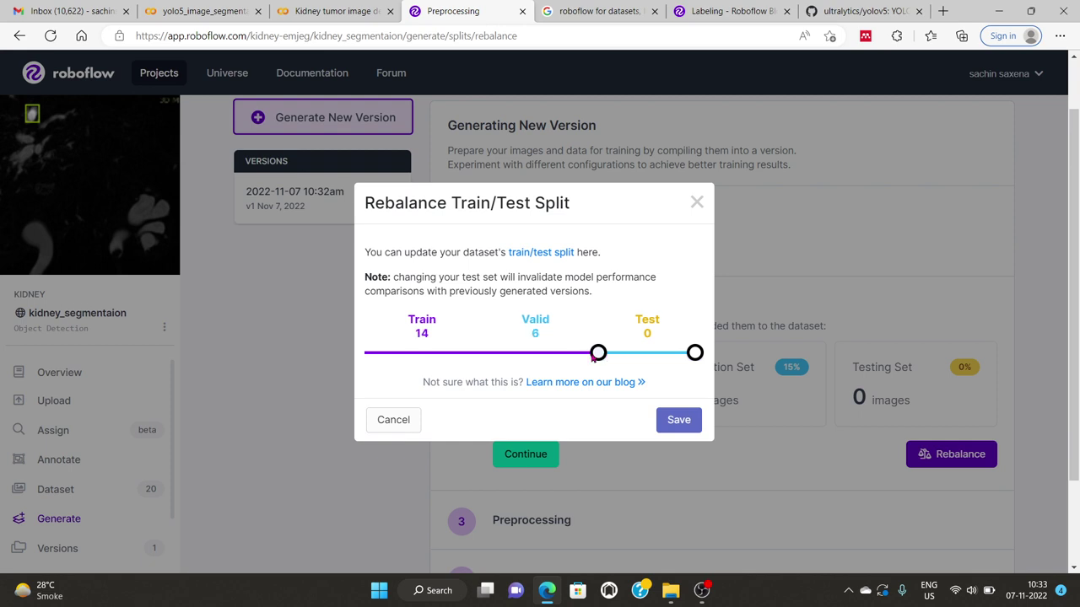
{"action": "left_click", "coordinate": [677, 418]}
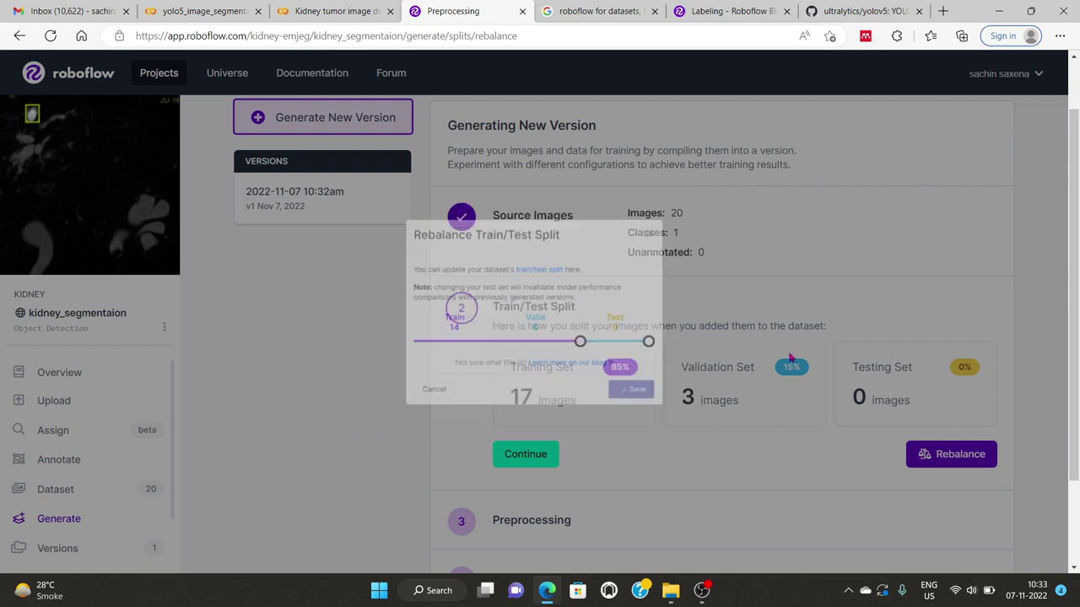
- Accept the rebalanced split, keep Auto-Orient and the stretch to 640×640 as preprocessing, and proceed to augmentation
{"action": "scroll", "coordinate": [652, 341], "scroll_direction": "down", "scroll_amount": 2}
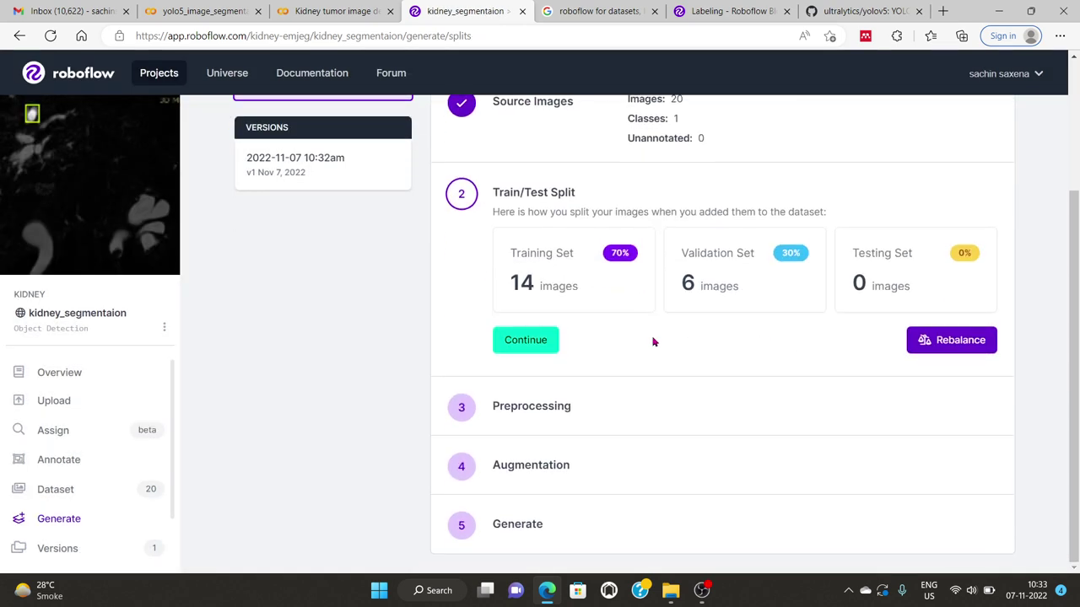
{"action": "left_click", "coordinate": [513, 341]}
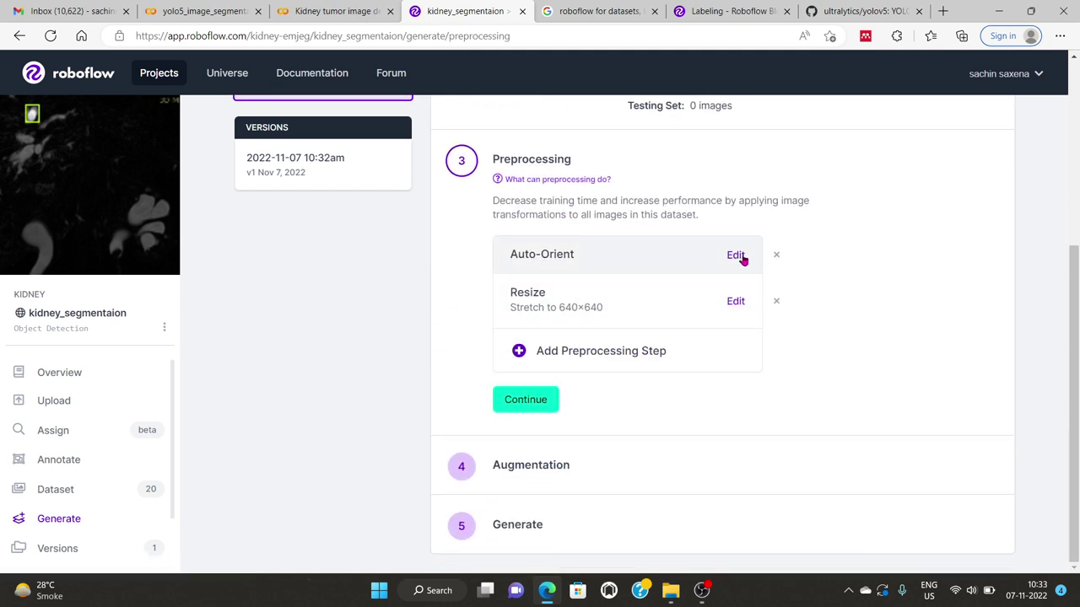
{"action": "left_click", "coordinate": [540, 402]}
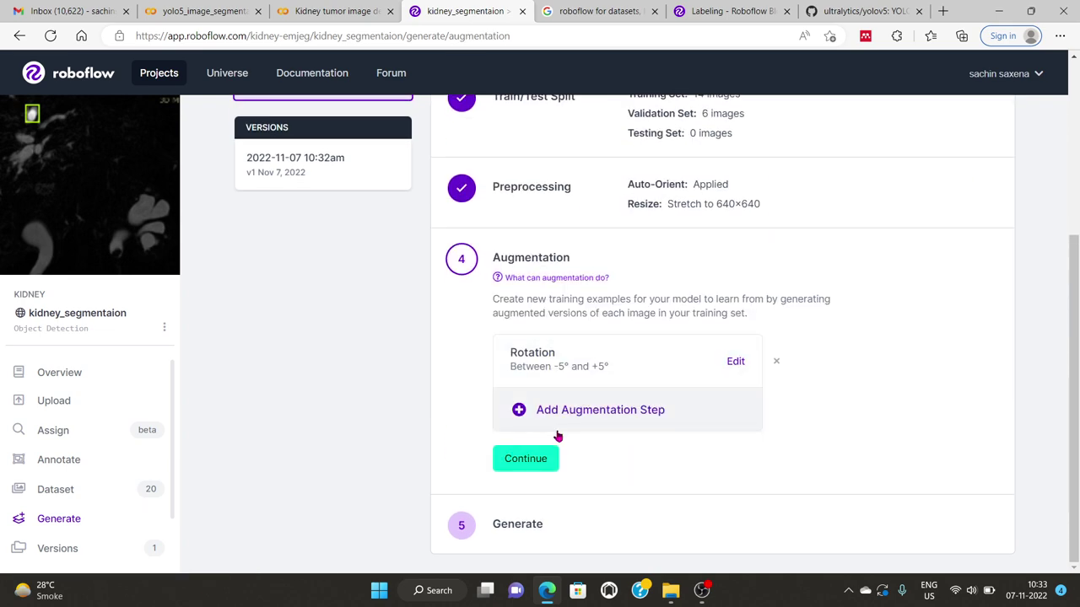
- Add a 90° Rotate augmentation with clockwise and counter-clockwise rotations to the new dataset version
{"action": "left_click", "coordinate": [562, 410]}
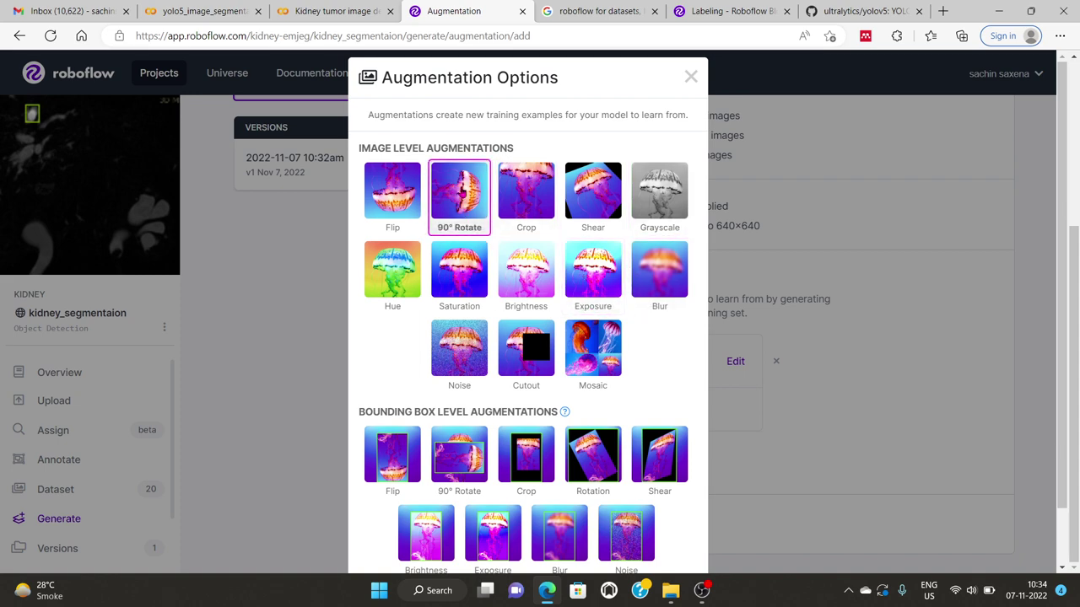
{"action": "left_click", "coordinate": [462, 193]}
{"action": "left_click", "coordinate": [726, 504]}
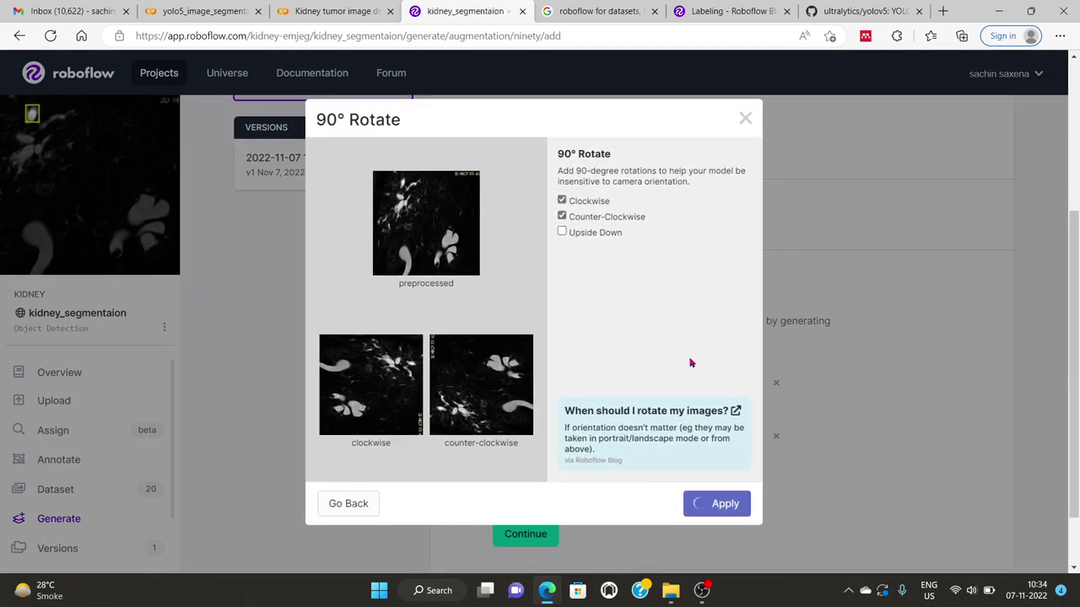
- Accept the augmentations, generate the version at a maximum size of 48 images (3x), and review its split and augmentation details
{"action": "scroll", "coordinate": [591, 405], "scroll_direction": "down", "scroll_amount": 1}
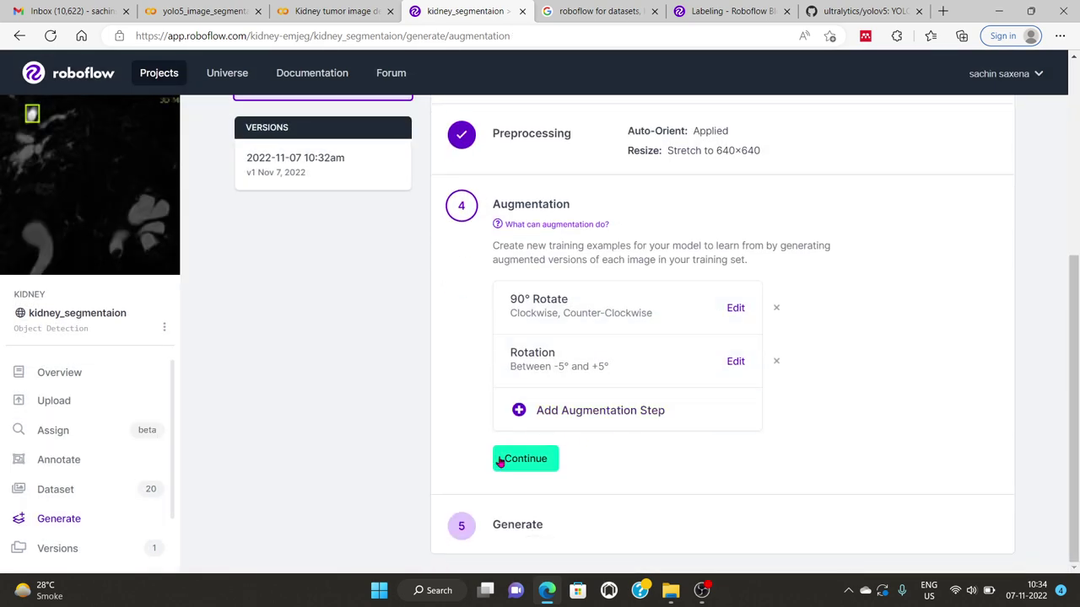
{"action": "left_click", "coordinate": [519, 457]}
{"action": "scroll", "coordinate": [528, 448], "scroll_direction": "down", "scroll_amount": 2}
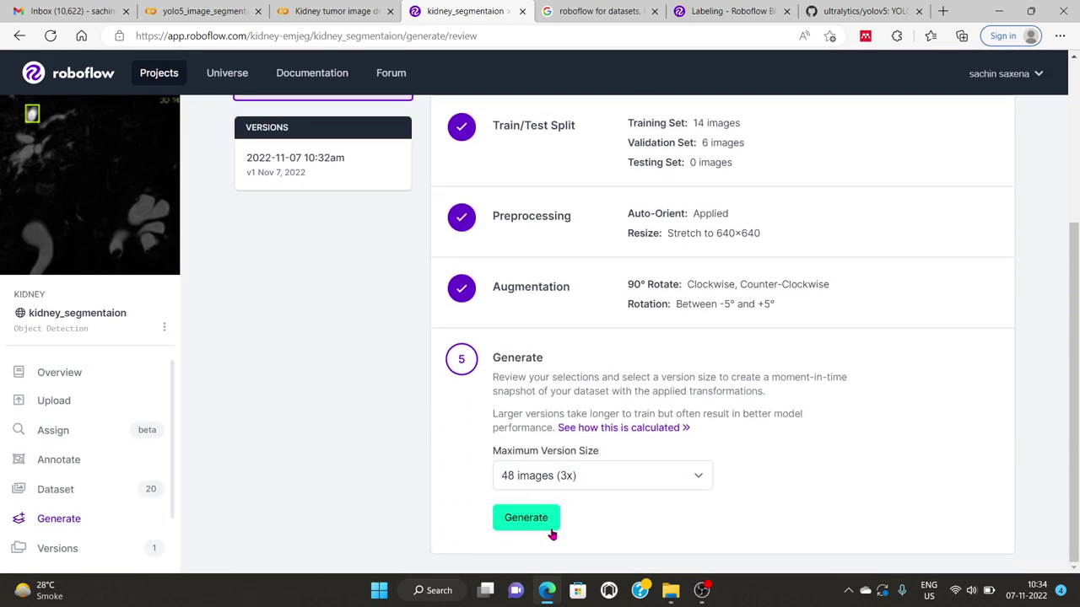
{"action": "left_click", "coordinate": [541, 519]}
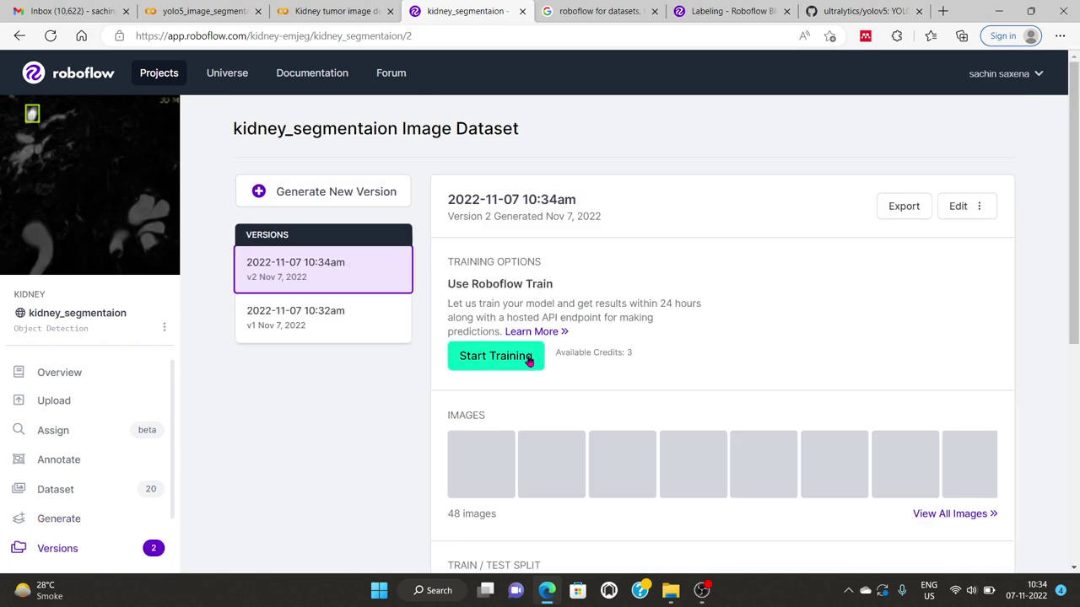
{"action": "scroll", "coordinate": [525, 357], "scroll_direction": "down", "scroll_amount": 4}
{"action": "scroll", "coordinate": [659, 407], "scroll_direction": "down", "scroll_amount": 2}
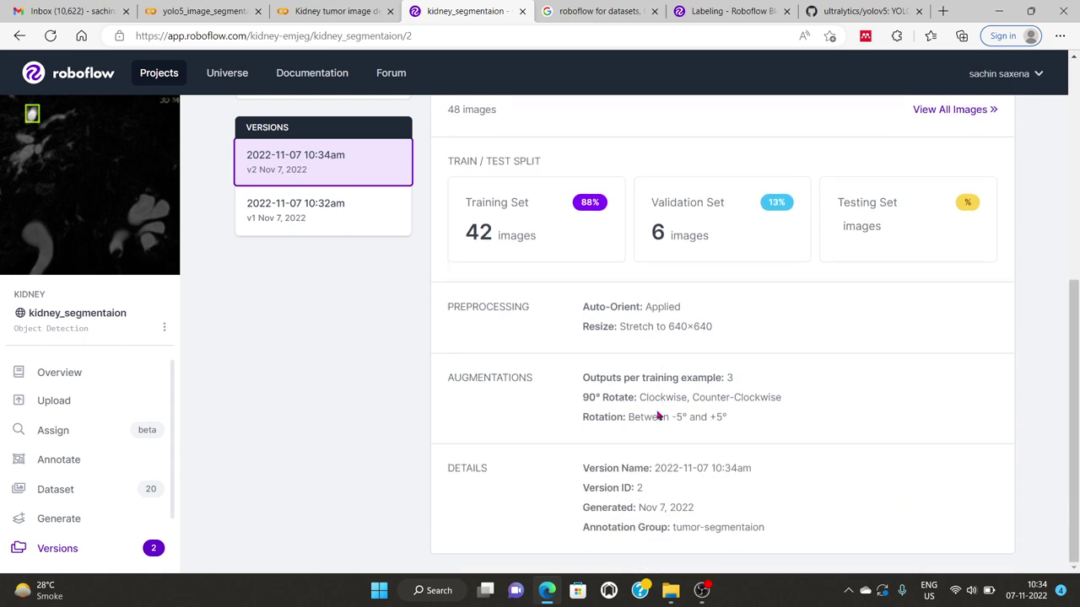
{"action": "scroll", "coordinate": [659, 416], "scroll_direction": "up", "scroll_amount": 5}
- Check the Fast model's checkpoint dataset and model version choices for training version 2, then close the training options without starting
{"action": "left_click", "coordinate": [506, 357]}
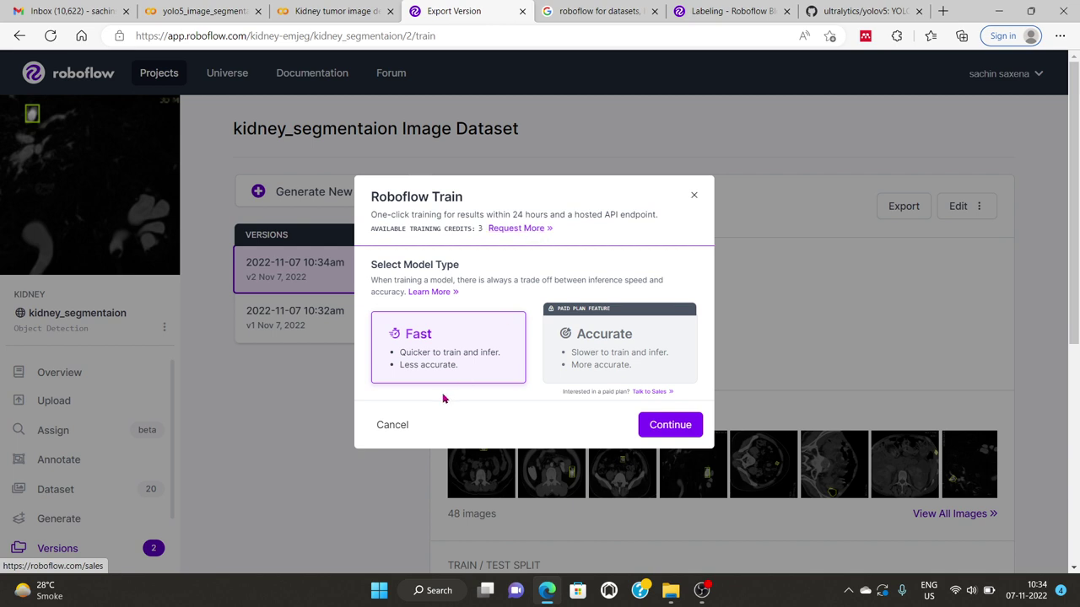
{"action": "left_click", "coordinate": [667, 424]}
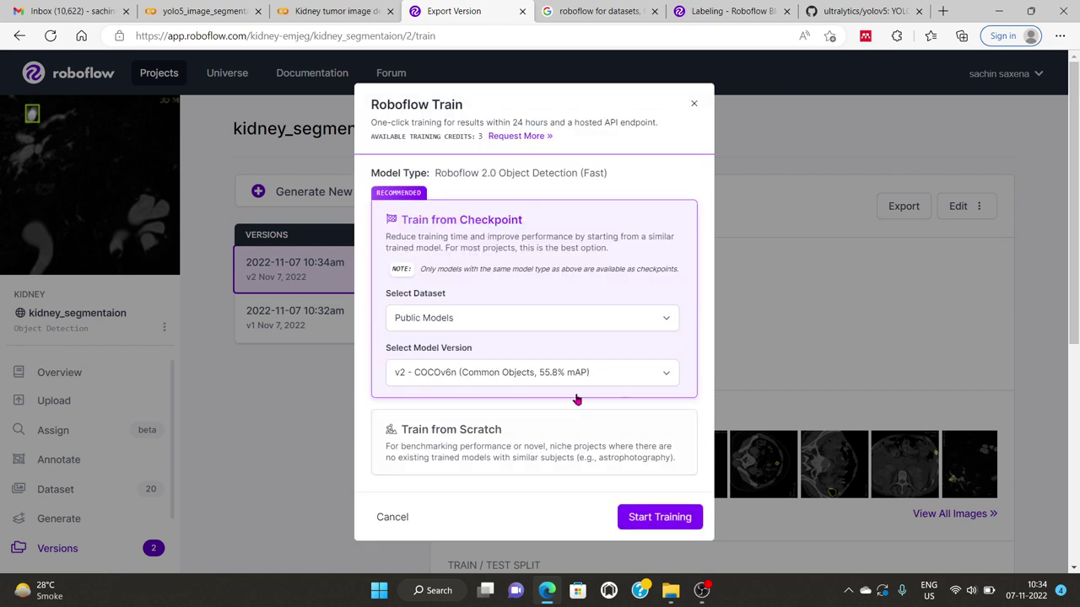
{"action": "left_click", "coordinate": [627, 323]}
{"action": "left_click", "coordinate": [607, 340]}
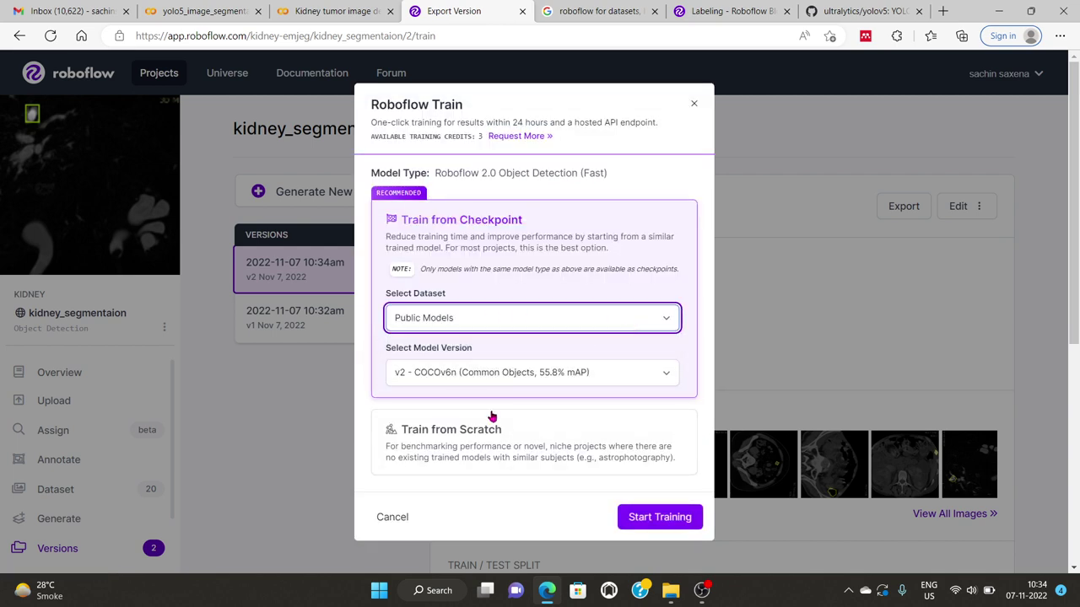
{"action": "left_click", "coordinate": [537, 368]}
{"action": "left_click", "coordinate": [536, 369]}
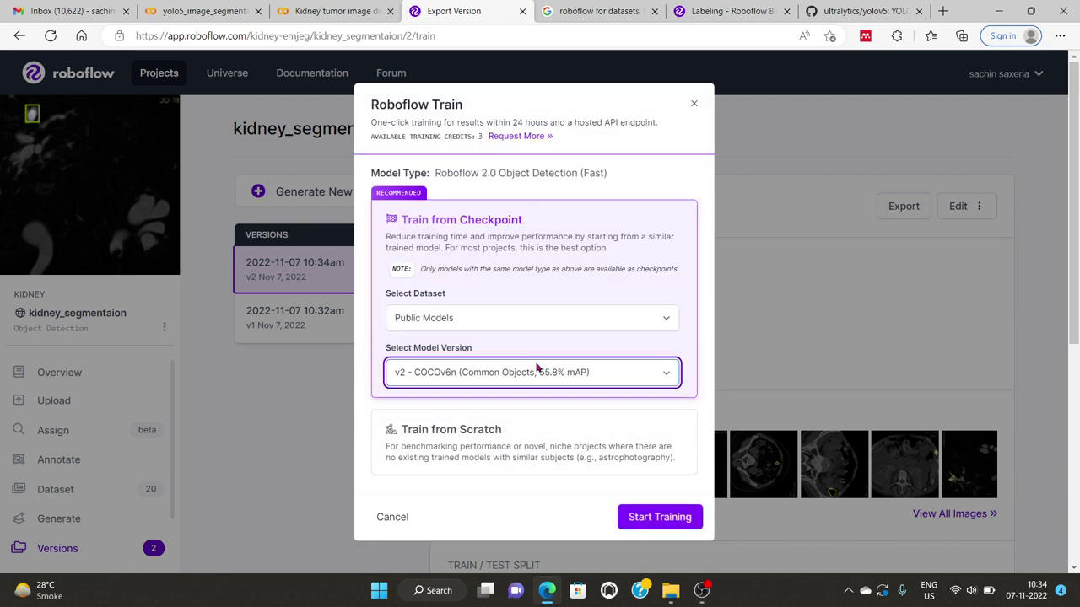
{"action": "left_click", "coordinate": [693, 103]}
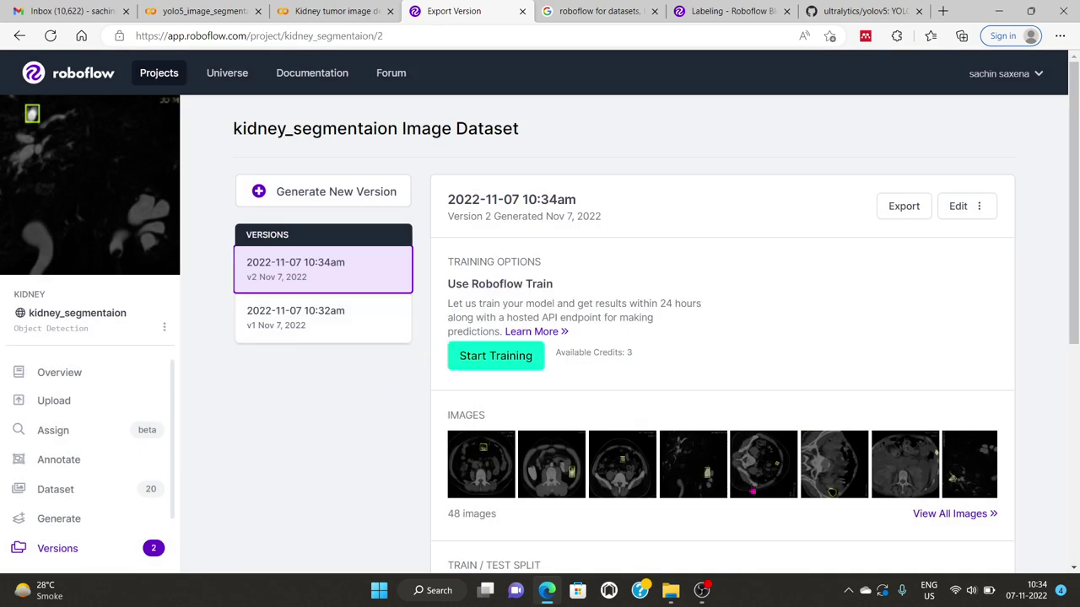
- Switch to the Kidney tumor image detection notebook in Colab and review the training summary and the best.pt weights path
{"action": "left_click", "coordinate": [333, 11]}
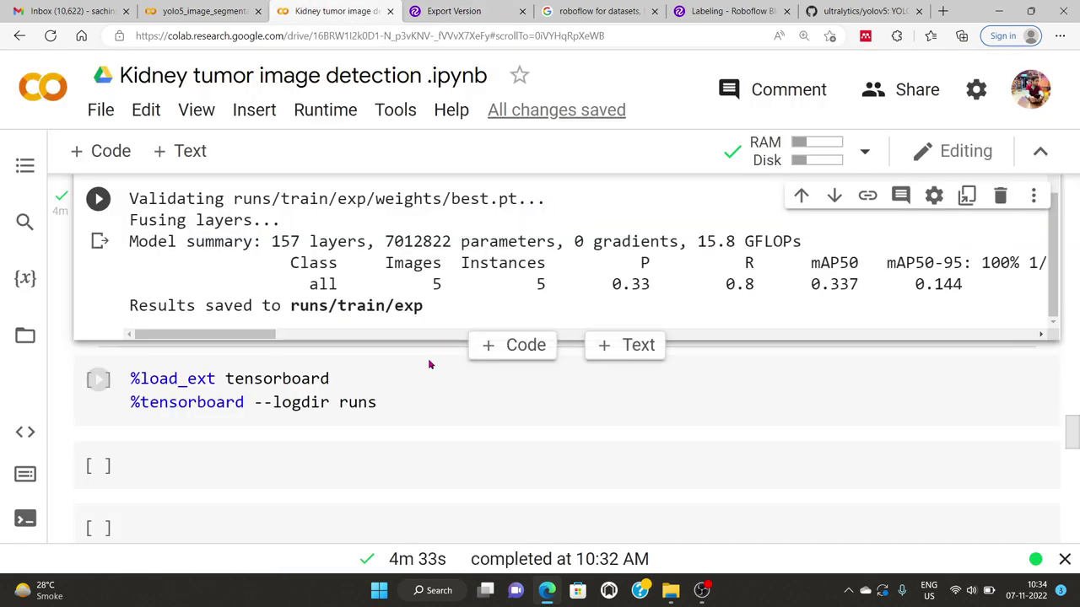
{"action": "scroll", "coordinate": [186, 311], "scroll_direction": "up", "scroll_amount": 2}
{"action": "scroll", "coordinate": [161, 317], "scroll_direction": "down", "scroll_amount": 2}
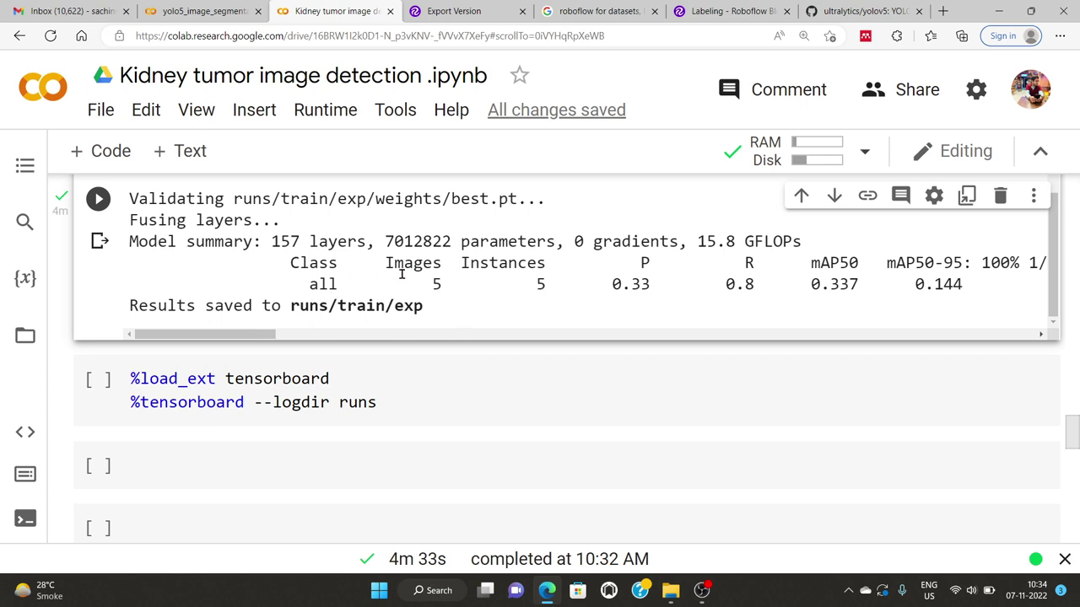
{"action": "scroll", "coordinate": [388, 200], "scroll_direction": "up", "scroll_amount": 2}
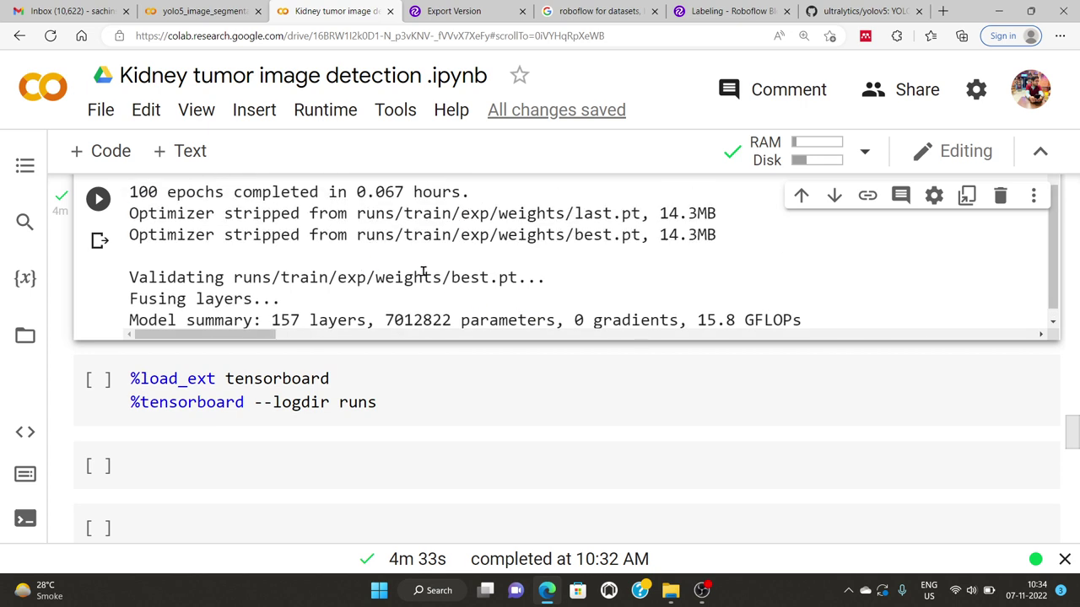
{"action": "scroll", "coordinate": [418, 262], "scroll_direction": "down", "scroll_amount": 2}
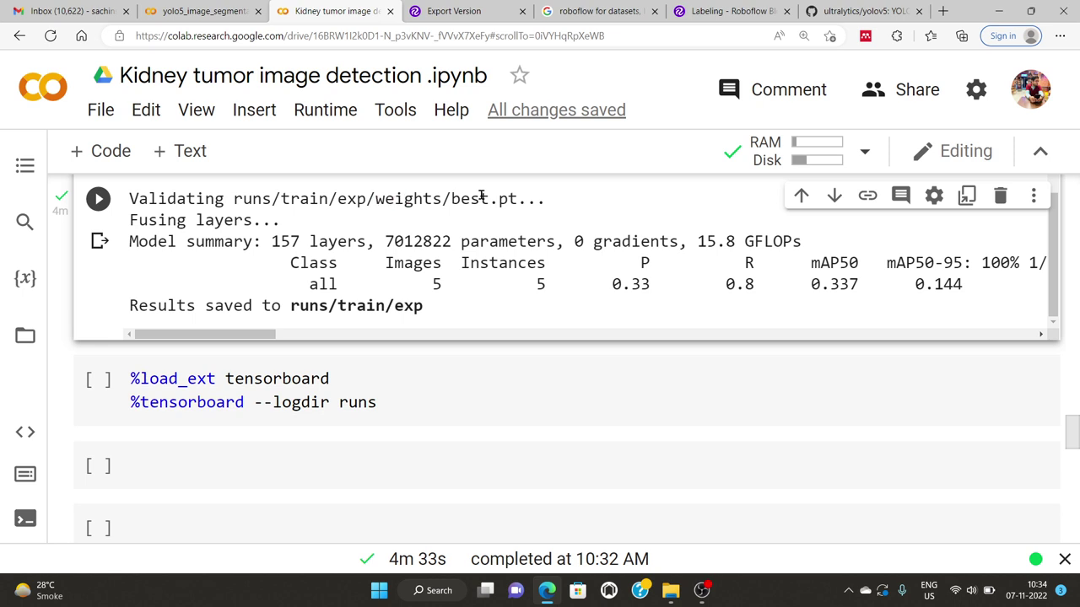
{"action": "left_click_drag", "start_coordinate": [236, 200], "coordinate": [560, 207]}
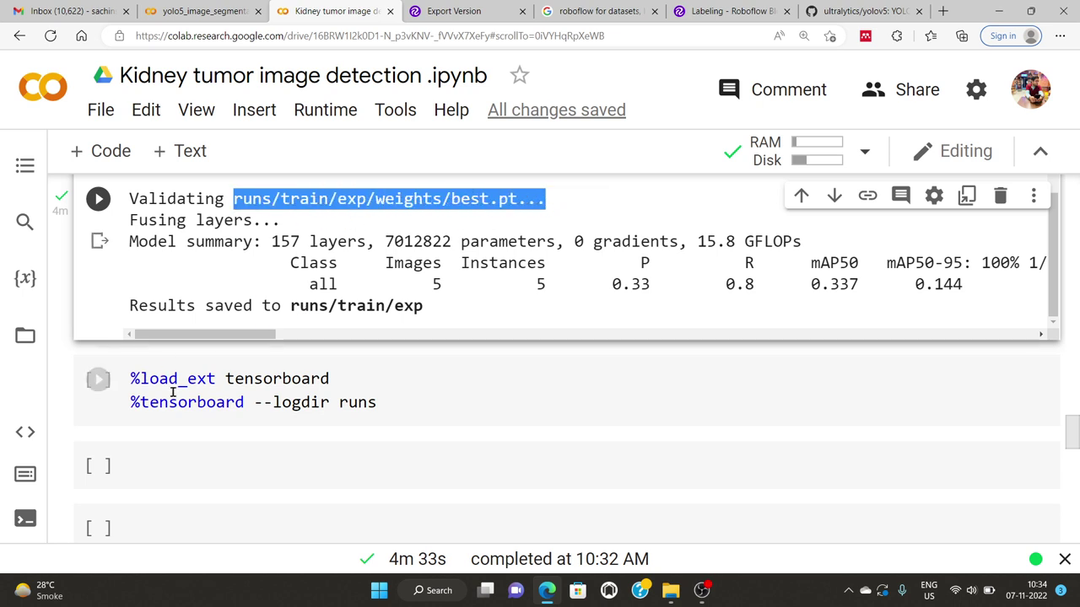
- Browse the notebook's files to yolov5/runs/train/exp and look through the curves, results and batch images saved there
{"action": "left_click", "coordinate": [24, 336]}
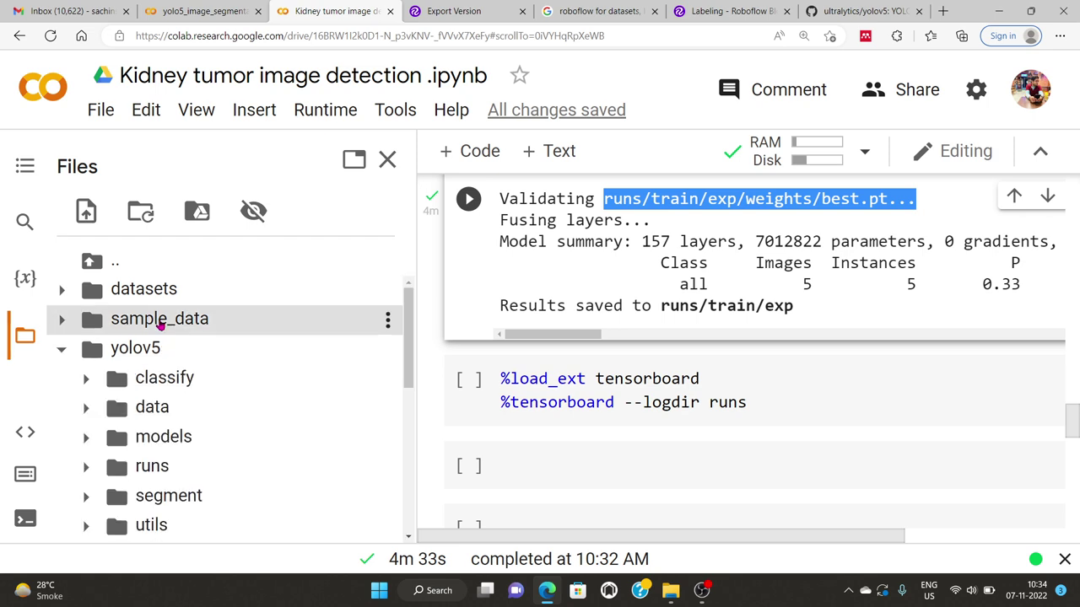
{"action": "scroll", "coordinate": [169, 338], "scroll_direction": "down", "scroll_amount": 3}
{"action": "left_click", "coordinate": [85, 386]}
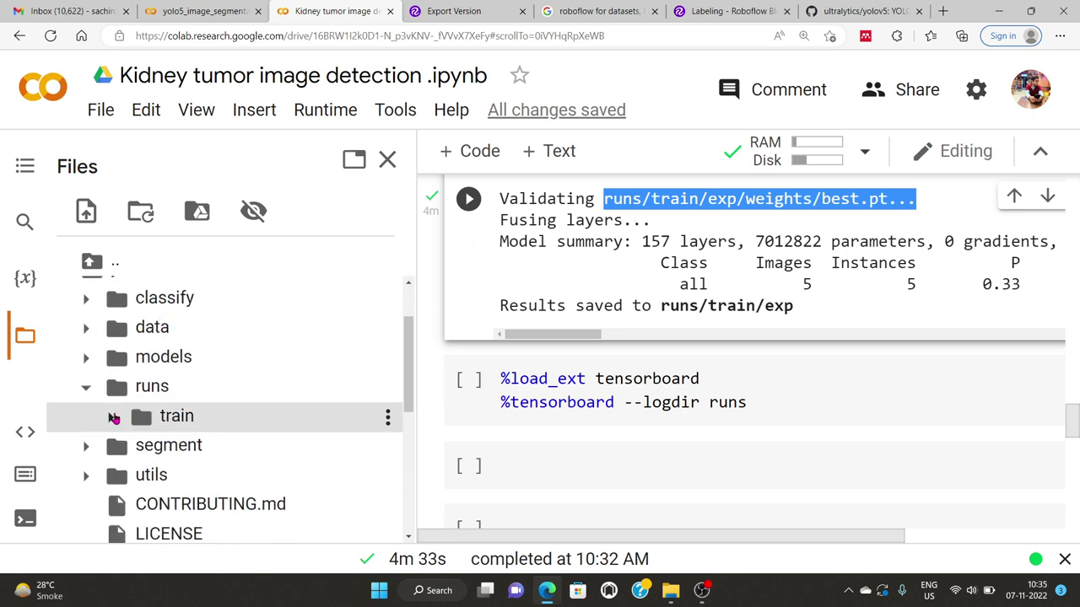
{"action": "left_click", "coordinate": [113, 418]}
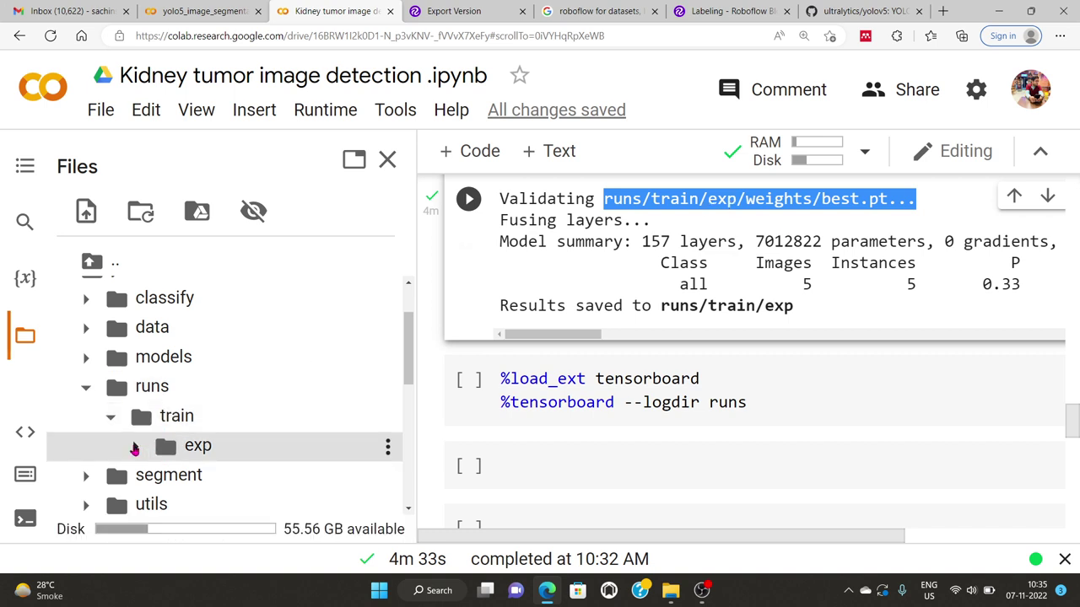
{"action": "left_click", "coordinate": [135, 449]}
{"action": "scroll", "coordinate": [152, 410], "scroll_direction": "down", "scroll_amount": 1}
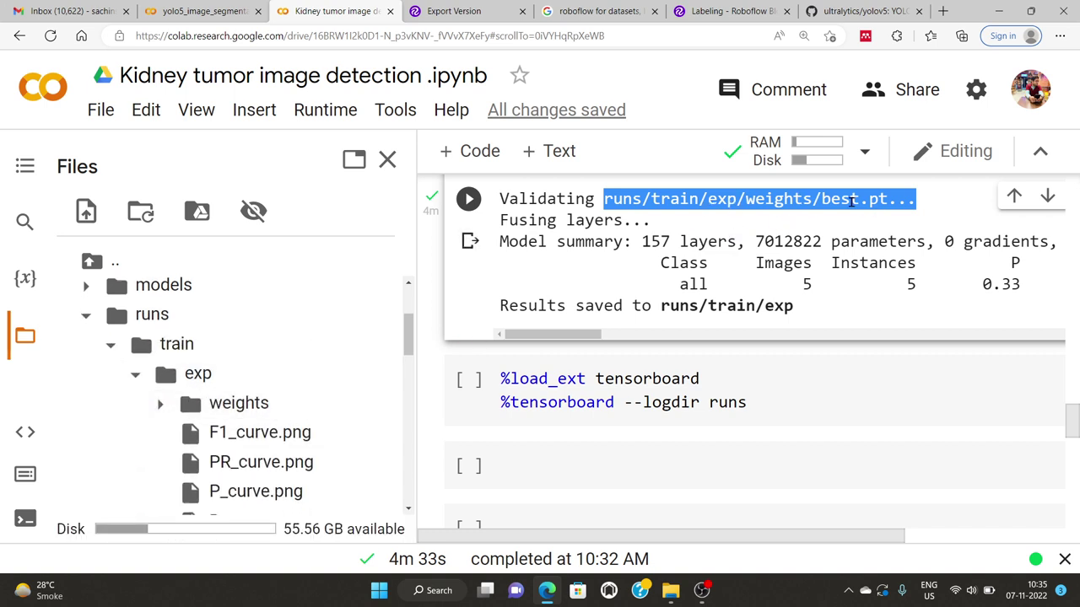
{"action": "scroll", "coordinate": [155, 410], "scroll_direction": "down", "scroll_amount": 4}
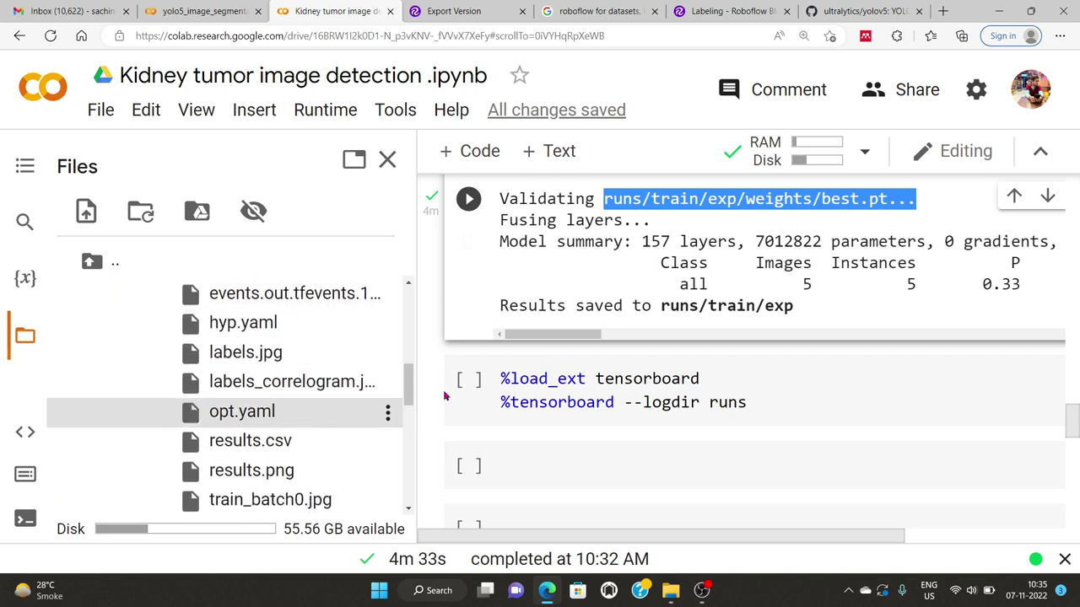
{"action": "scroll", "coordinate": [212, 393], "scroll_direction": "down", "scroll_amount": 3}
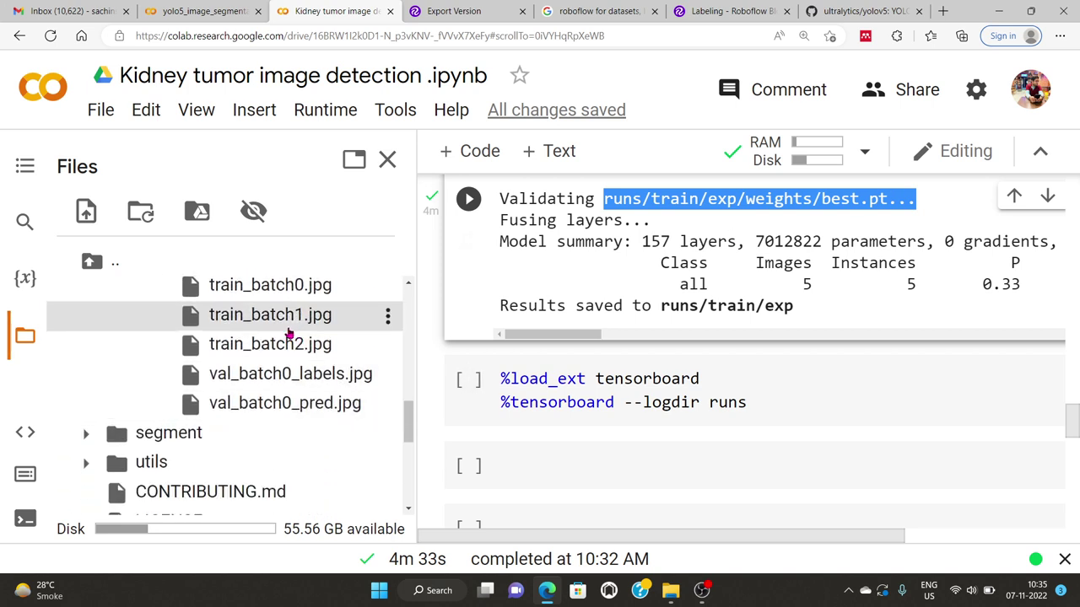
{"action": "scroll", "coordinate": [263, 349], "scroll_direction": "up", "scroll_amount": 6}
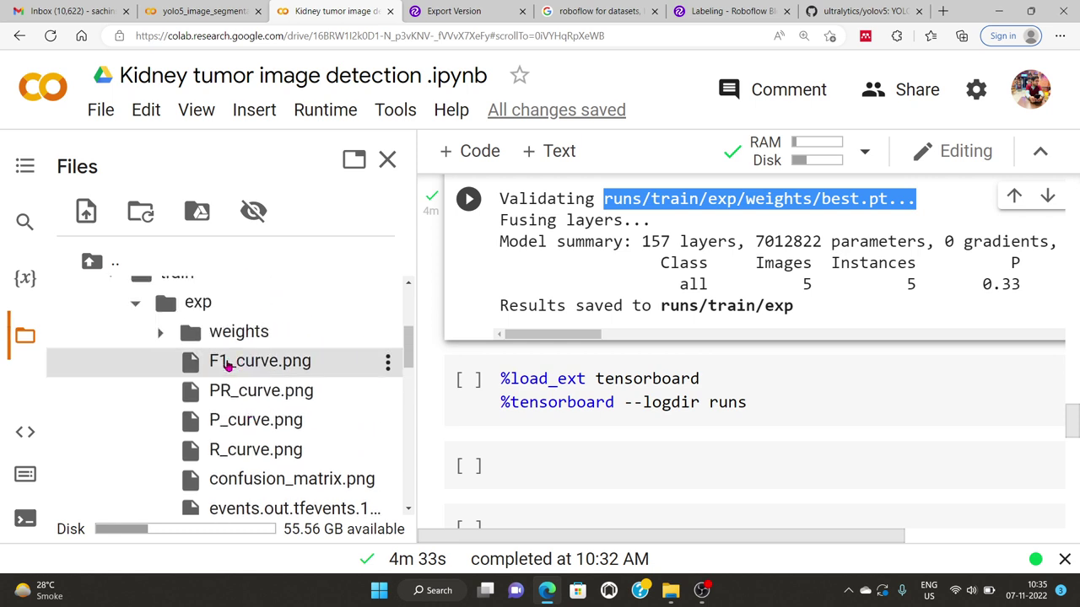
- Copy the path of best.pt from the exp run's weights folder and close the file browser
{"action": "left_click", "coordinate": [160, 336]}
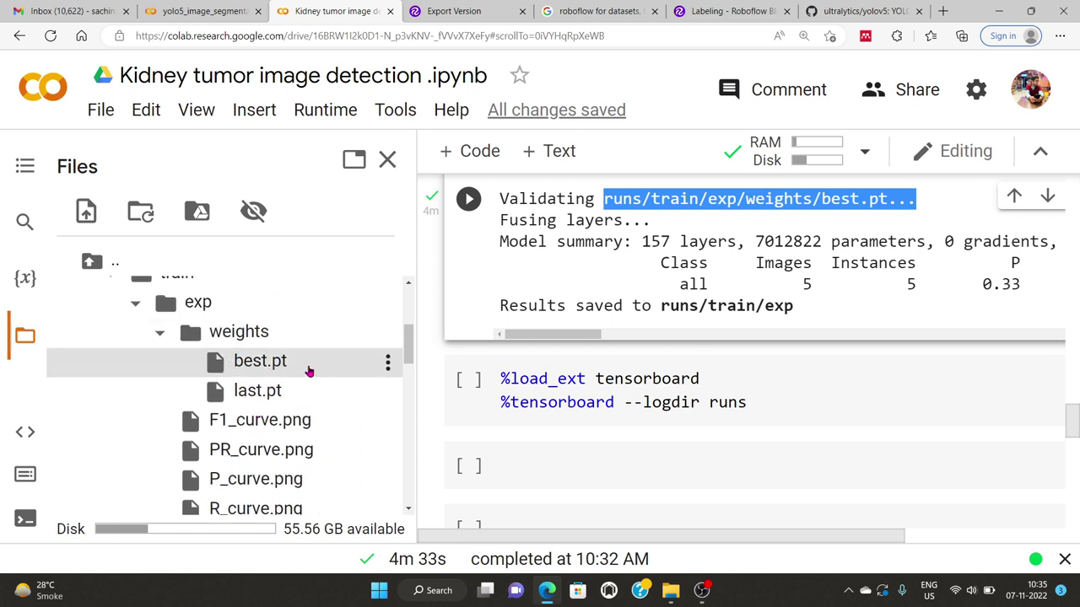
{"action": "left_click", "coordinate": [388, 365]}
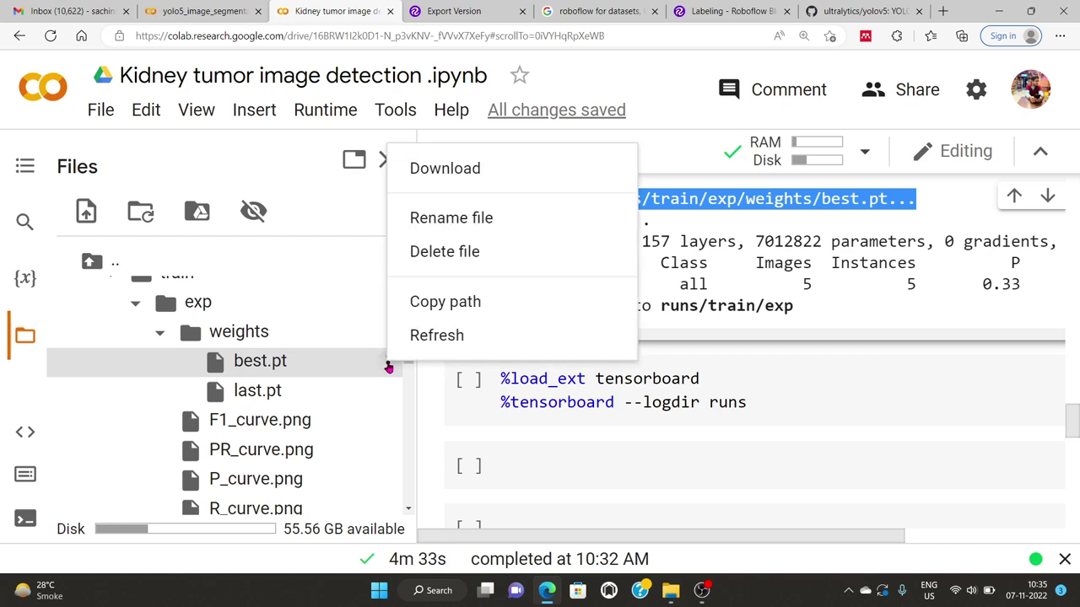
{"action": "left_click", "coordinate": [440, 305]}
{"action": "left_click", "coordinate": [387, 160]}
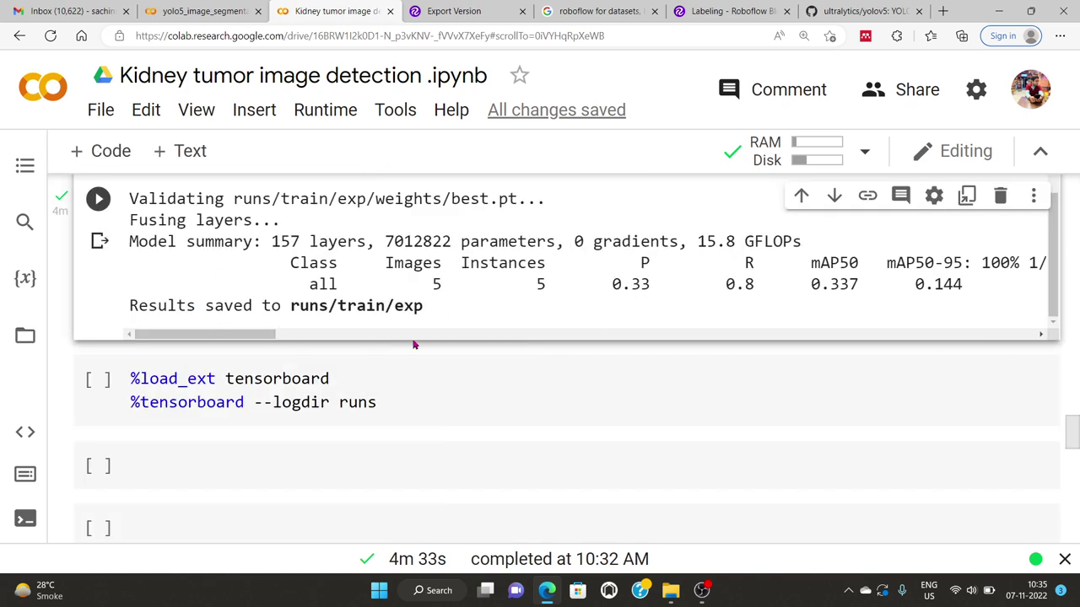
- Run the cell that loads the TensorBoard extension and launches it with the runs log directory
{"action": "scroll", "coordinate": [253, 392], "scroll_direction": "down", "scroll_amount": 1}
{"action": "scroll", "coordinate": [217, 335], "scroll_direction": "up", "scroll_amount": 4}
{"action": "scroll", "coordinate": [481, 337], "scroll_direction": "up", "scroll_amount": 1}
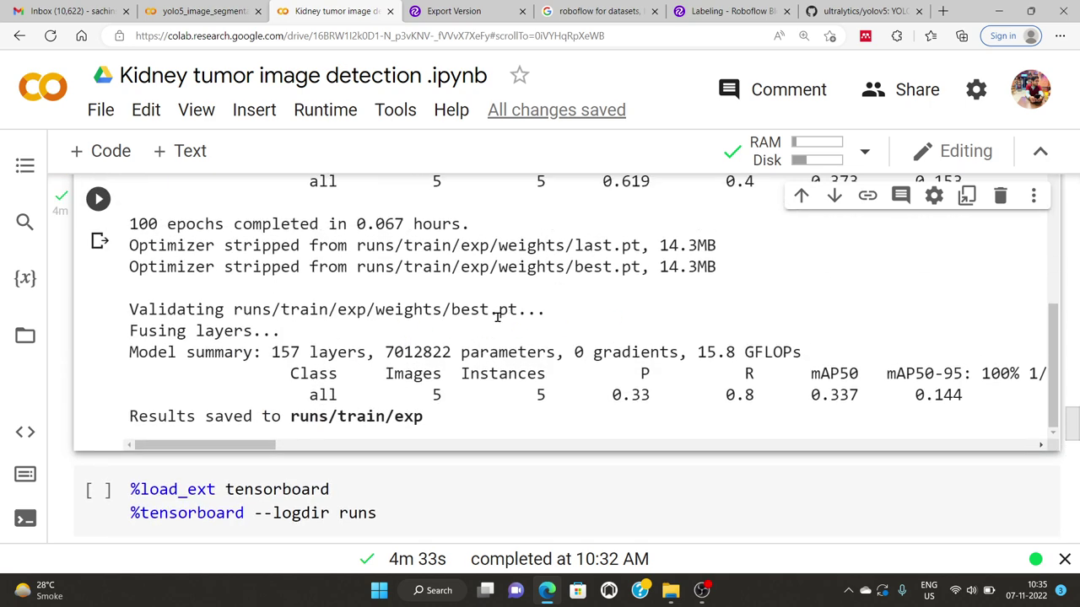
{"action": "left_click", "coordinate": [193, 489]}
{"action": "scroll", "coordinate": [85, 405], "scroll_direction": "down", "scroll_amount": 2}
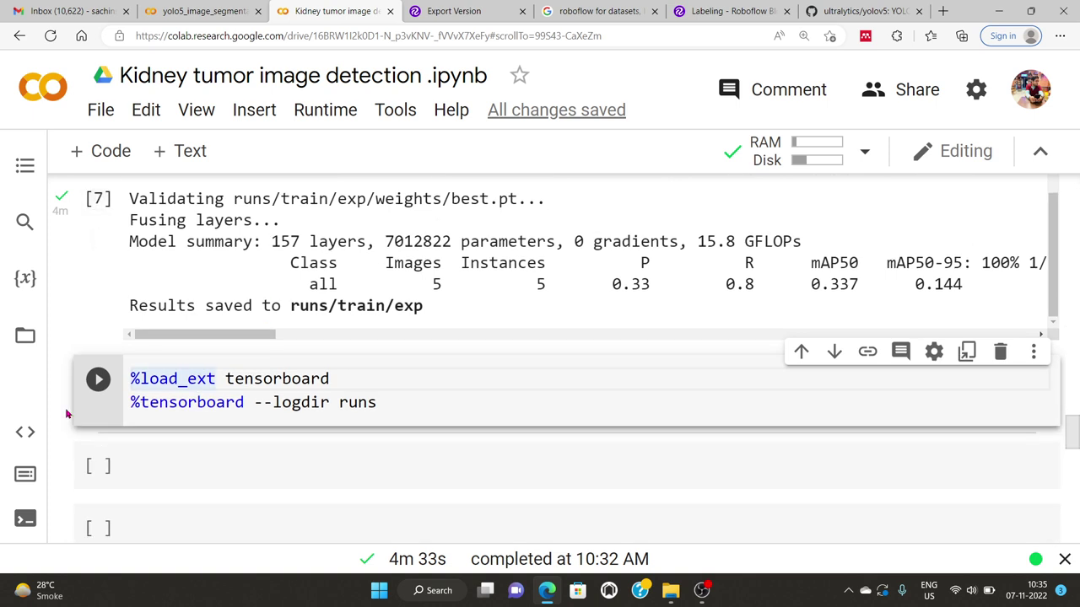
{"action": "left_click", "coordinate": [97, 379]}
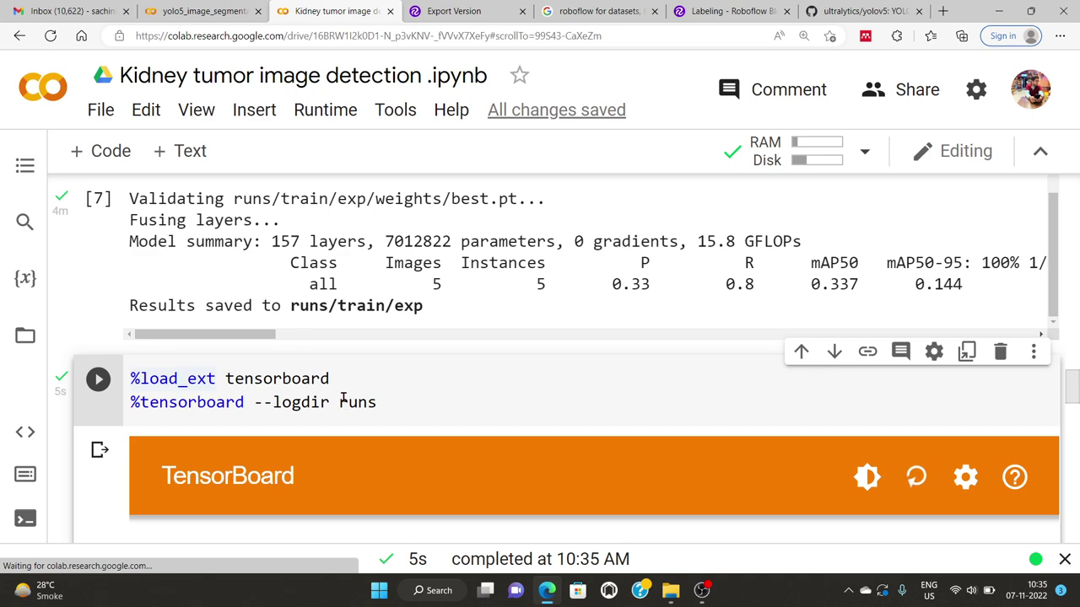
- Examine the TensorBoard scalar charts for the mAP_0.5, mAP_0.5:0.95, precision and recall metrics
{"action": "scroll", "coordinate": [362, 393], "scroll_direction": "down", "scroll_amount": 5}
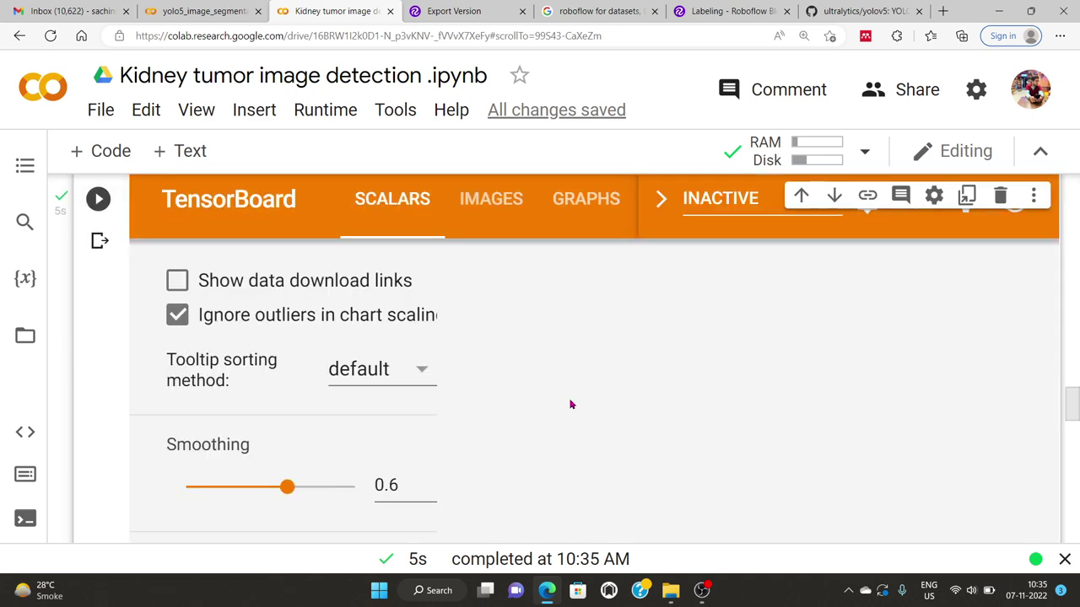
{"action": "scroll", "coordinate": [574, 401], "scroll_direction": "down", "scroll_amount": 1}
{"action": "scroll", "coordinate": [641, 371], "scroll_direction": "down", "scroll_amount": 2}
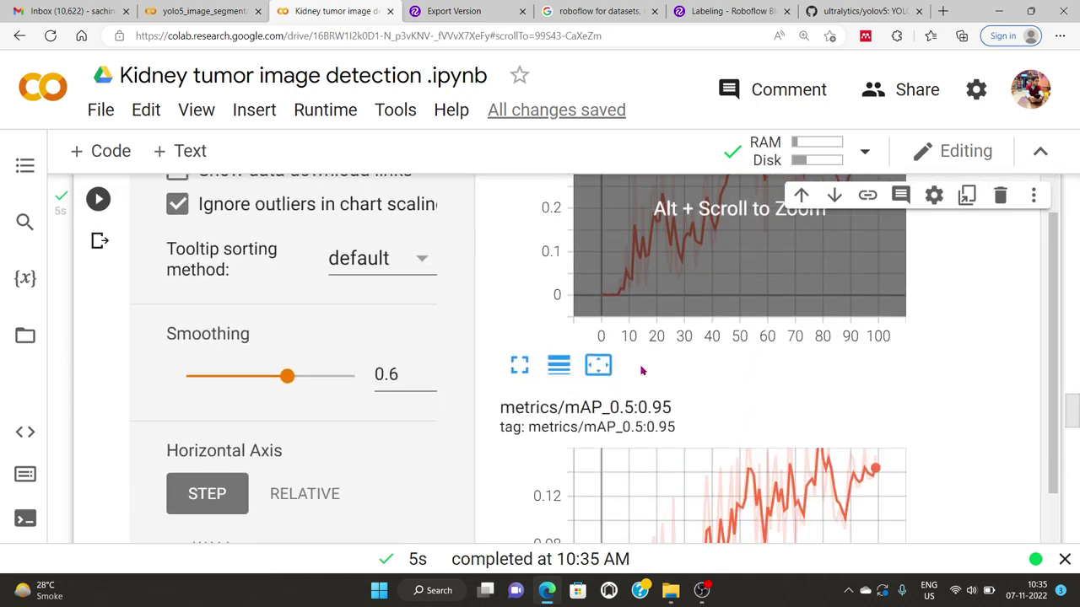
{"action": "scroll", "coordinate": [916, 330], "scroll_direction": "up", "scroll_amount": 2}
{"action": "scroll", "coordinate": [873, 352], "scroll_direction": "down", "scroll_amount": 2}
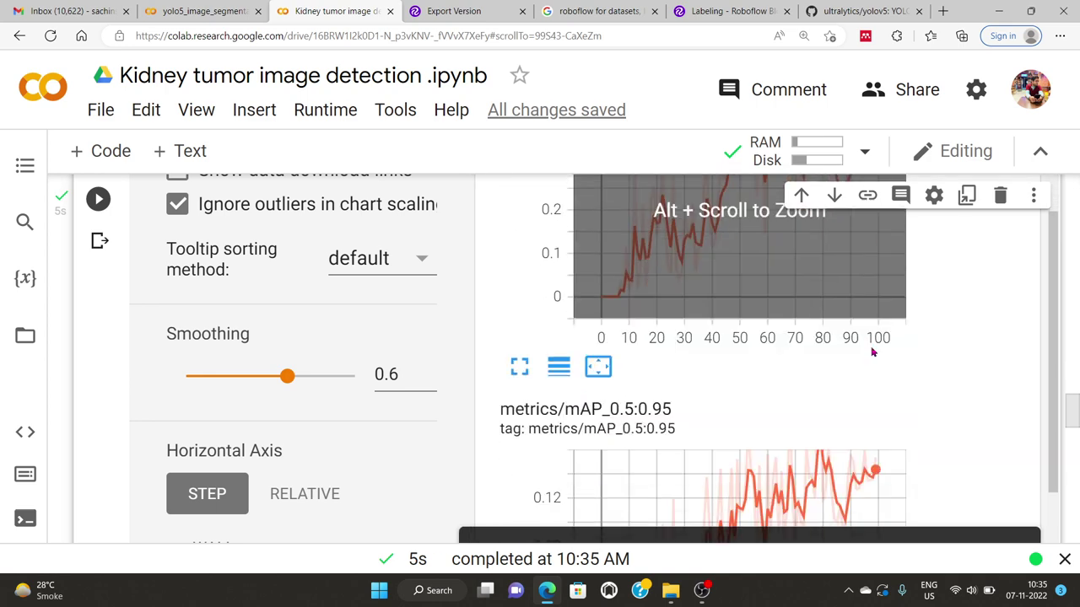
{"action": "scroll", "coordinate": [873, 353], "scroll_direction": "down", "scroll_amount": 3}
{"action": "scroll", "coordinate": [904, 338], "scroll_direction": "down", "scroll_amount": 1}
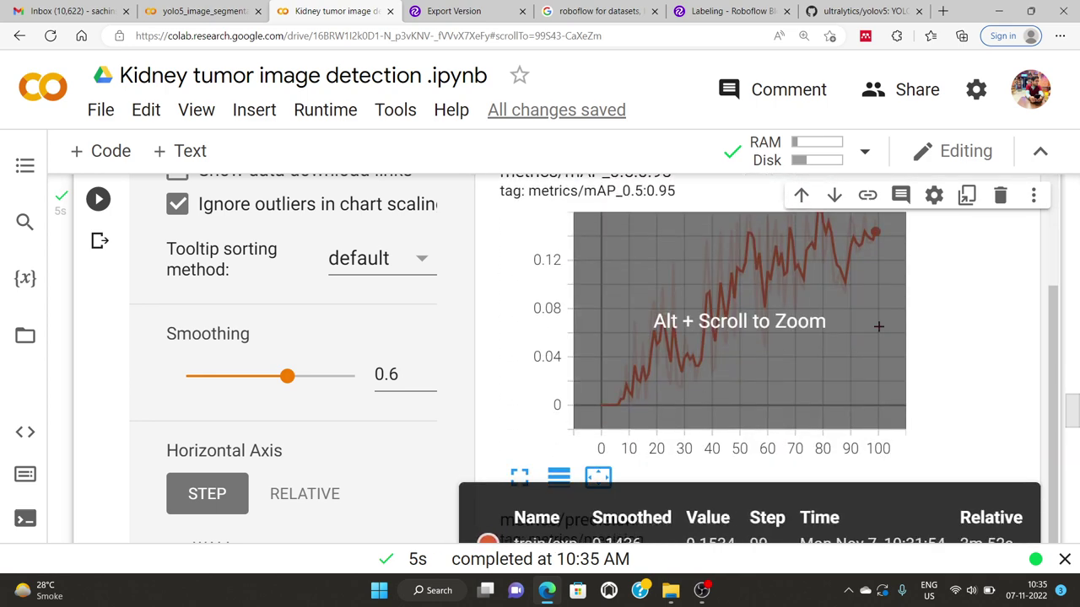
{"action": "scroll", "coordinate": [879, 326], "scroll_direction": "down", "scroll_amount": 4}
{"action": "scroll", "coordinate": [800, 359], "scroll_direction": "down", "scroll_amount": 1}
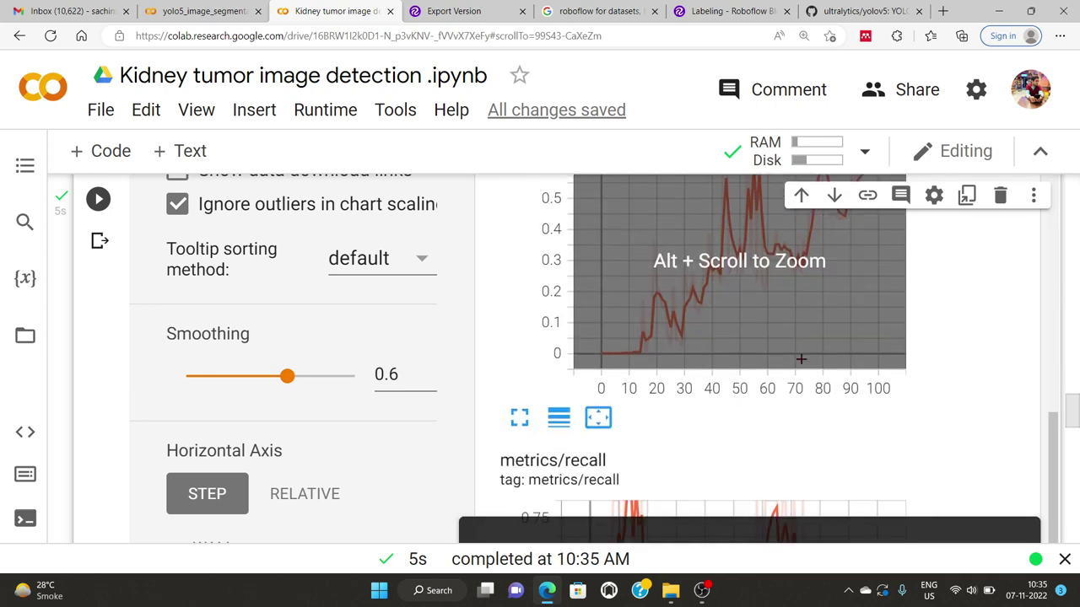
{"action": "scroll", "coordinate": [801, 359], "scroll_direction": "down", "scroll_amount": 3}
- Examine the training loss charts for box_loss, cls_loss and obj_loss in TensorBoard
{"action": "scroll", "coordinate": [705, 357], "scroll_direction": "down", "scroll_amount": 4}
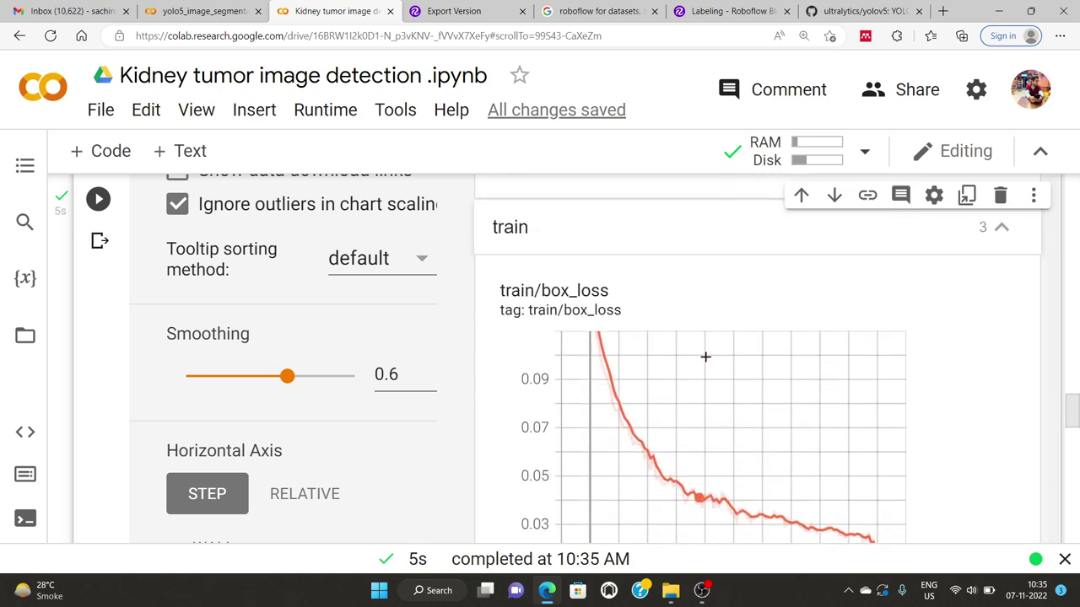
{"action": "scroll", "coordinate": [705, 357], "scroll_direction": "down", "scroll_amount": 2}
{"action": "scroll", "coordinate": [562, 283], "scroll_direction": "down", "scroll_amount": 3}
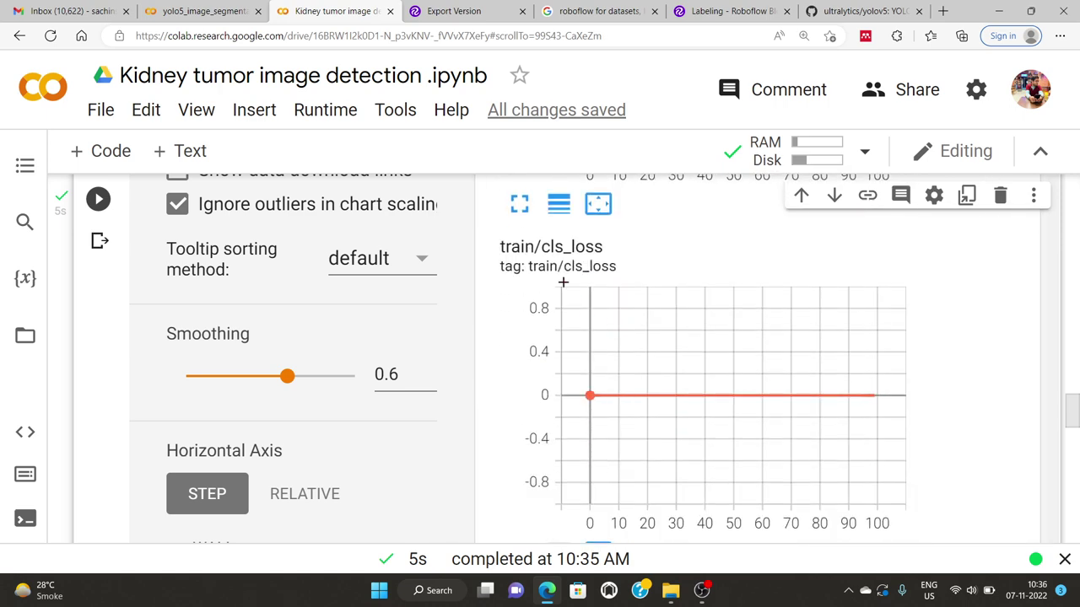
{"action": "scroll", "coordinate": [846, 380], "scroll_direction": "down", "scroll_amount": 3}
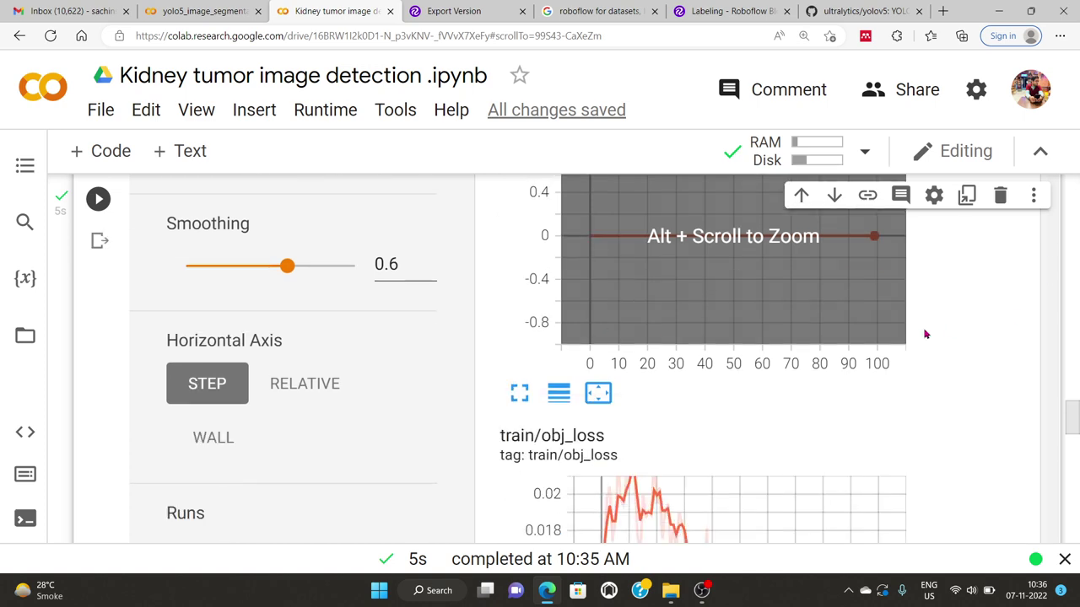
{"action": "scroll", "coordinate": [960, 336], "scroll_direction": "down", "scroll_amount": 3}
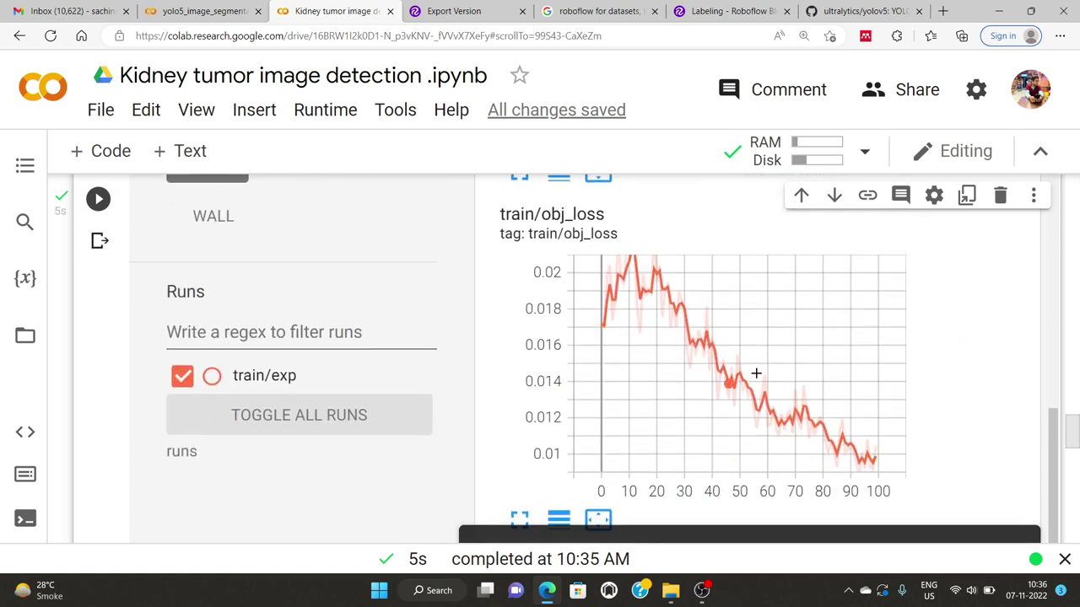